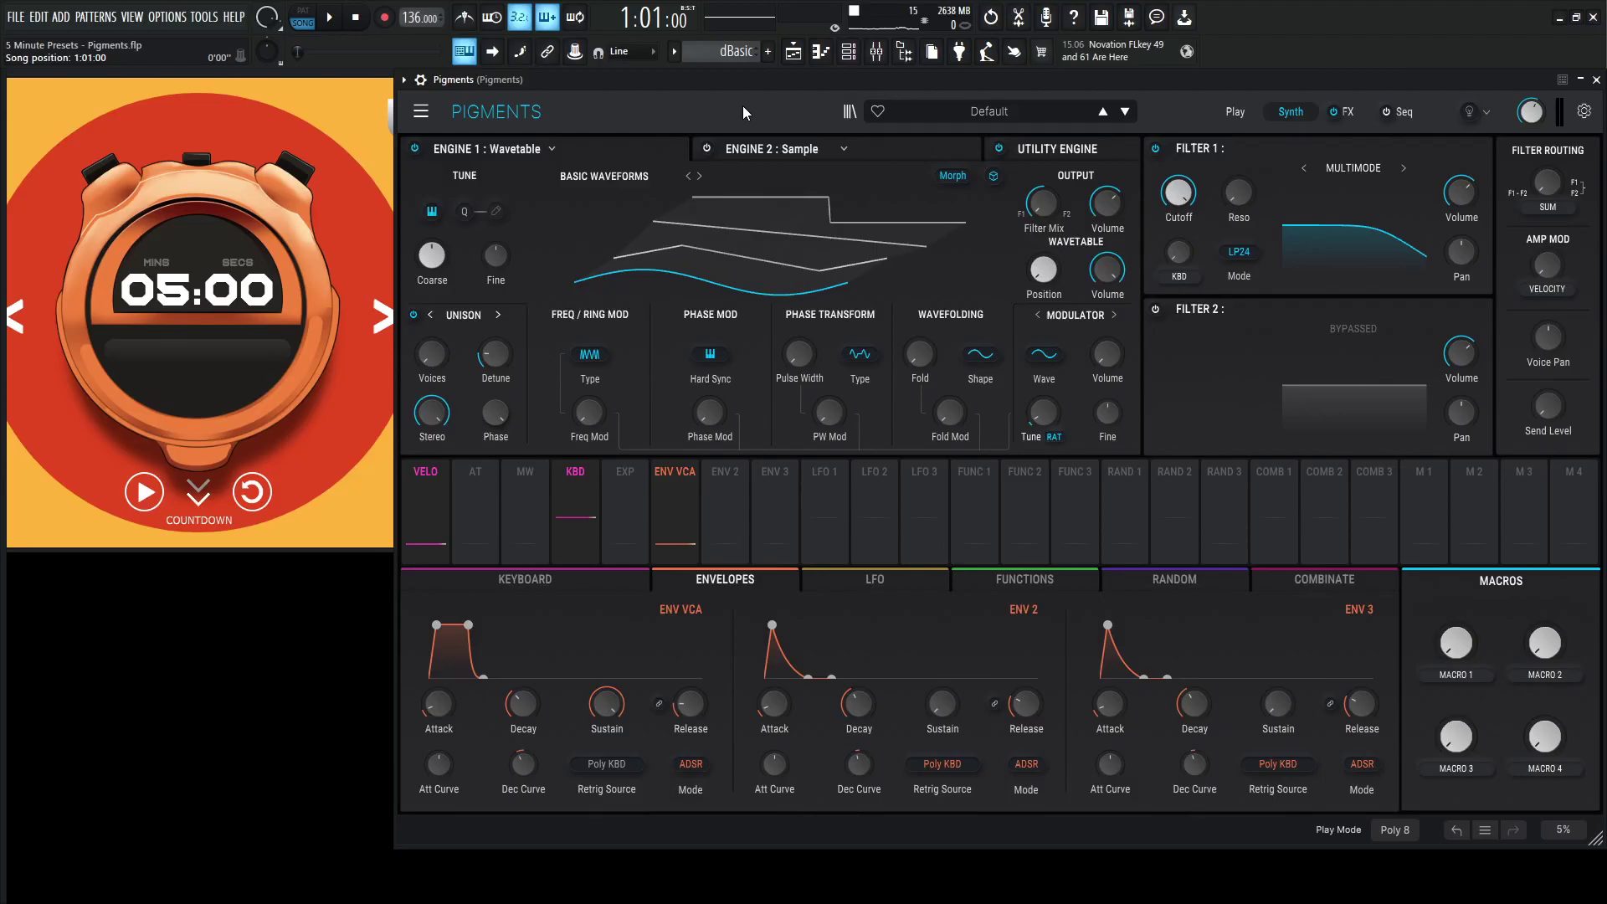
- Create a new preset and start the five-minute countdown timer
left_click(421, 111)
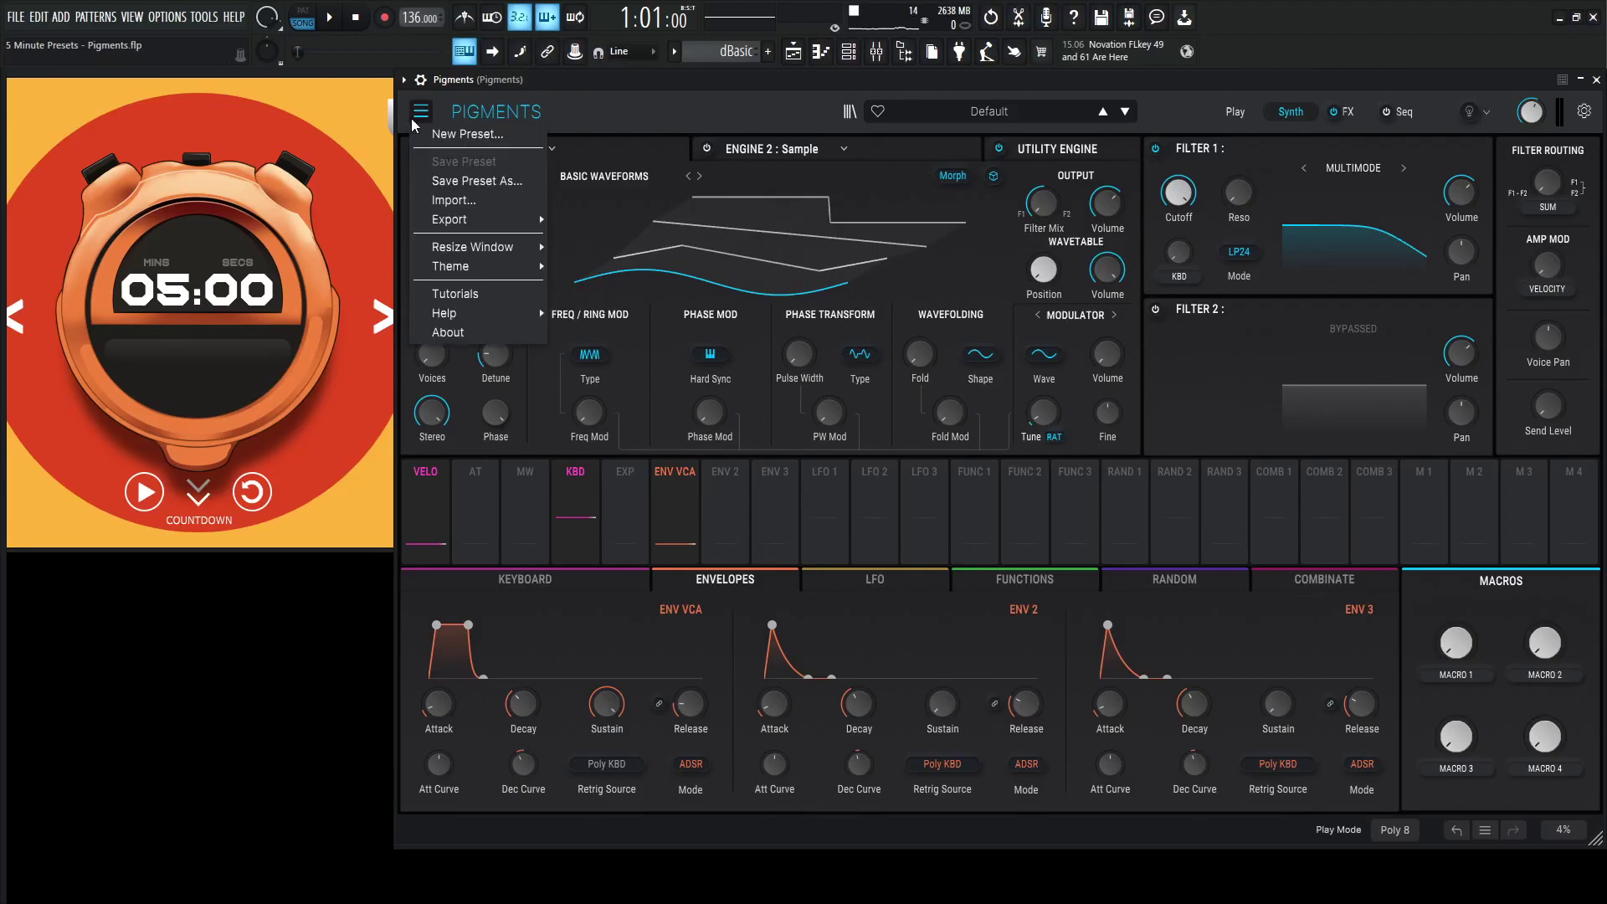
left_click(449, 133)
left_click(144, 493)
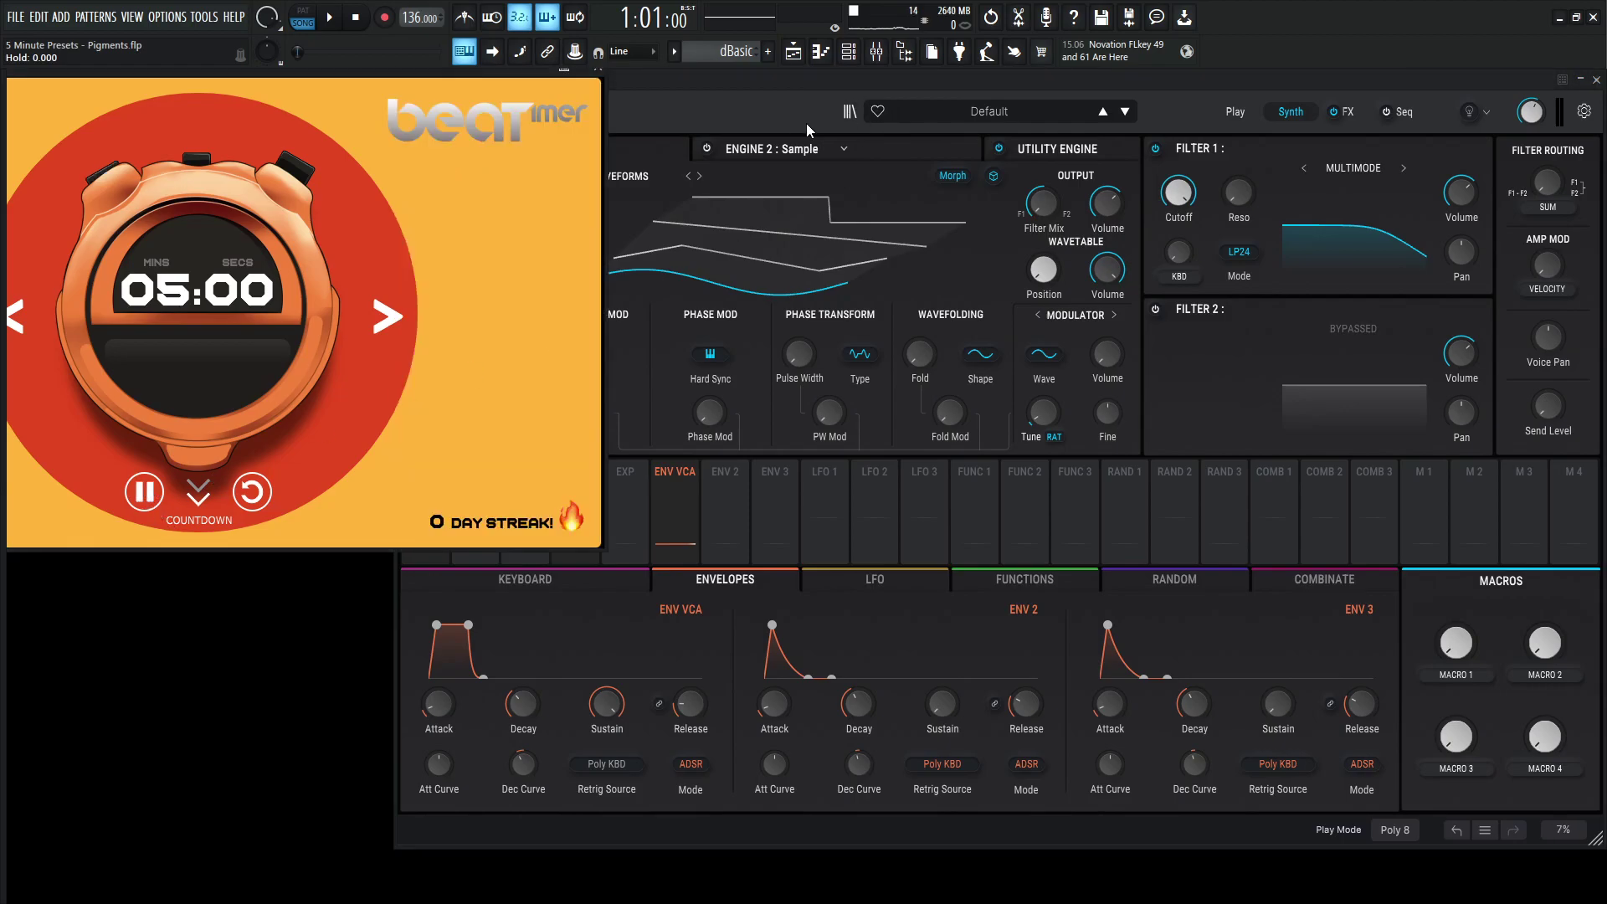
- Switch the sound source to Engine 2's Sample engine with the E-Piano C3 sample, leaving Engine 1 off
left_click(804, 147)
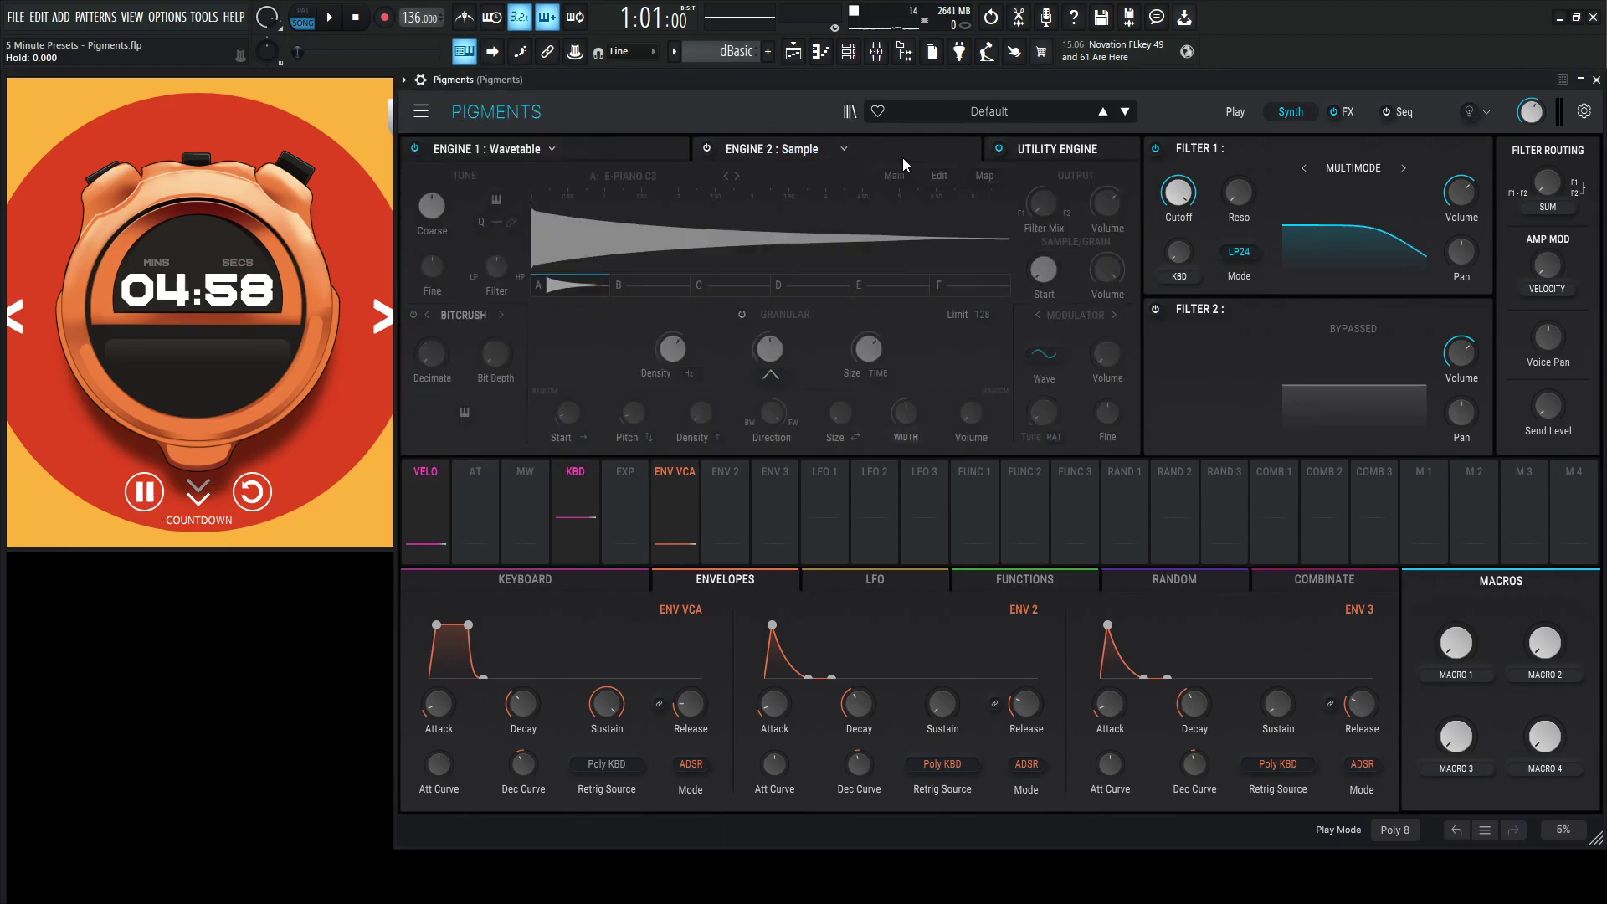
left_click(707, 148)
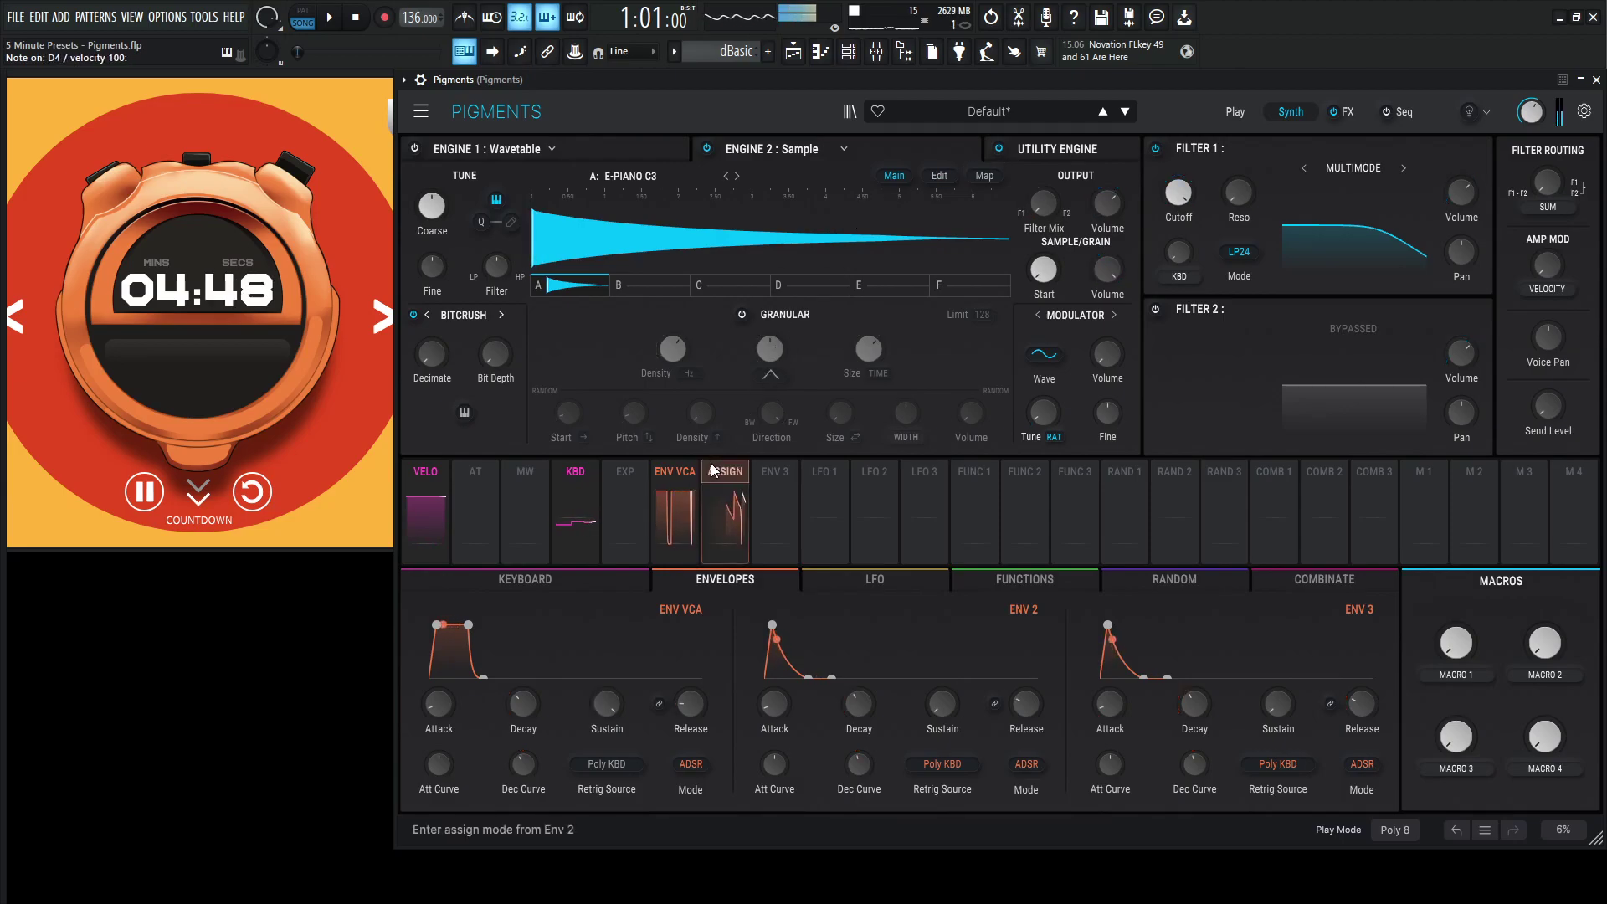
- Shape the Env VCA envelope with a sustain of about 0.57 and a release of about 950 ms
scroll(690, 710, "up", 5)
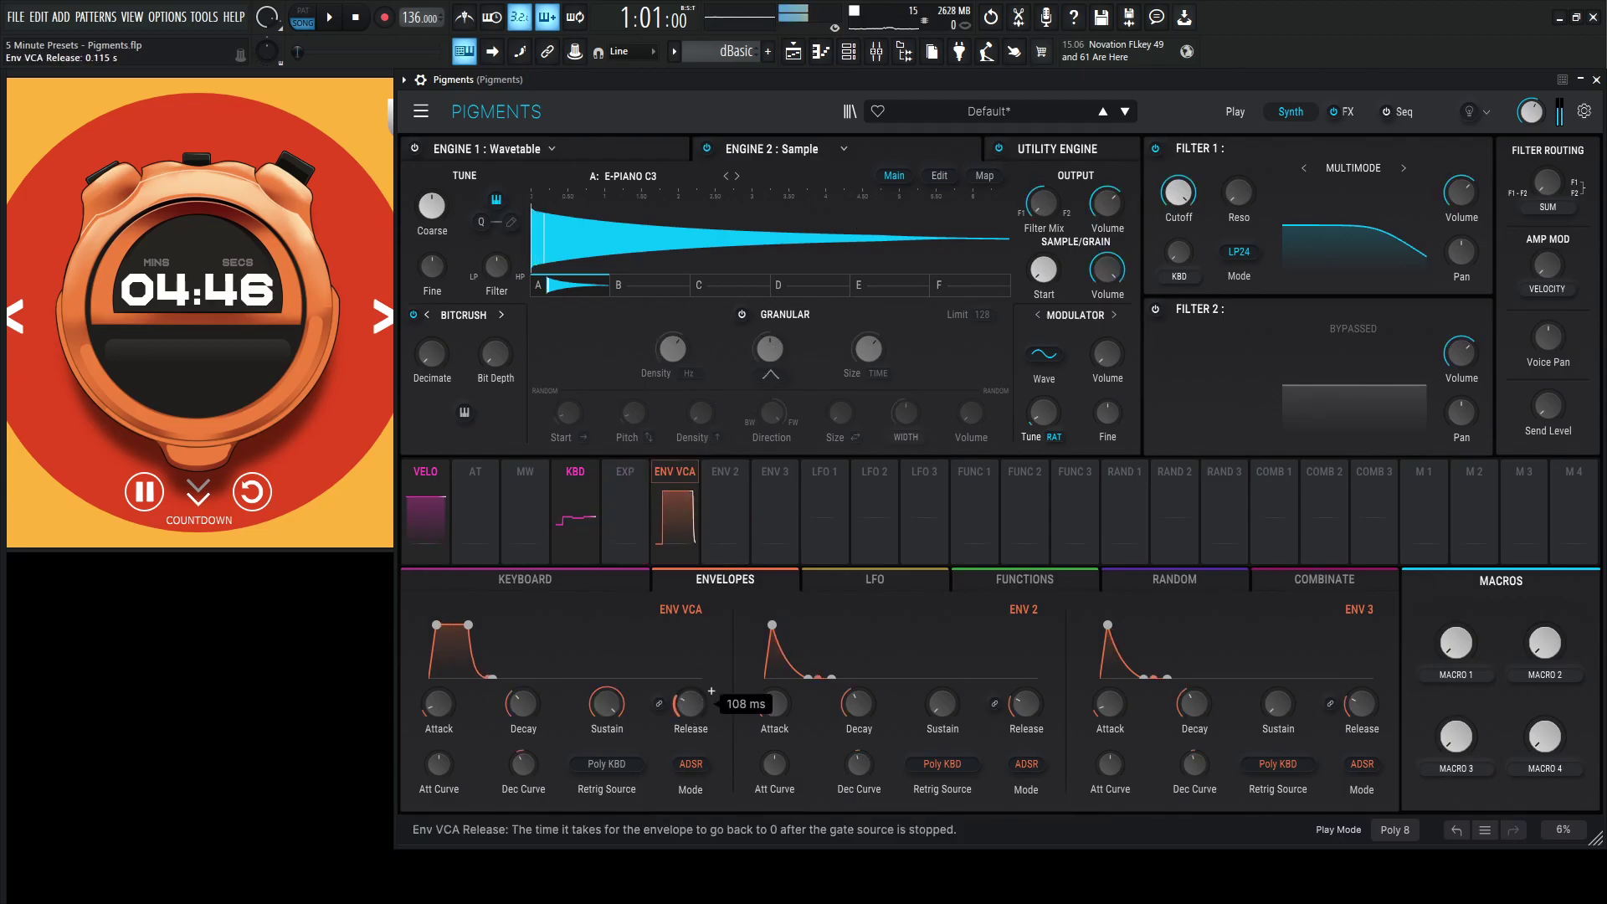
scroll(600, 709, "down", 3)
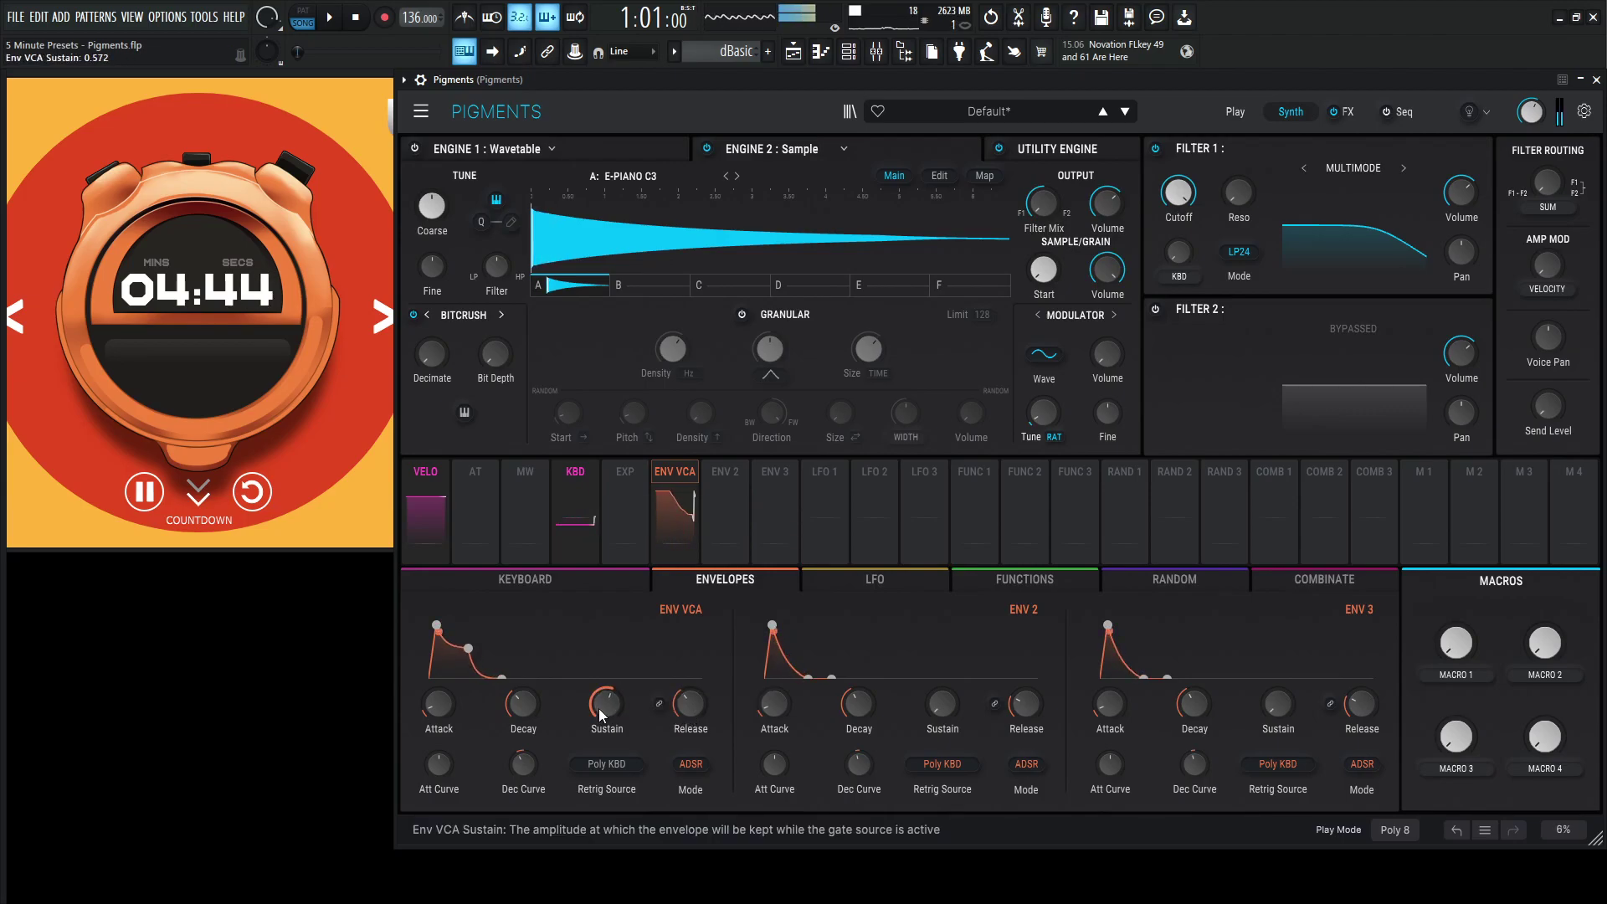
scroll(686, 710, "up", 1)
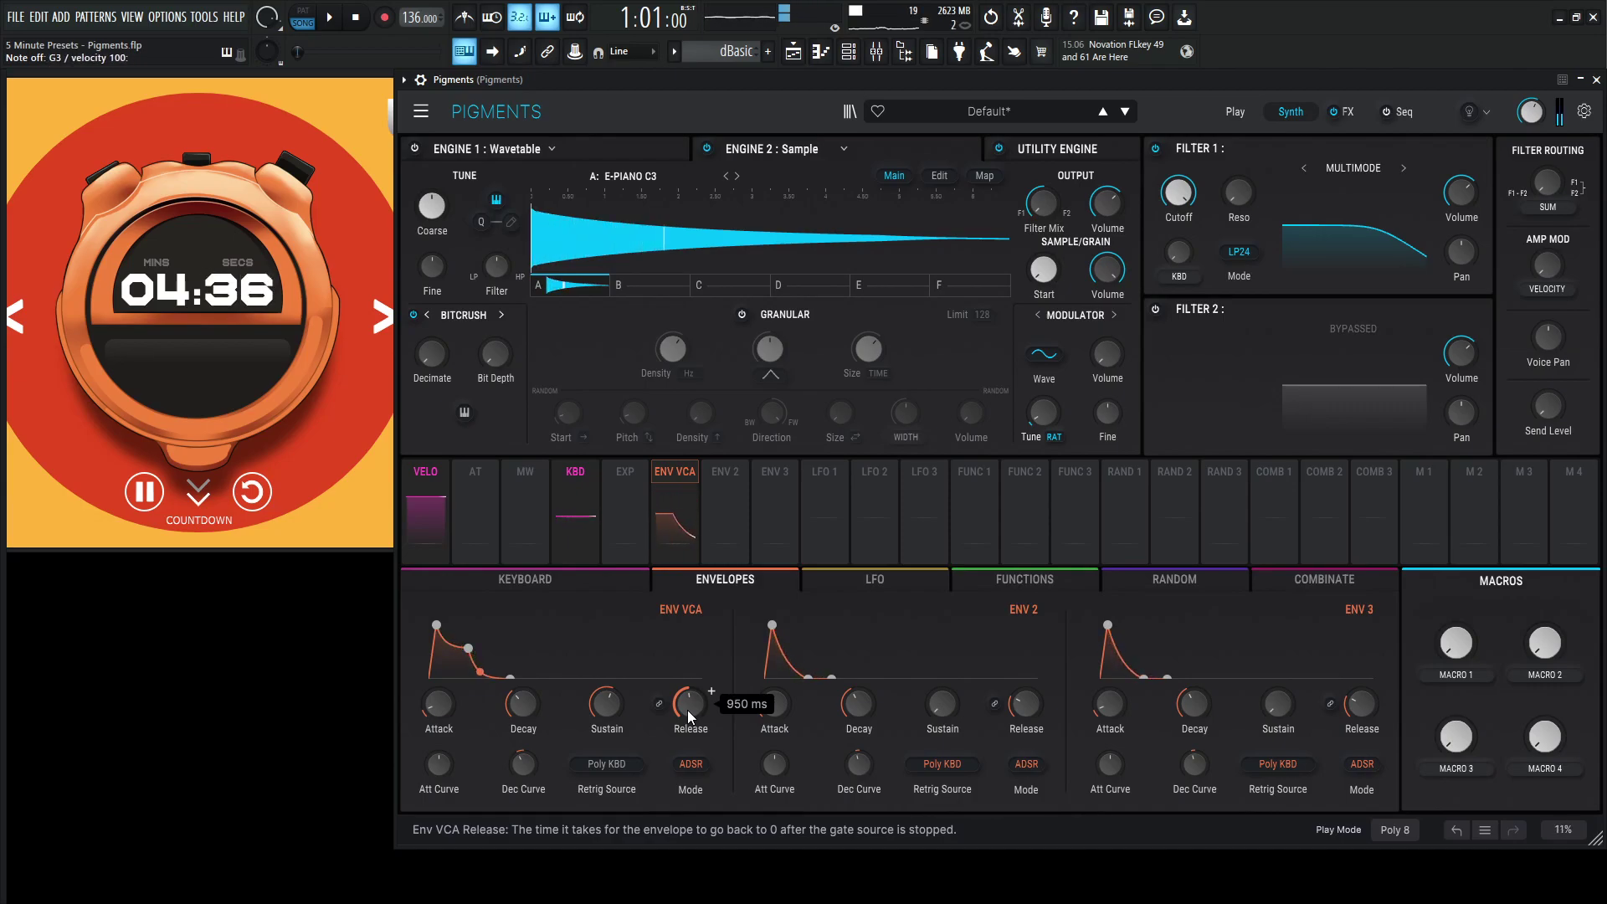
- Assign LFO 1 to Engine 2's fine tuning, using Free Running as its retrigger source and the Fade setting
left_click_drag(825, 513, 432, 266)
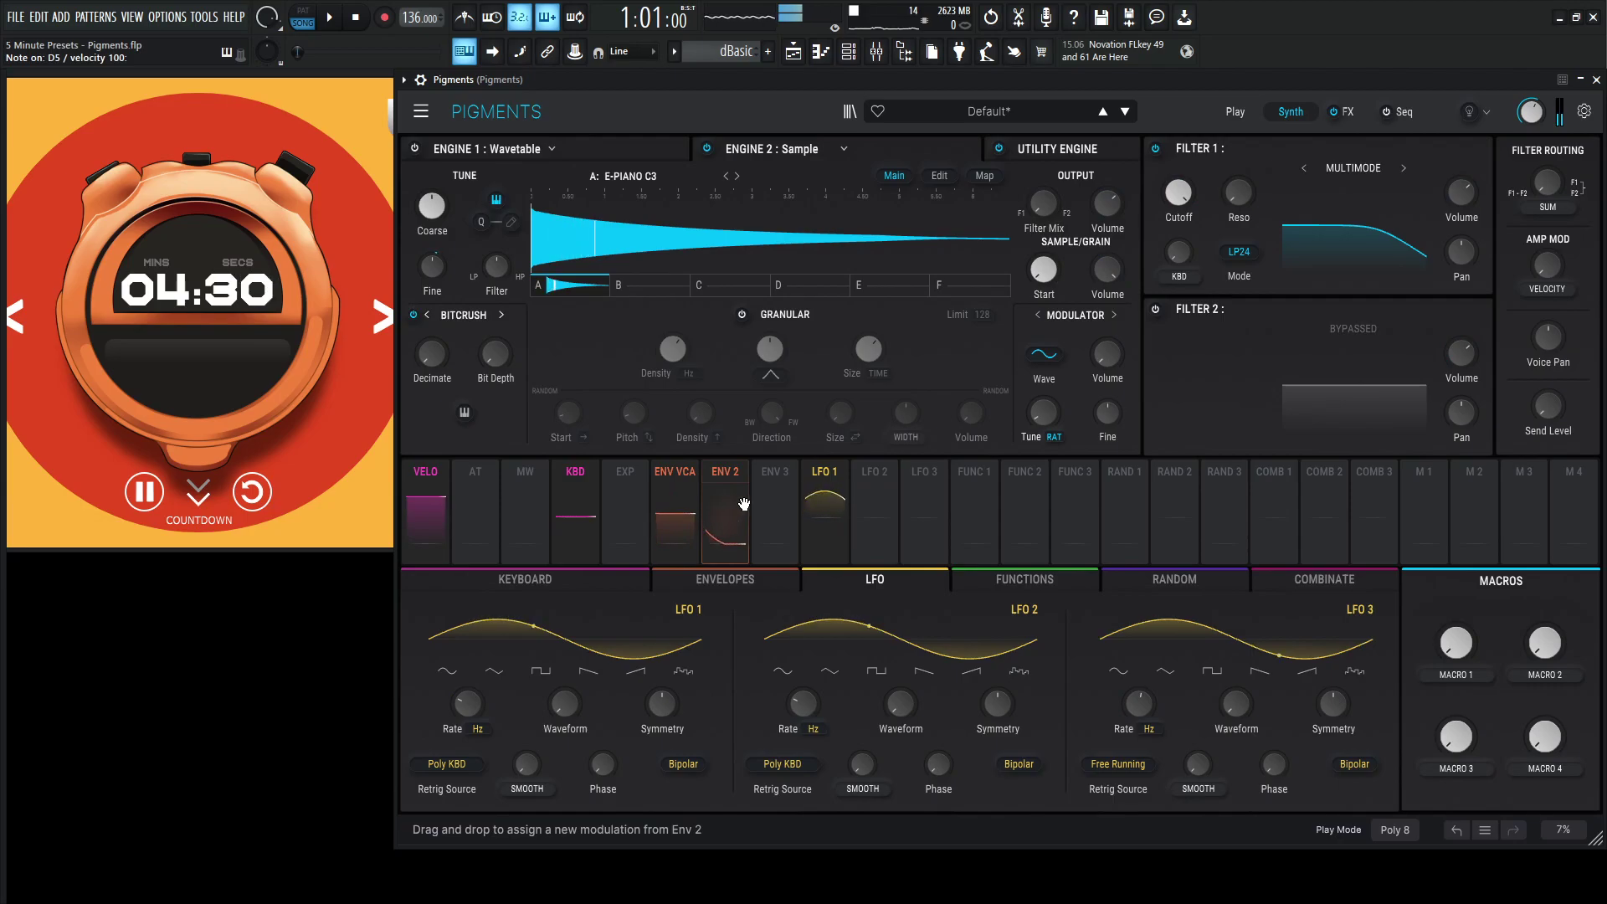
left_click(467, 764)
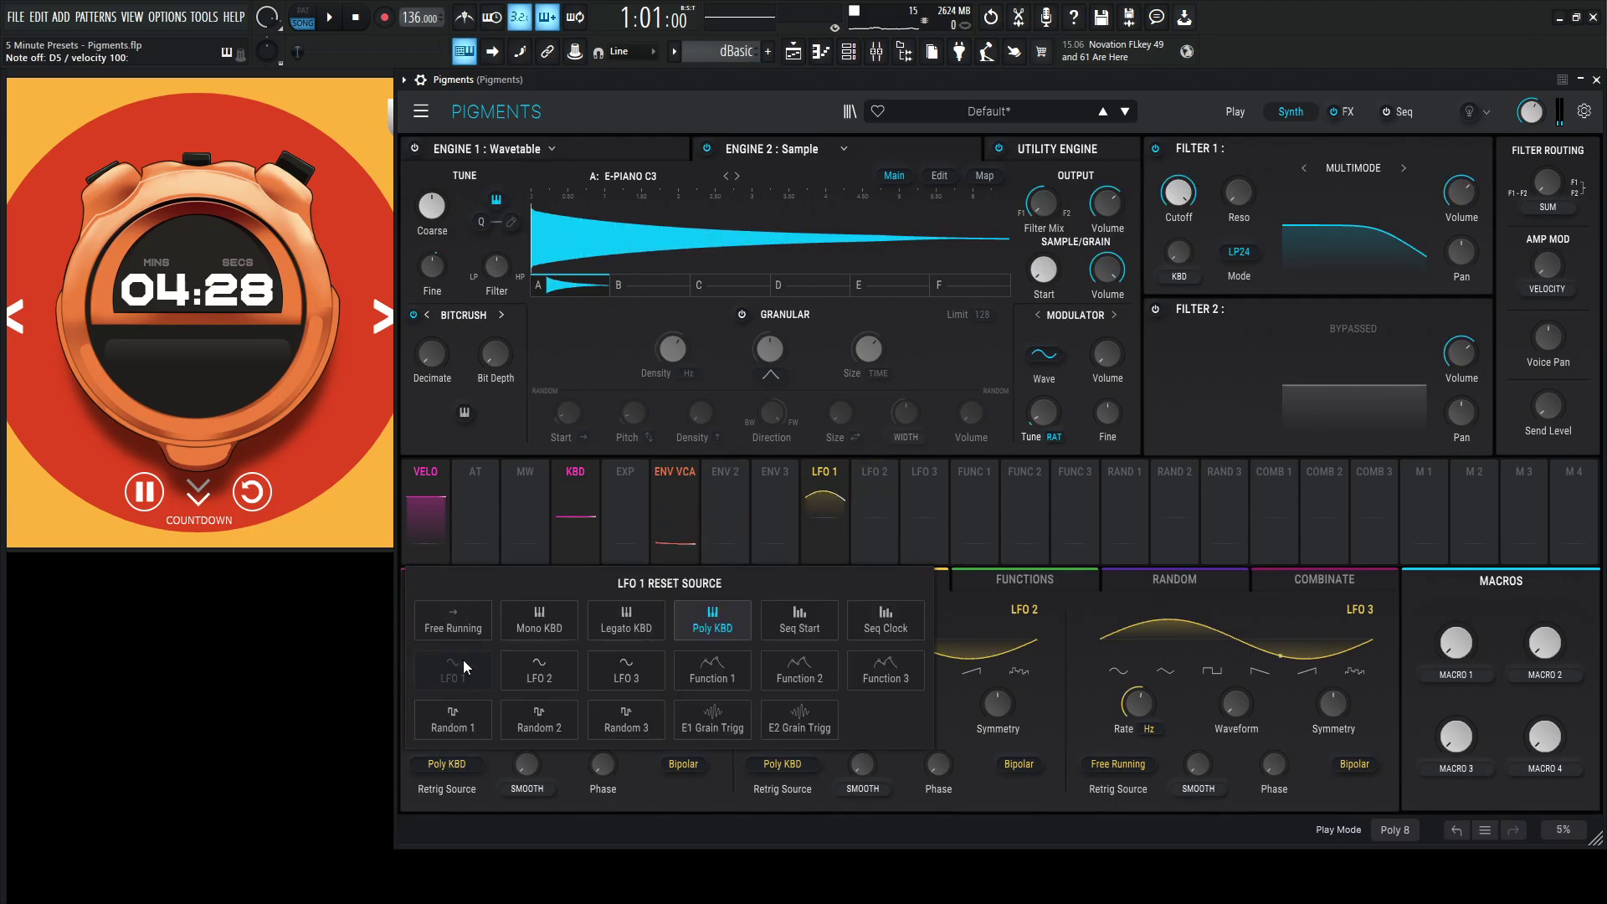
left_click(464, 616)
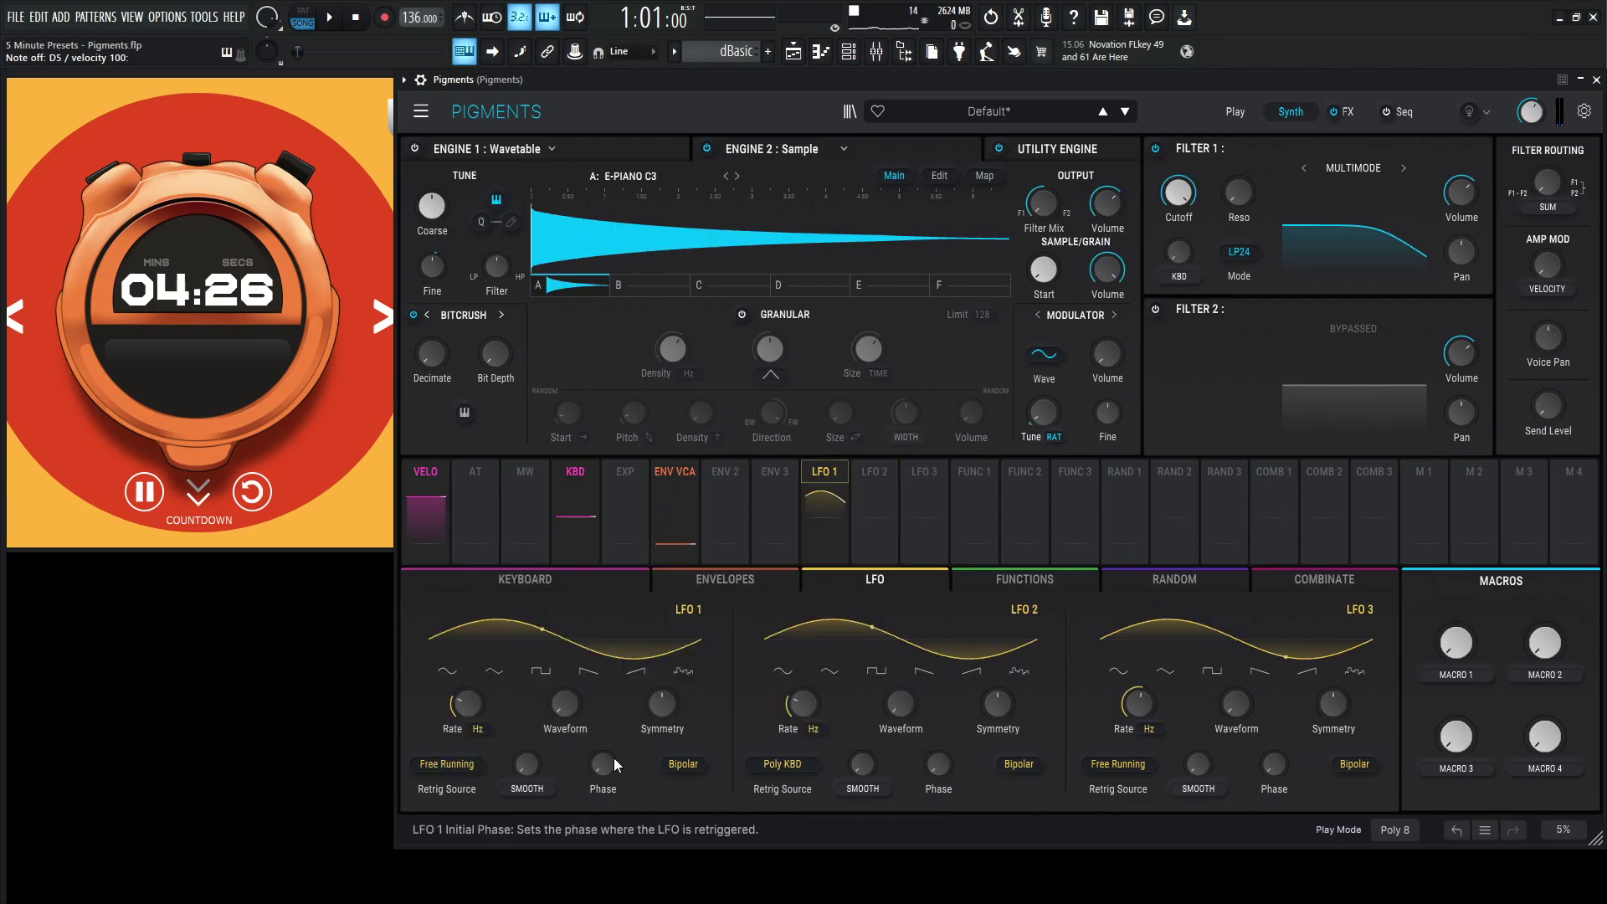
left_click(527, 789)
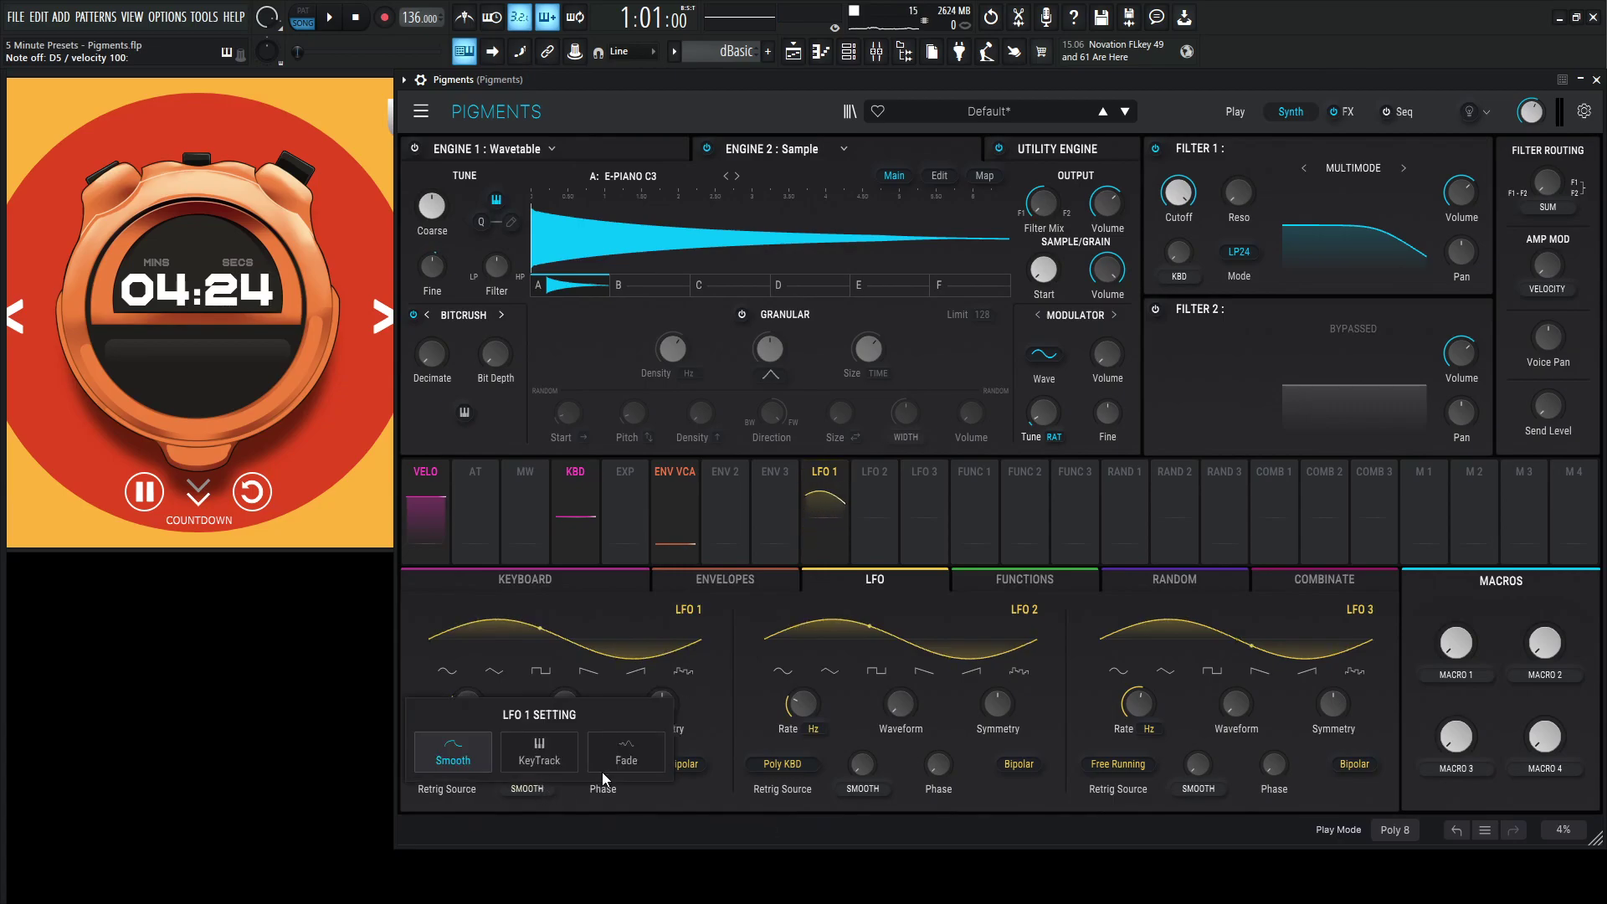
left_click(611, 761)
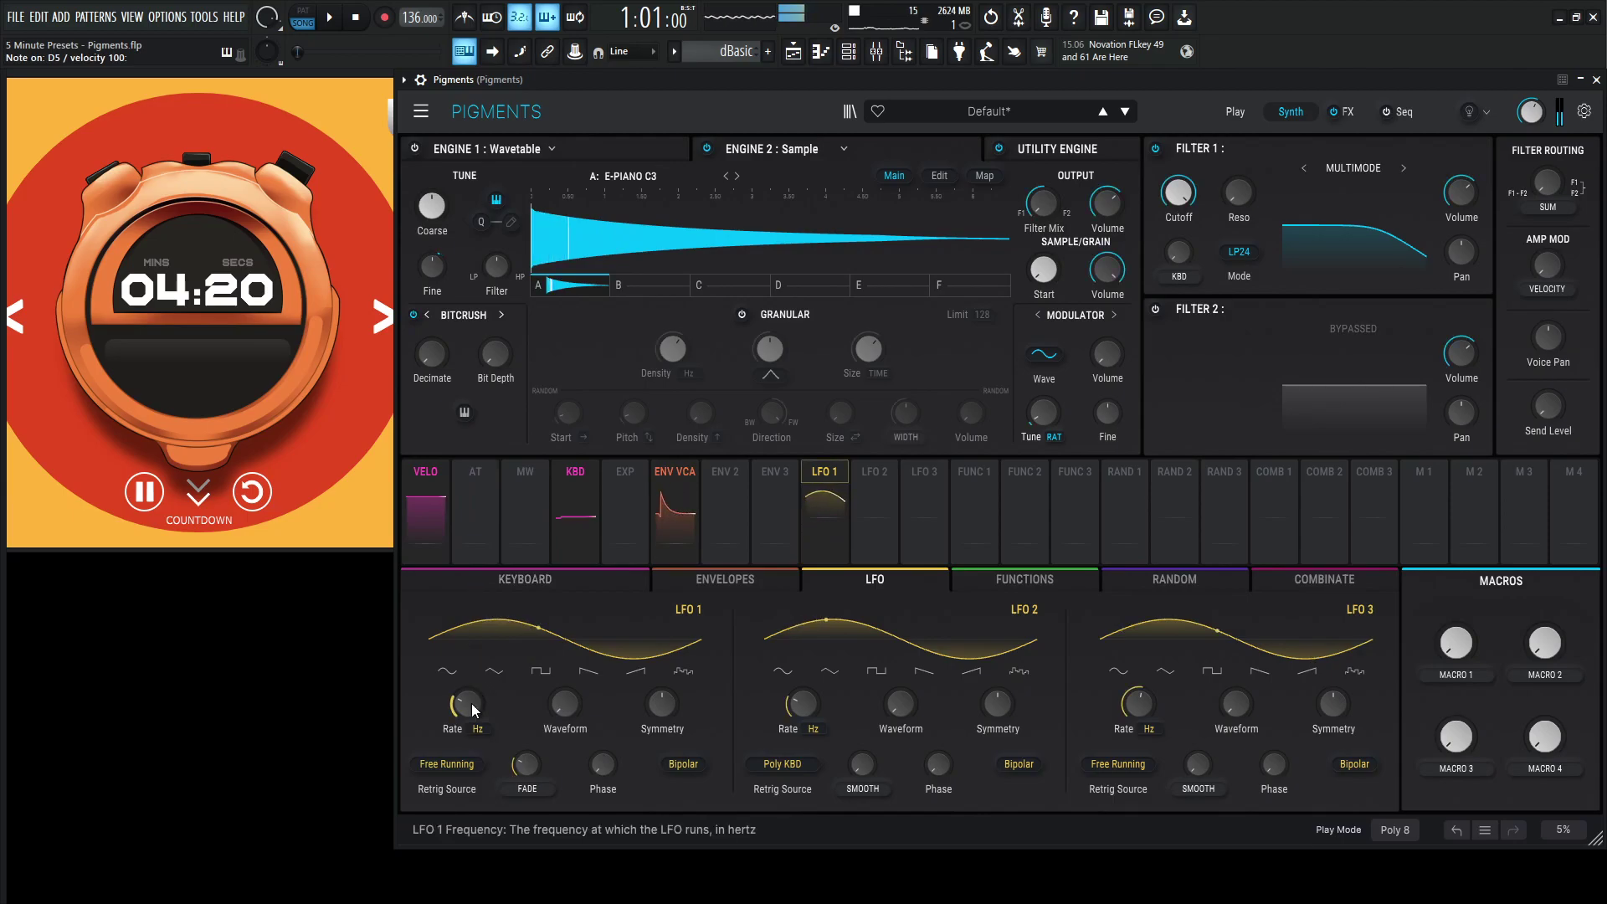
- Set LFO 1's rate to about 5.18 Hz and adjust its modulation amount on Engine 2's fine tuning
mouse_move(467, 705)
left_mouse_down()
mouse_move(489, 691)
mouse_move(474, 717)
left_mouse_up()
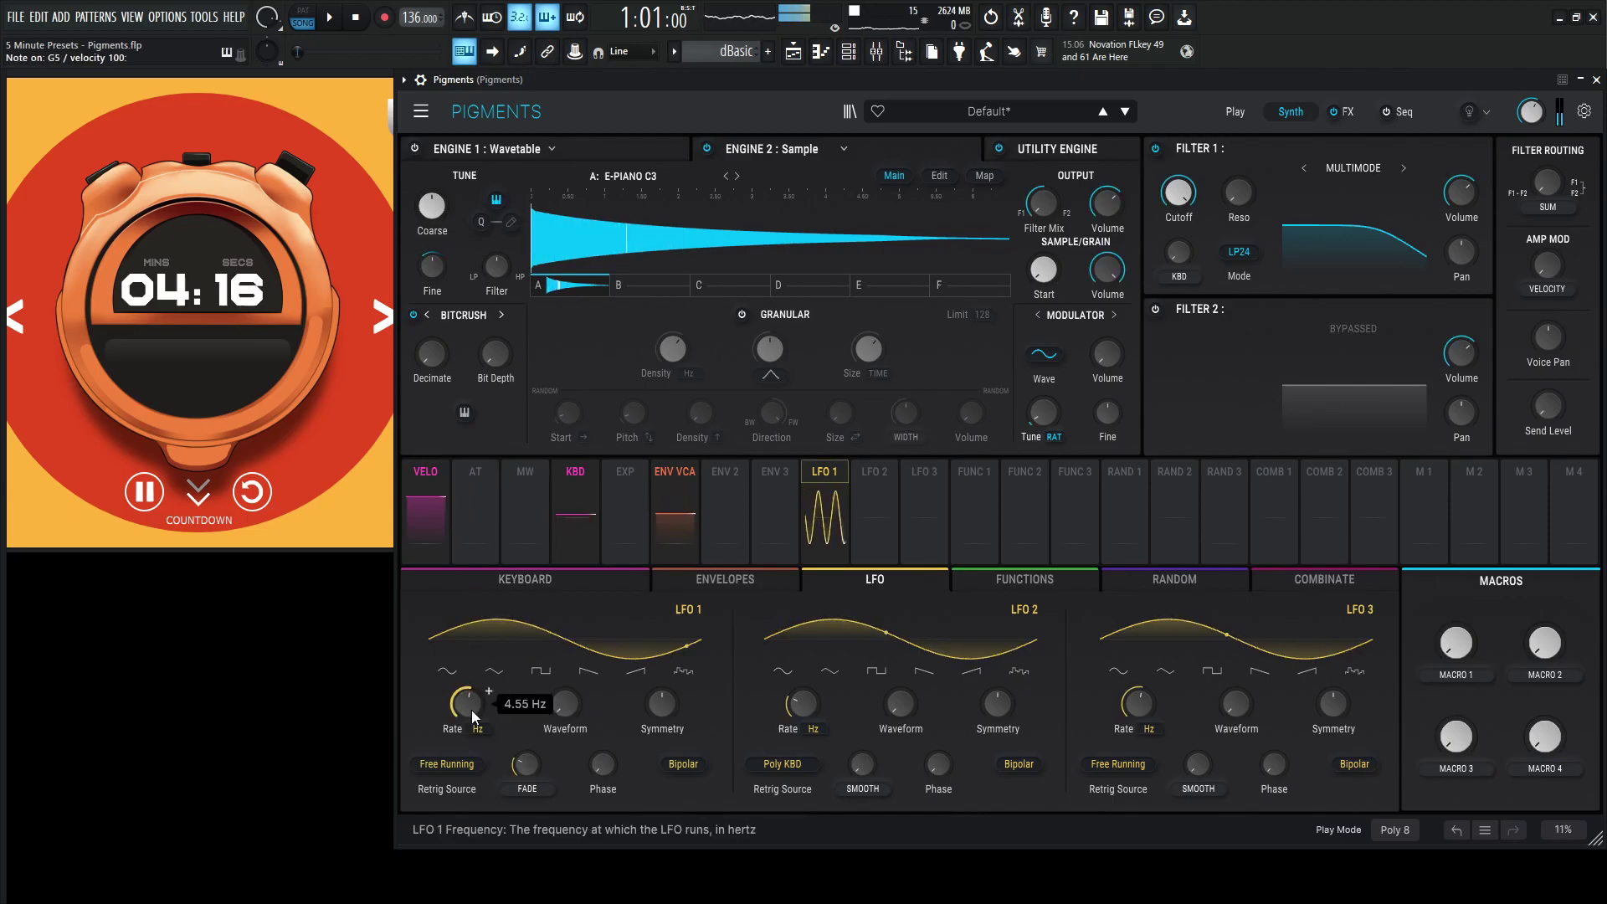
key("w")
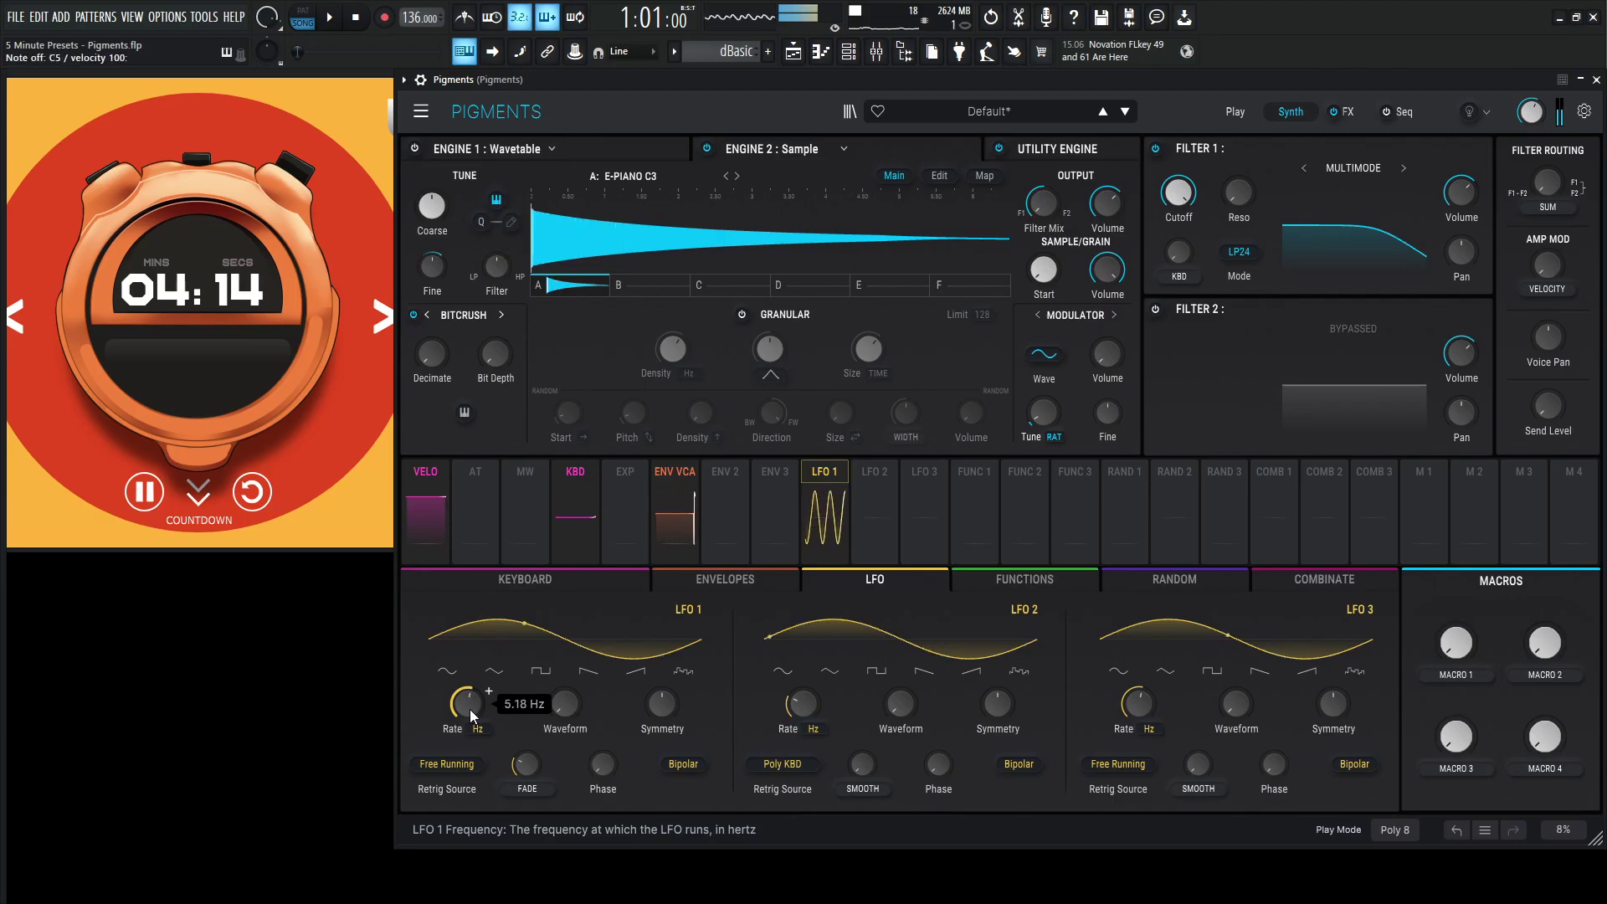
mouse_move(432, 280)
left_click_drag(430, 301, 431, 306)
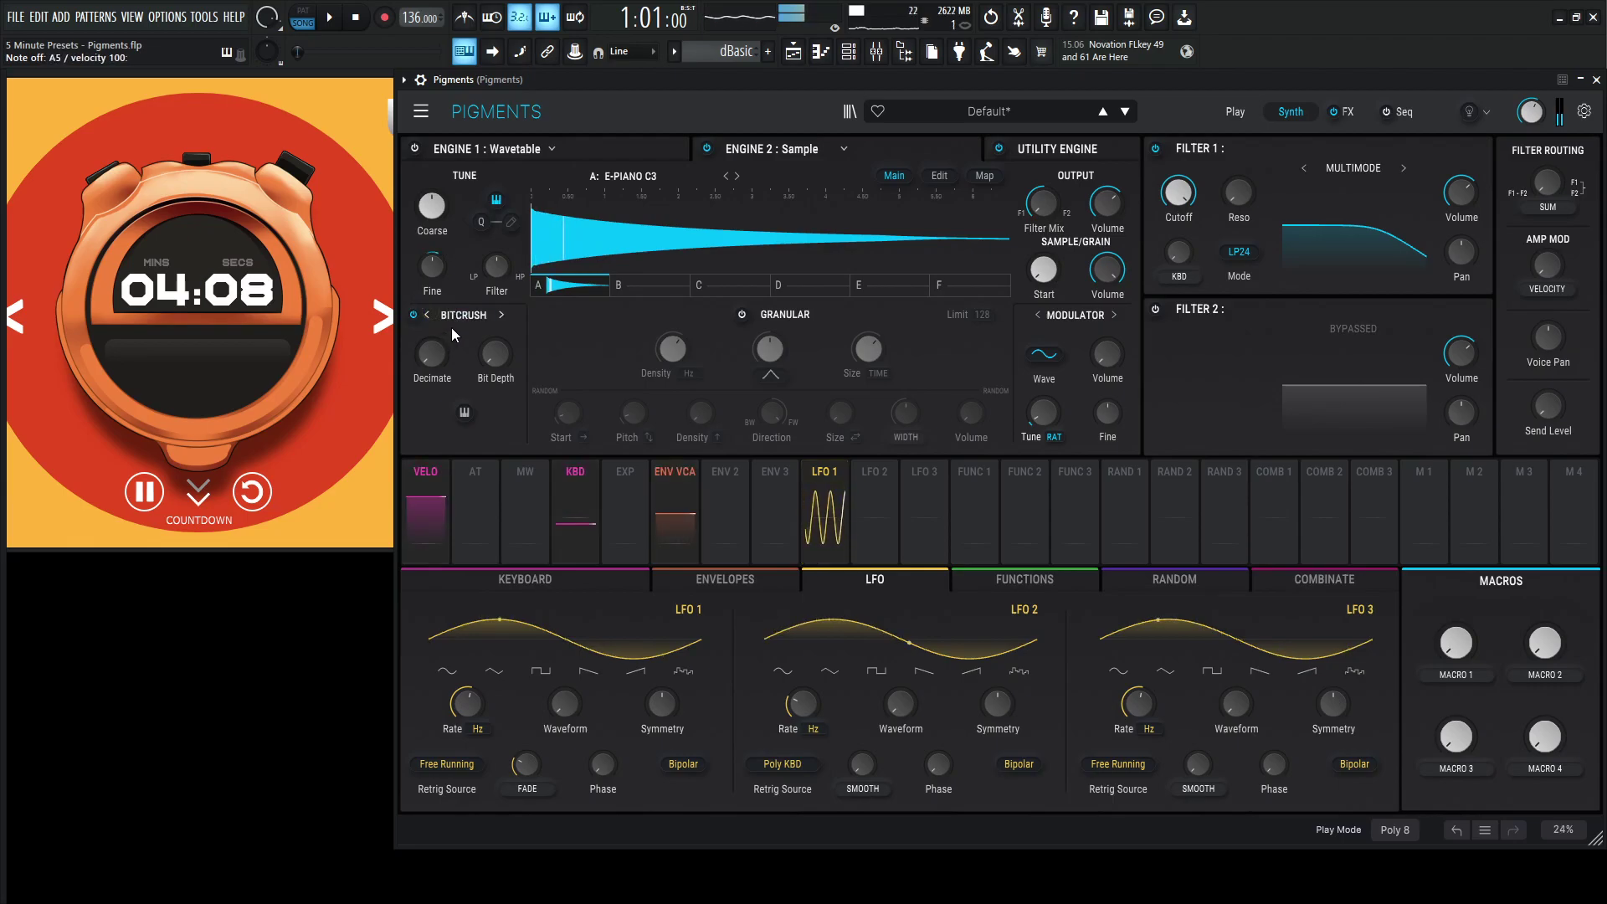
- Change Engine 2's Bitcrush section to Unison with 2 voices and show the envelopes
left_click(459, 317)
left_click(479, 385)
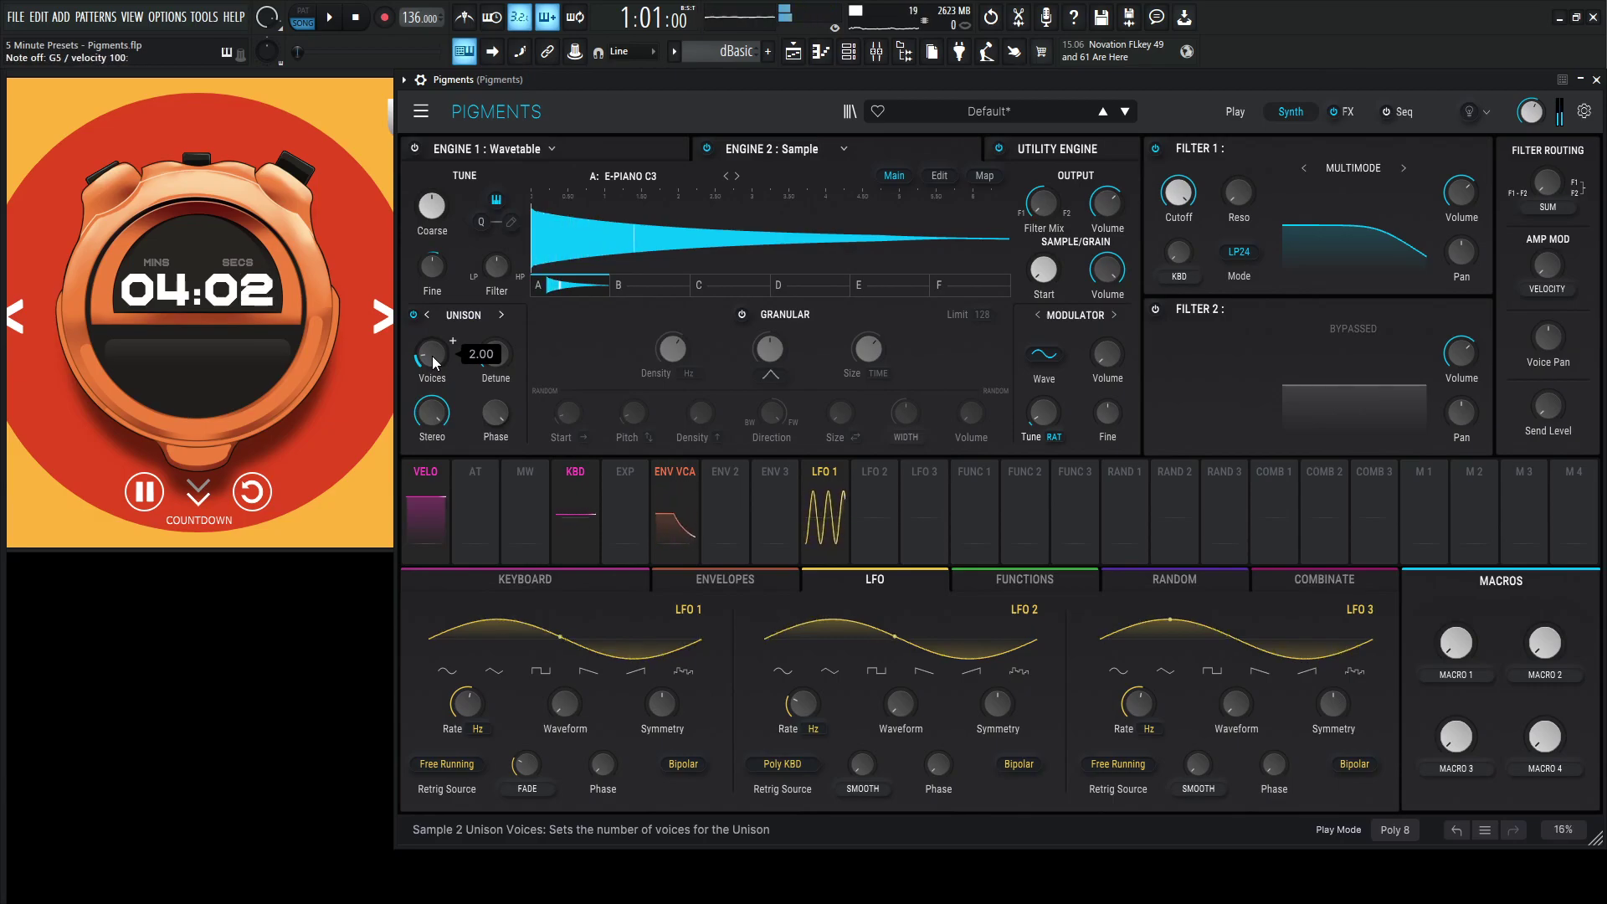
left_click(728, 578)
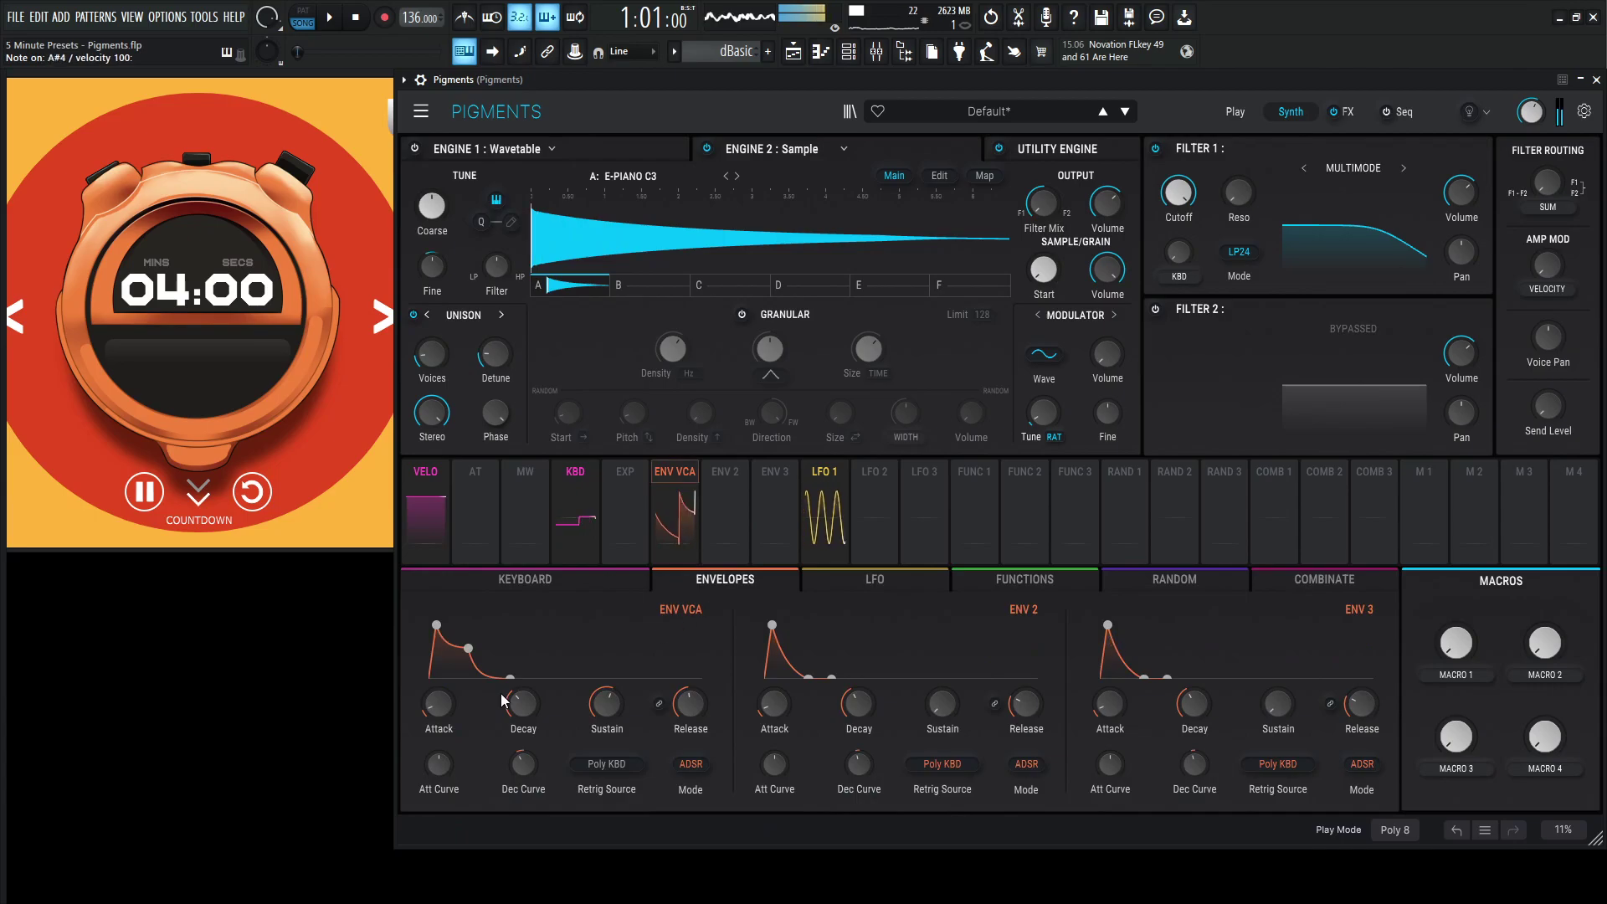
- Replace the Delay in FX A with a Param EQ and cut its low Peak 1 band
left_click(1346, 111)
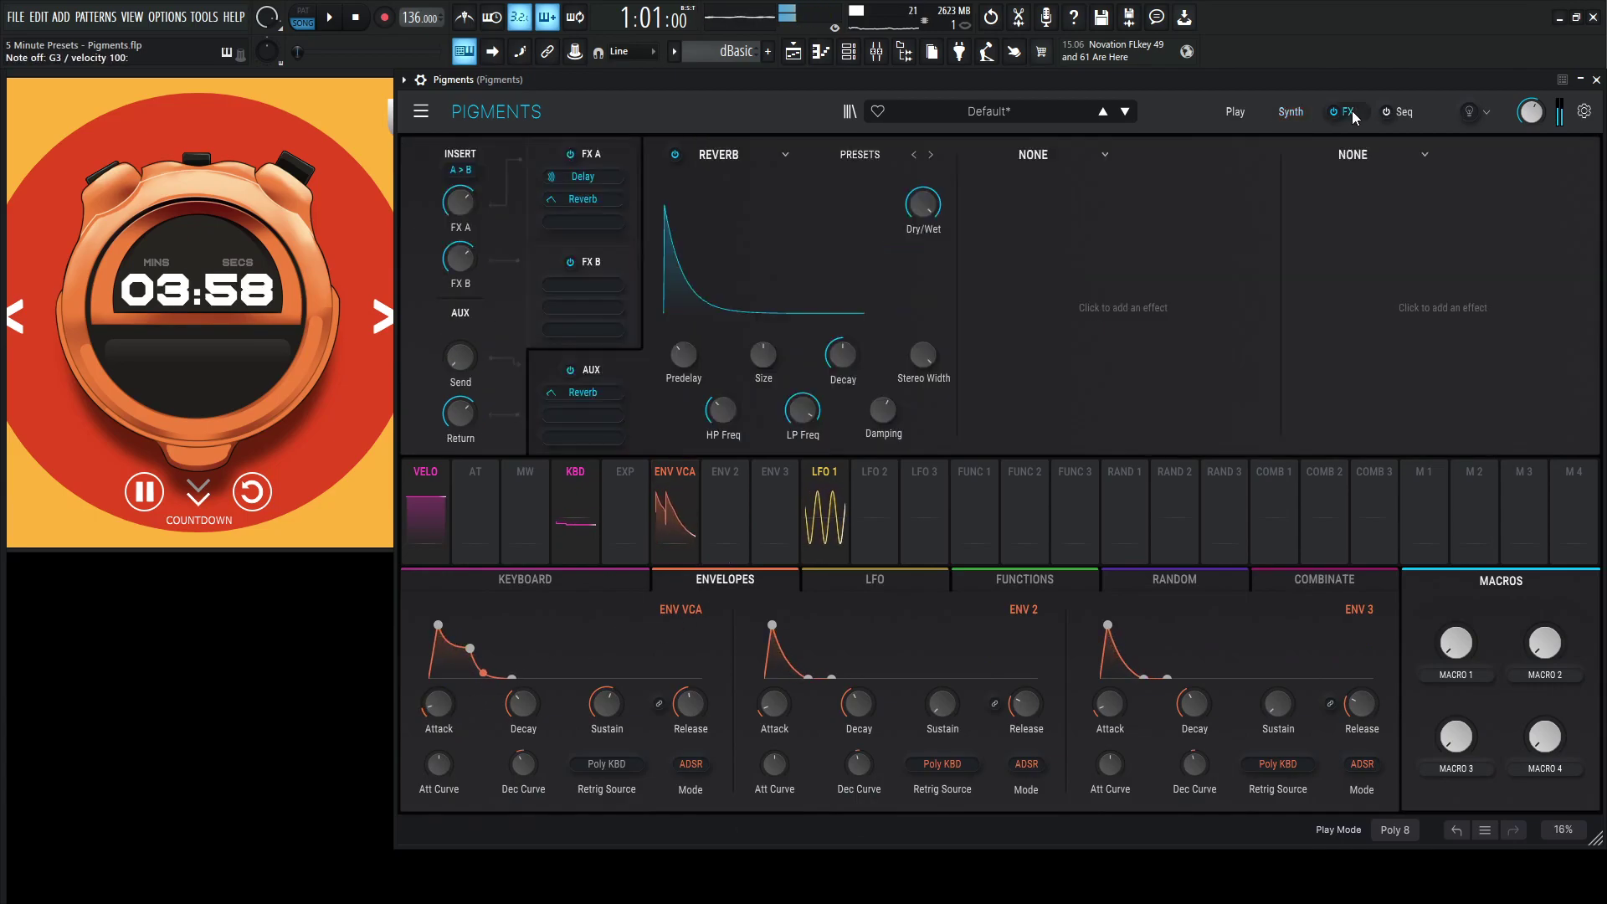
left_click(603, 151)
left_click(728, 154)
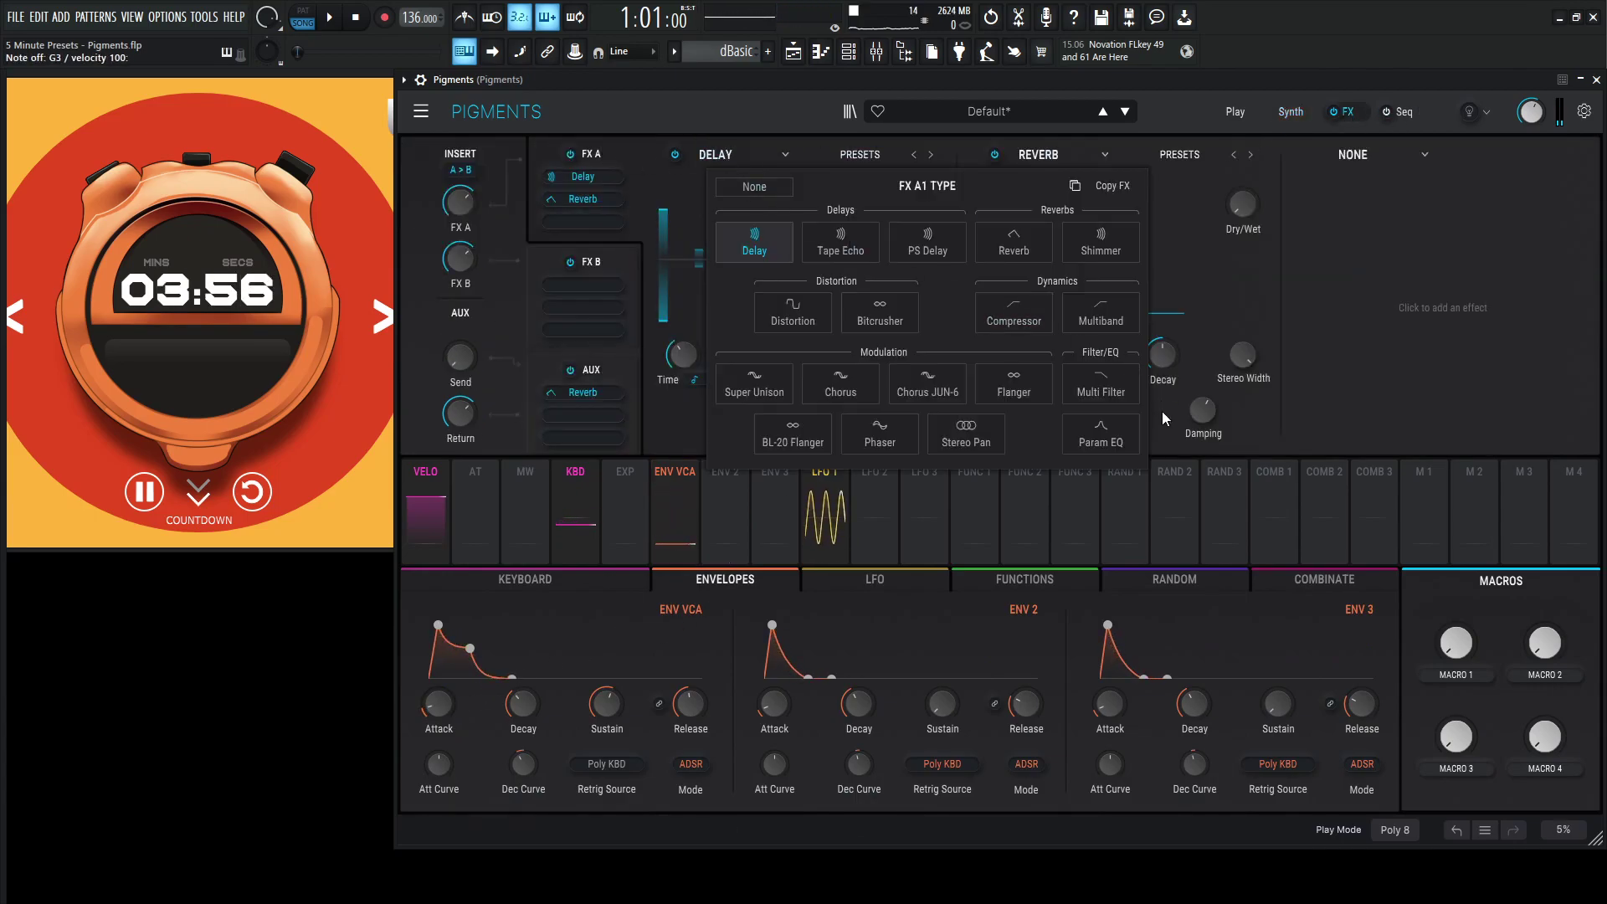
left_click(1114, 427)
left_click_drag(796, 259, 756, 282)
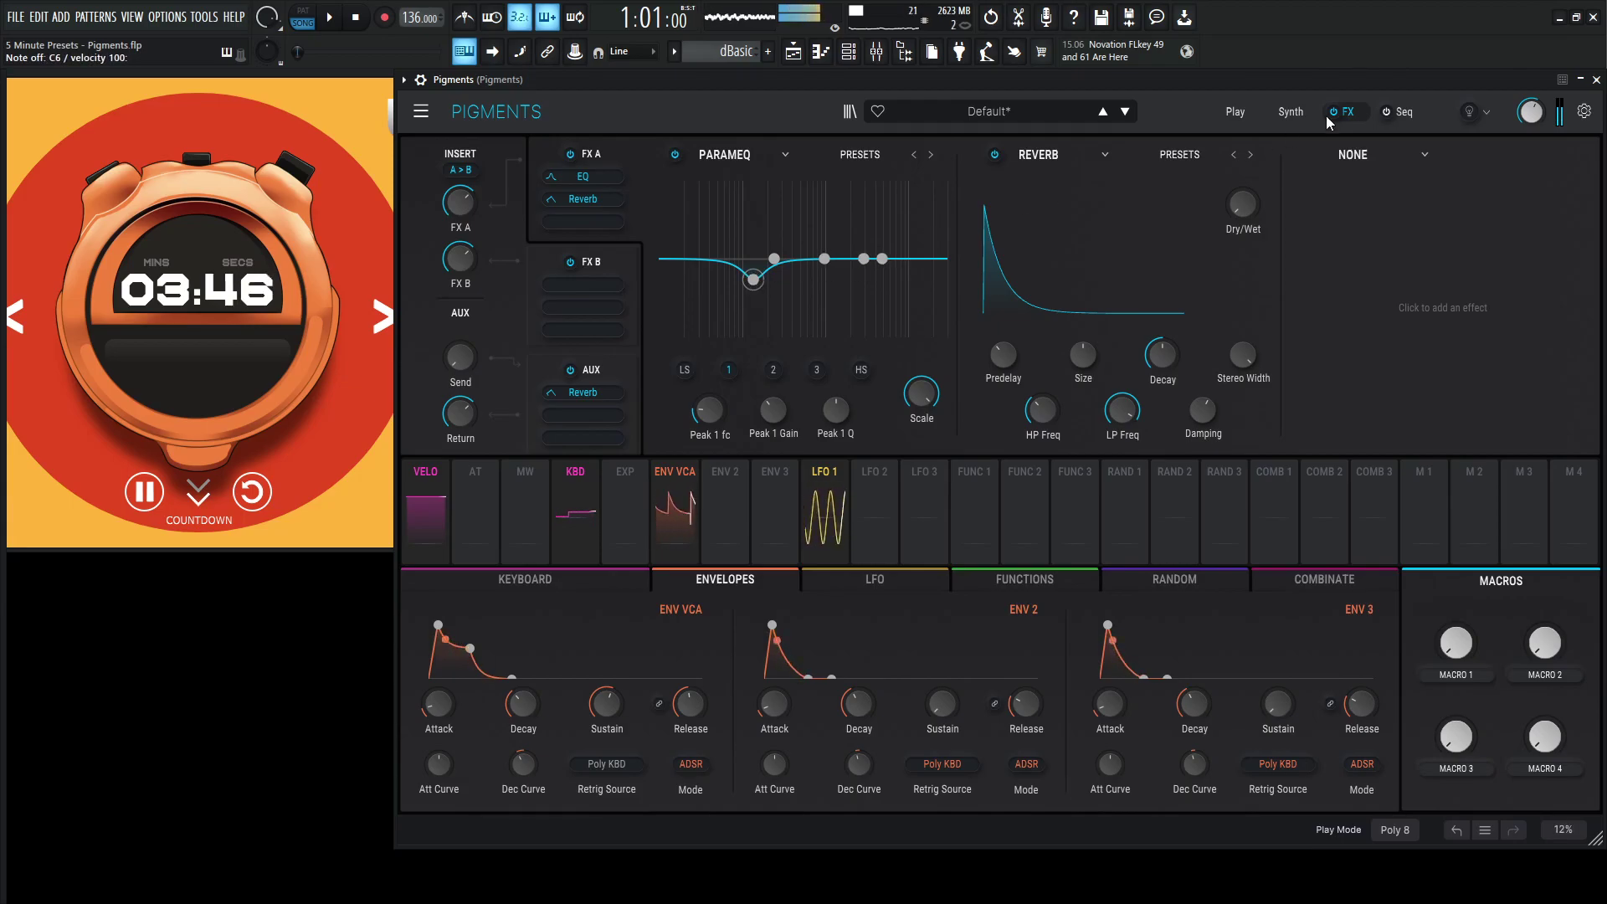
- Set Filter 1 to the JUP-8 type in LP12 mode and lower its cutoff to about 3160 Hz
left_click(1291, 112)
left_click(1352, 167)
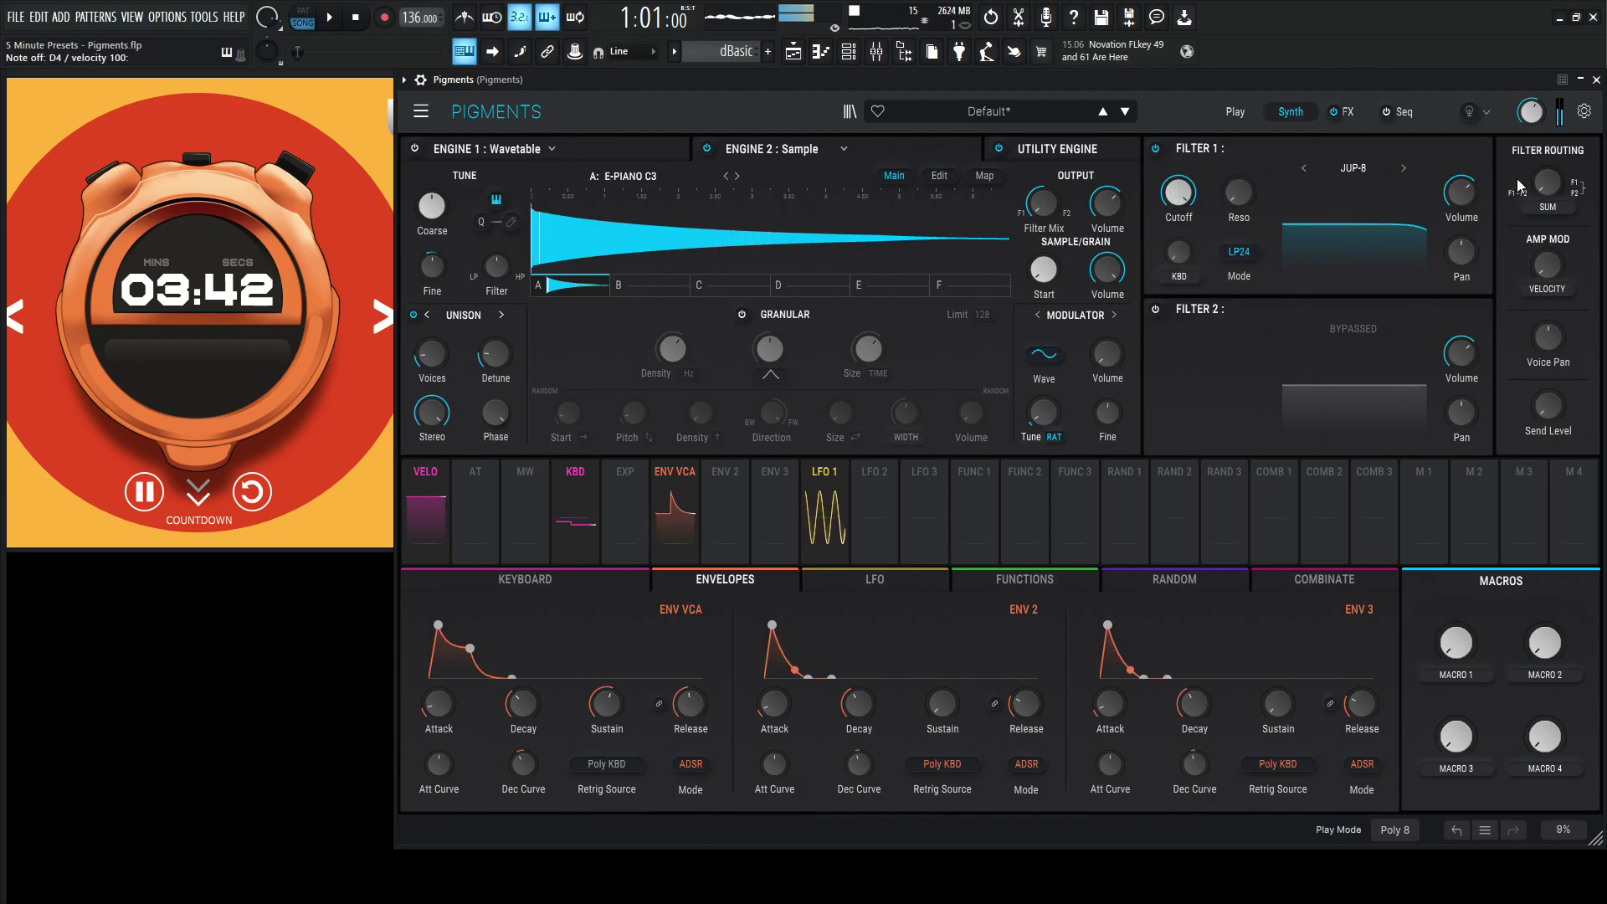
left_click_drag(1178, 192, 1179, 201)
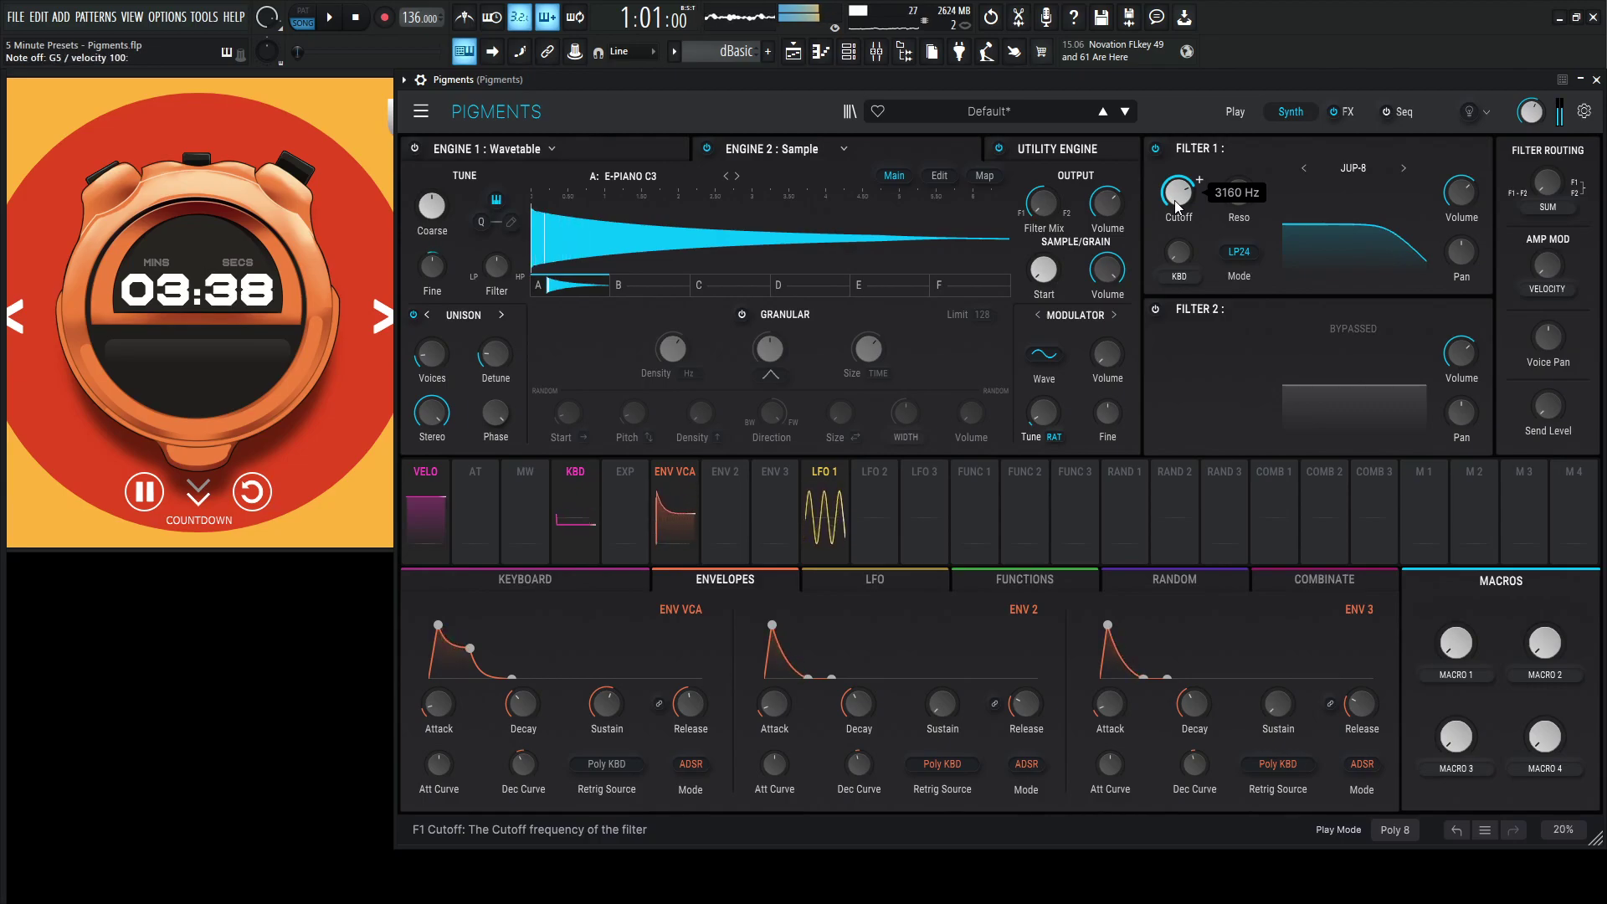
left_click(1245, 255)
left_click(1378, 242)
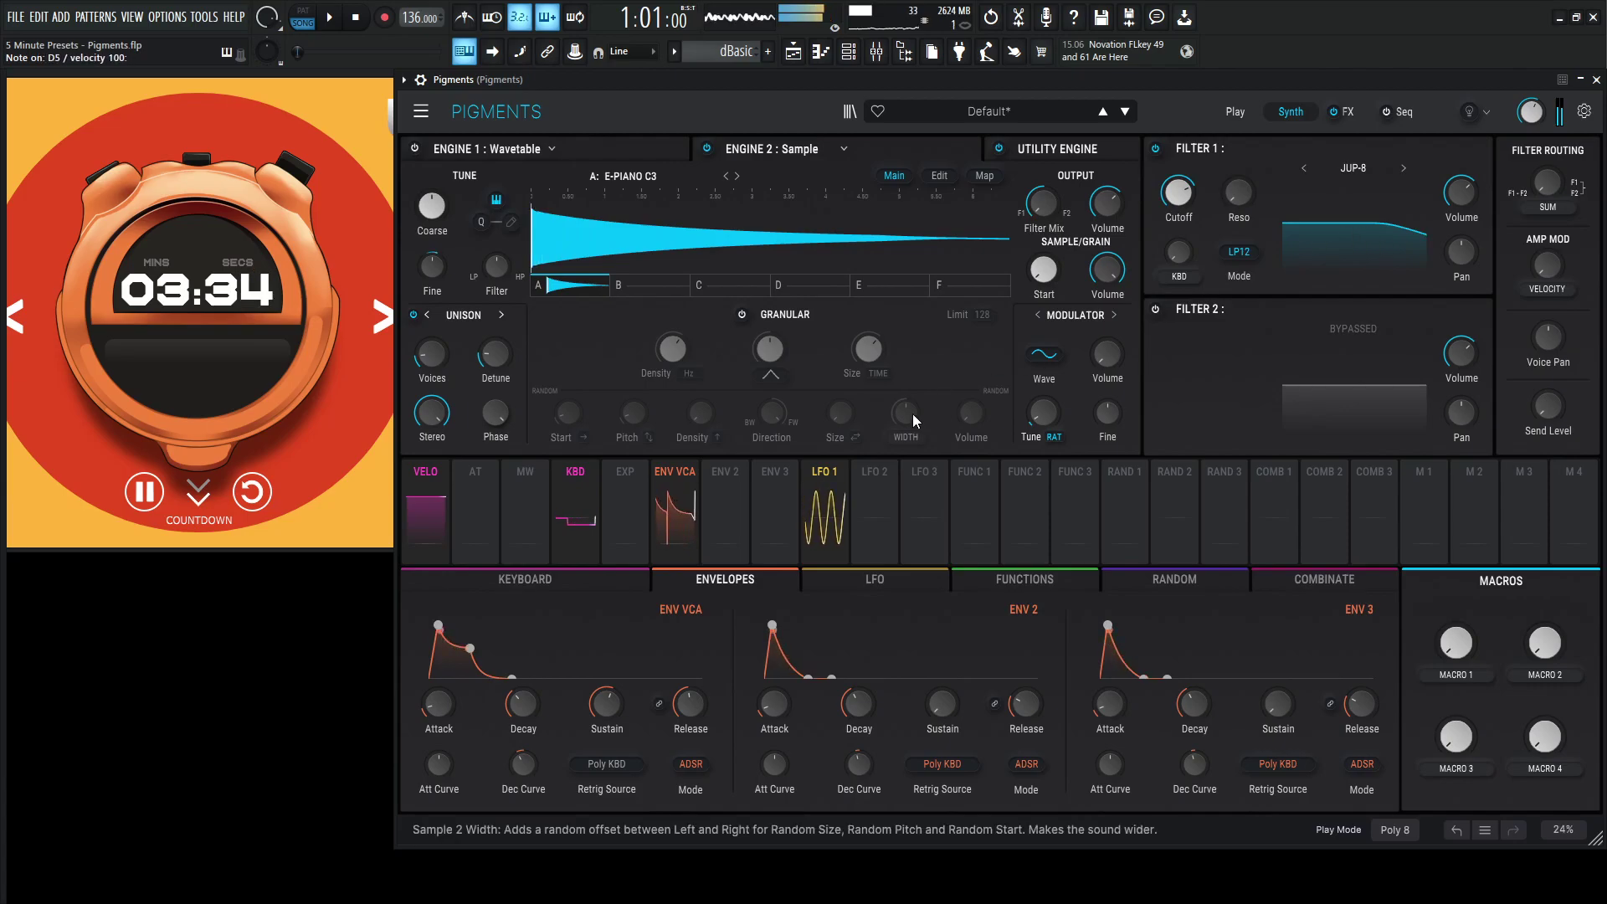
- Assign Env 2 to Filter 1's cutoff, raising the envelope's sustain and setting its release to about 1.18 s
left_click_drag(725, 512, 1180, 205)
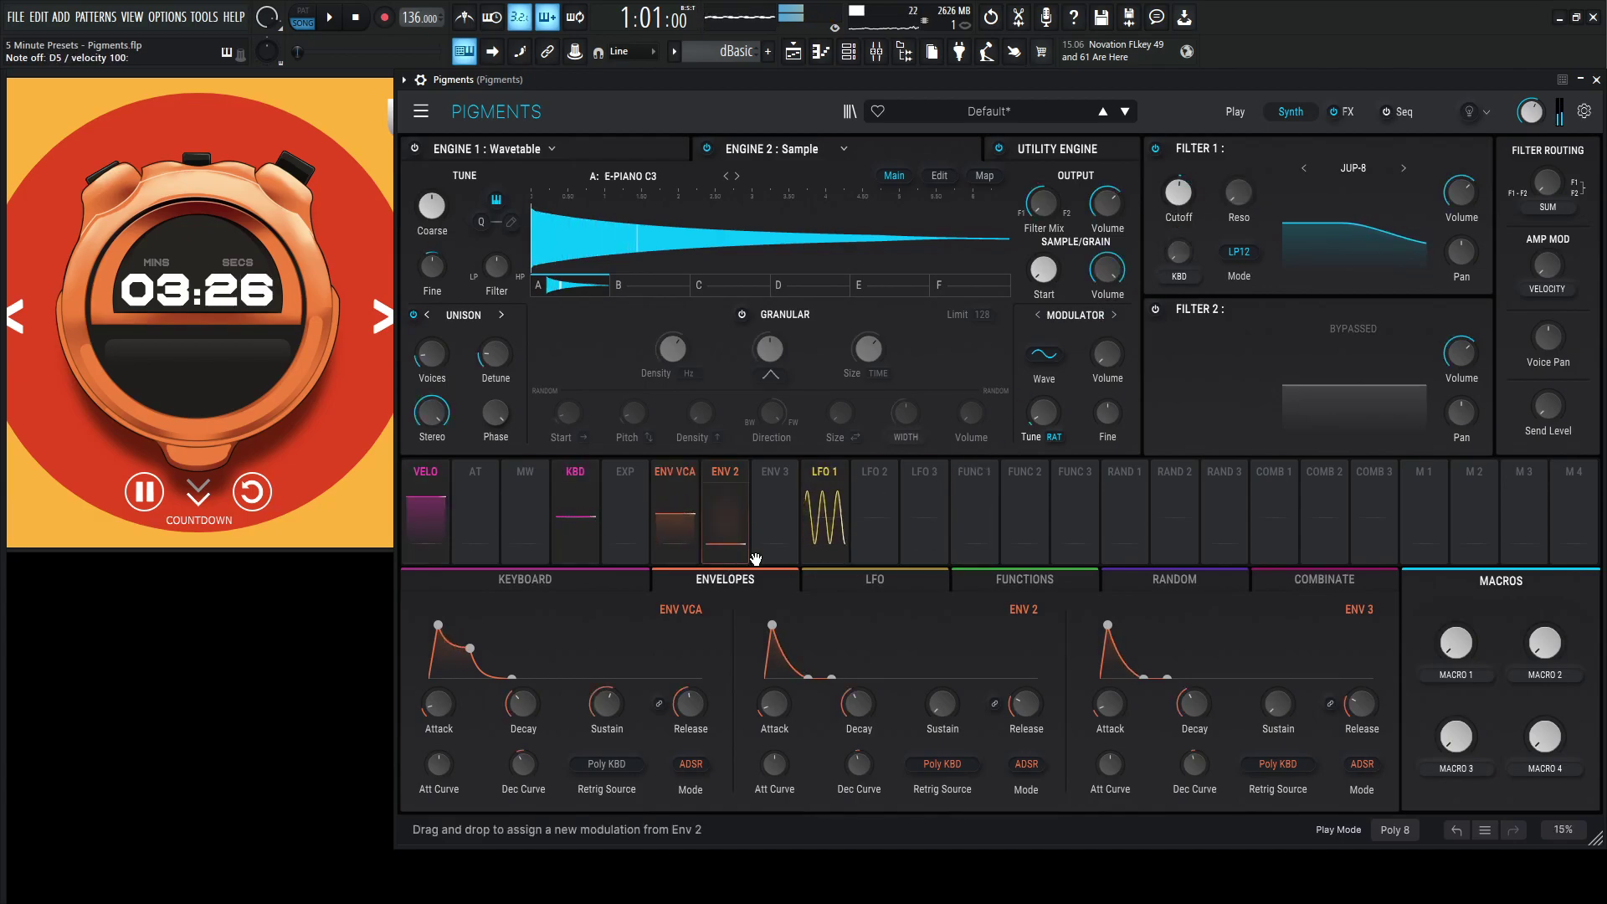
left_click_drag(943, 716, 1019, 710)
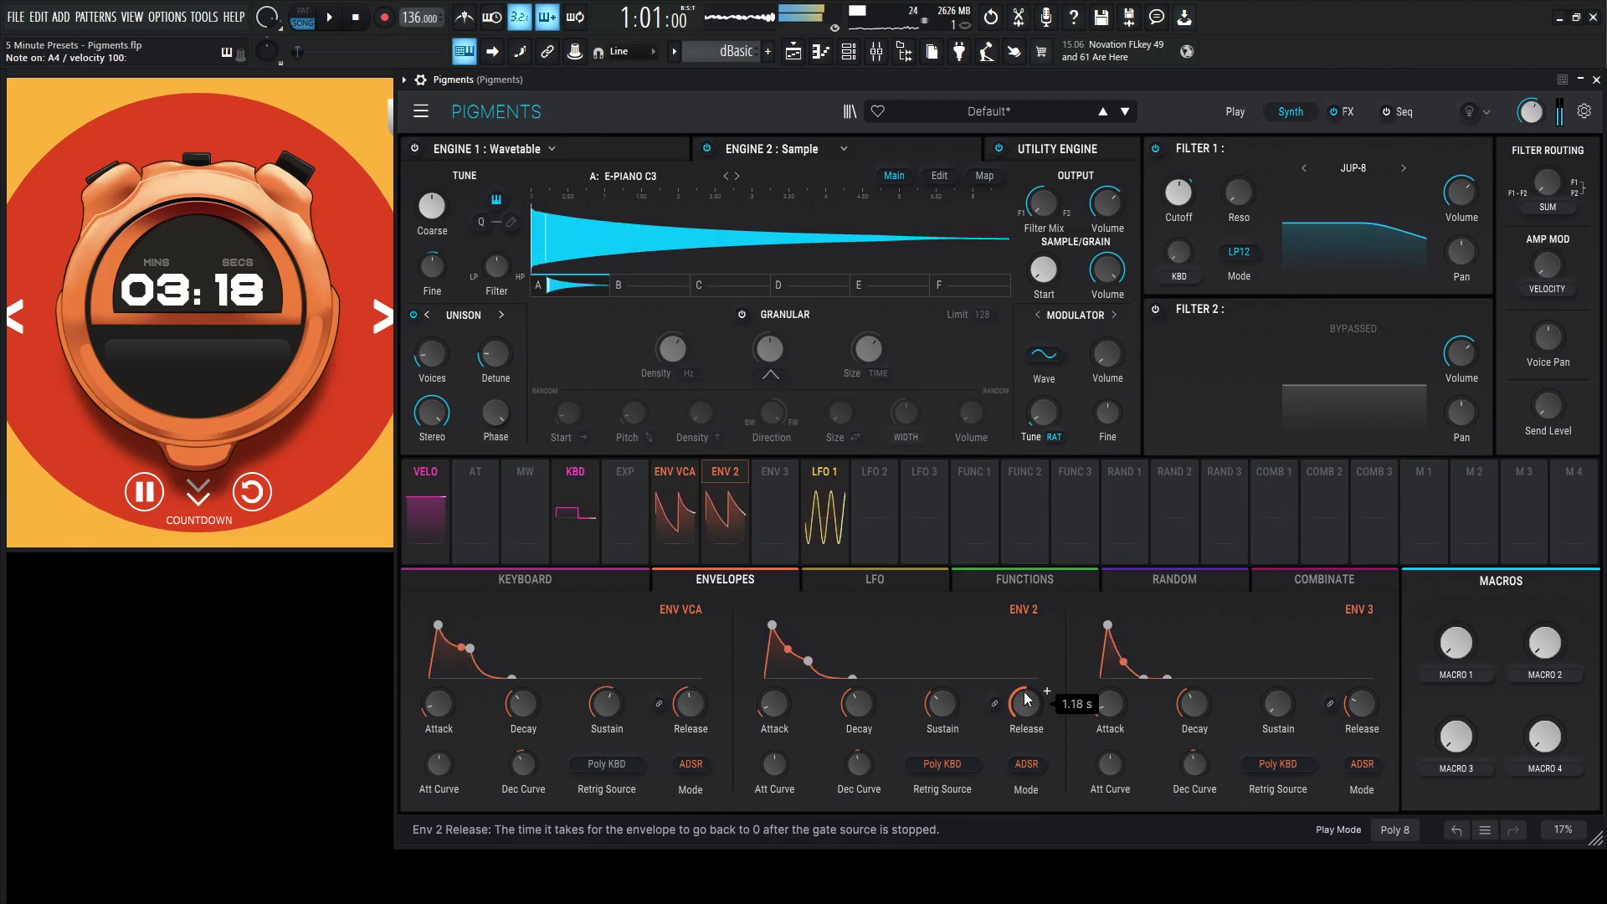
- Assign Macro 1 to Filter 1's cutoff with the base cutoff at about 94.2 Hz, and name the macro Cut
left_click_drag(1418, 491, 1179, 180)
left_click_drag(1191, 237, 1191, 214)
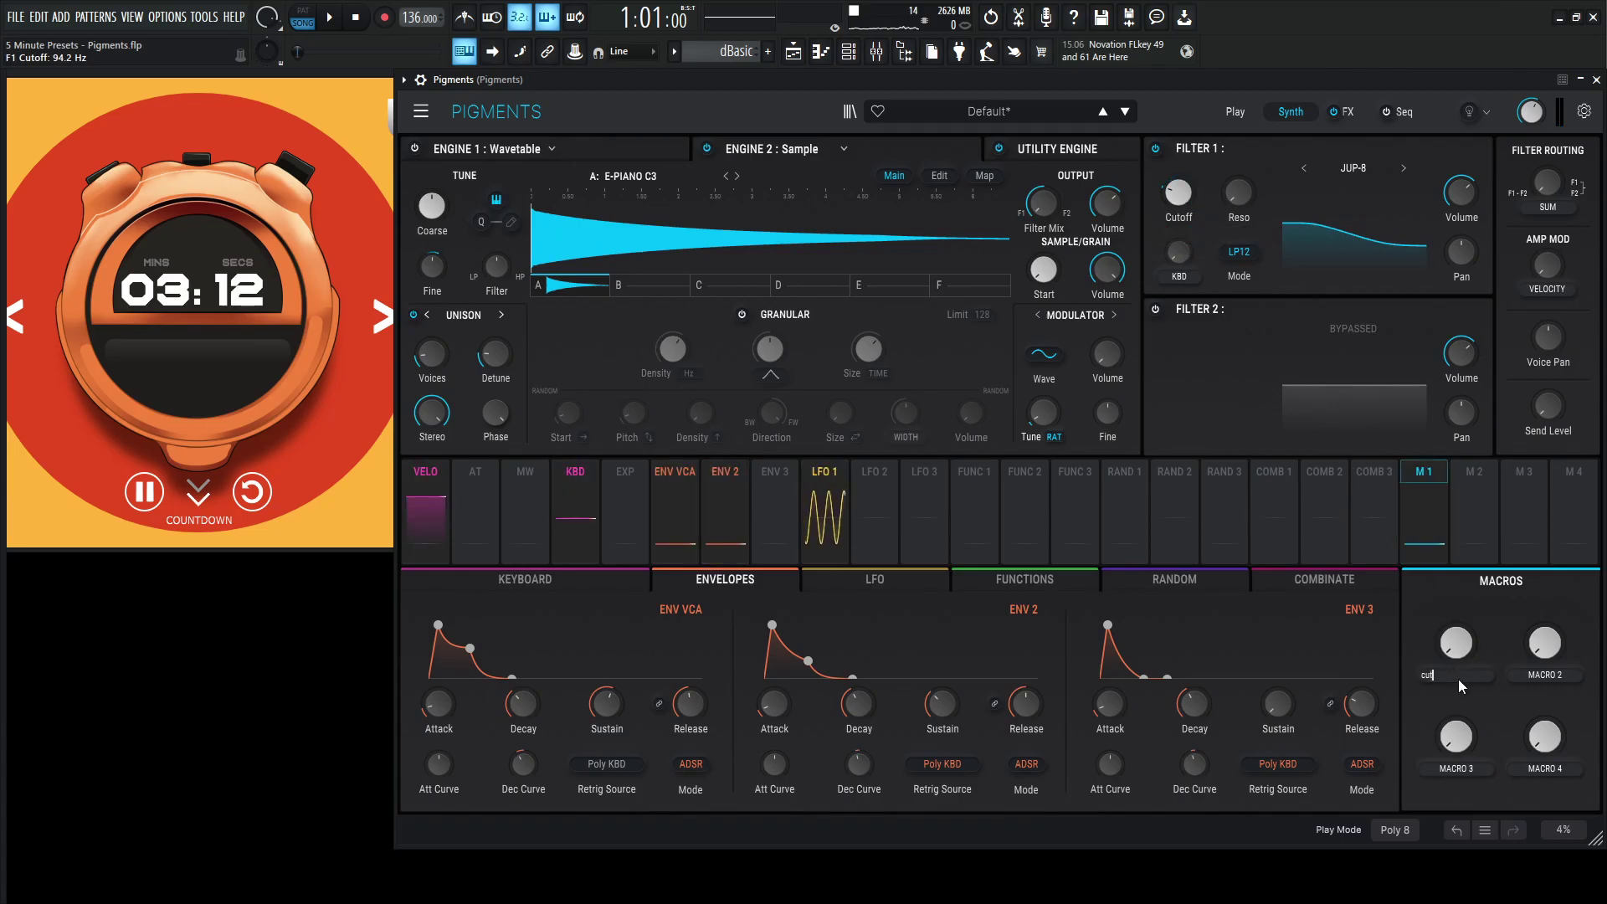
key("Return")
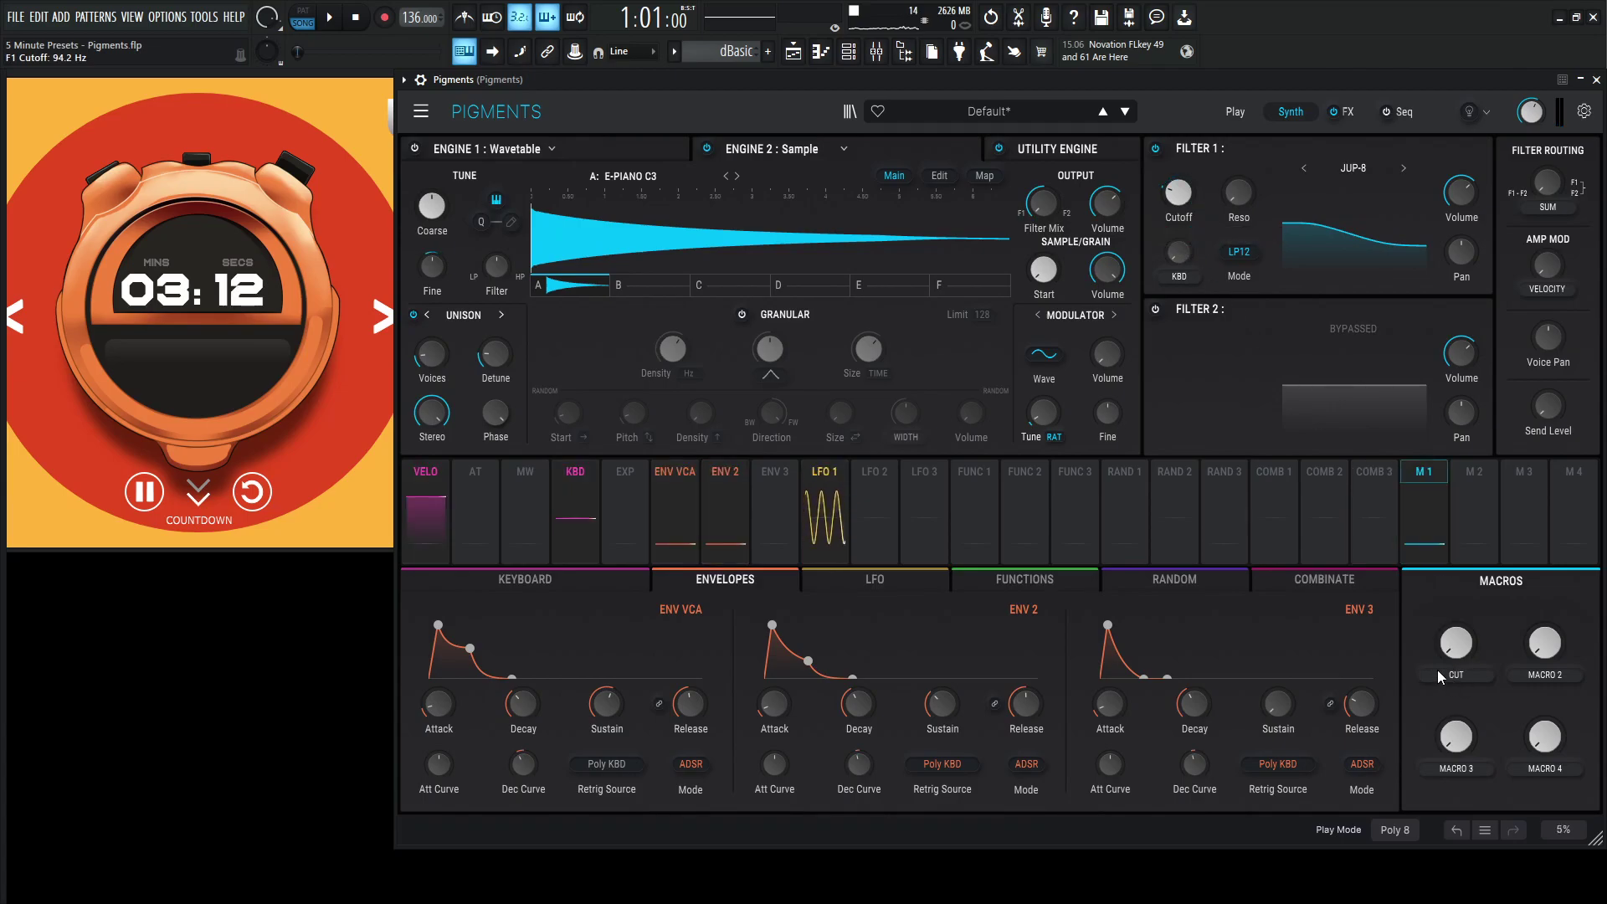
- Assign Macro 2 to Filter 1's resonance under the name Res, and raise the Cut macro to about 0.44
left_click(1475, 523)
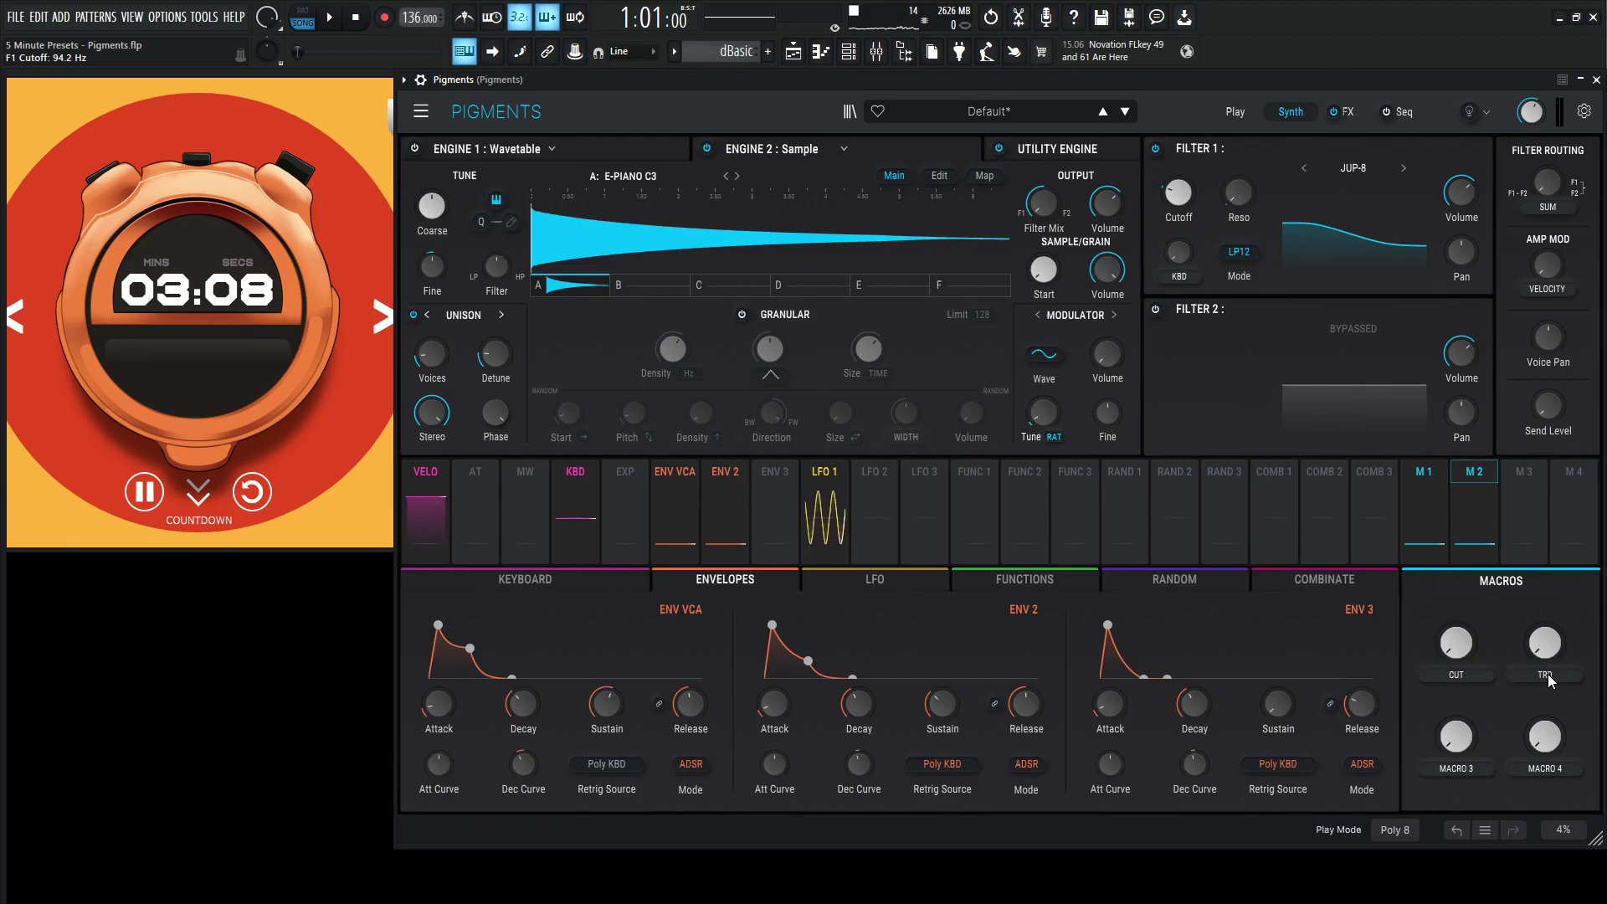
key("Return")
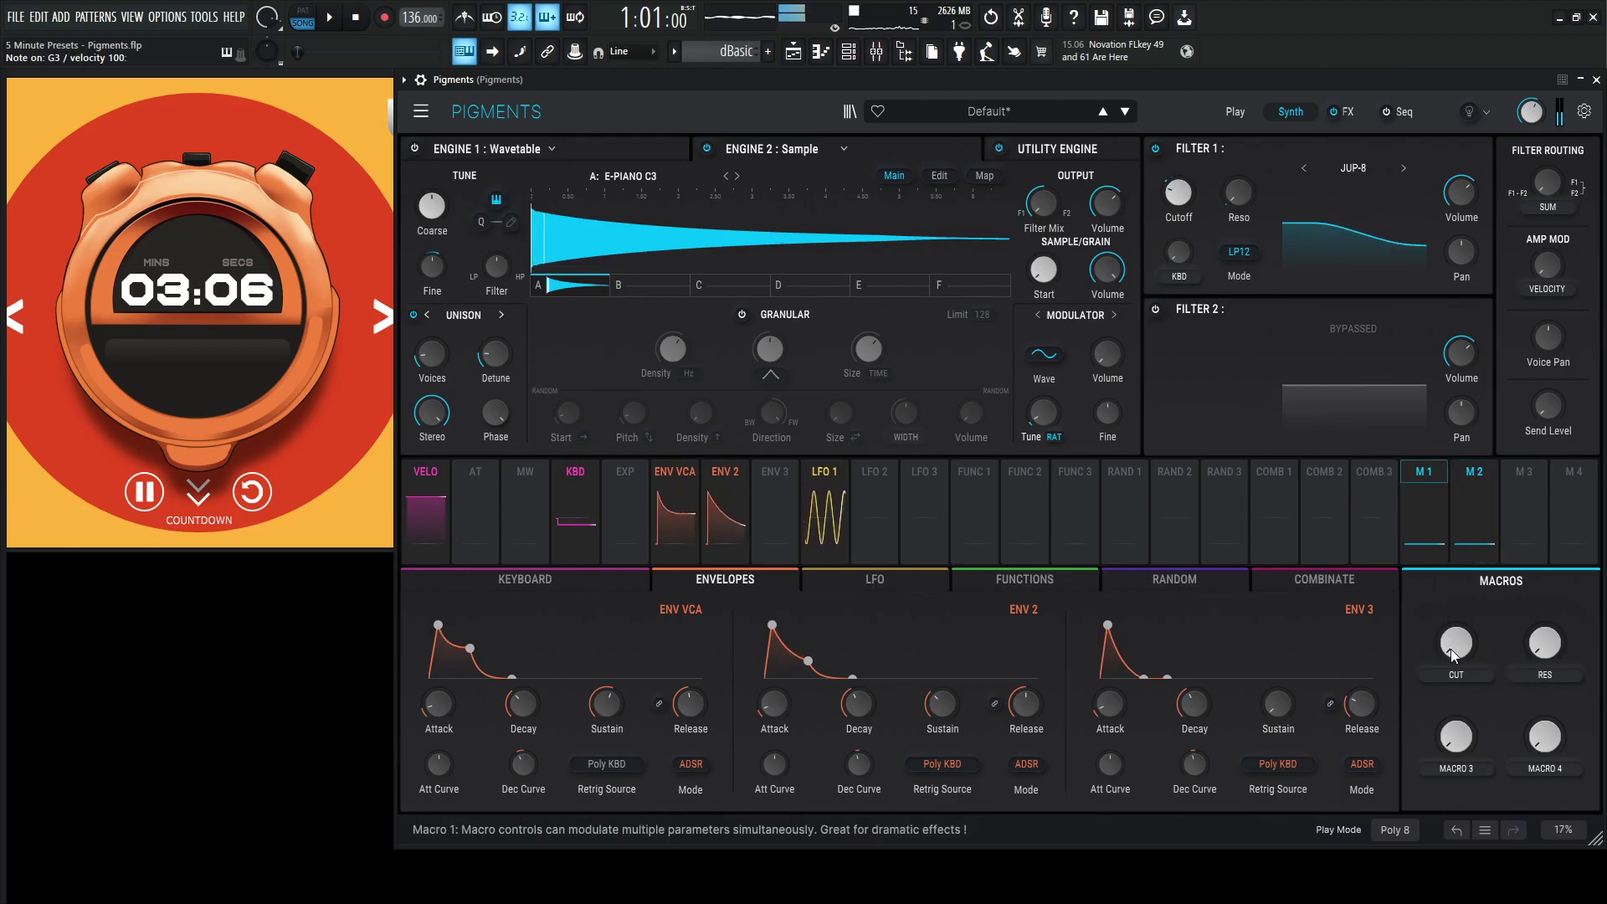
left_click_drag(1450, 649, 1450, 586)
left_click_drag(1449, 651, 1472, 645)
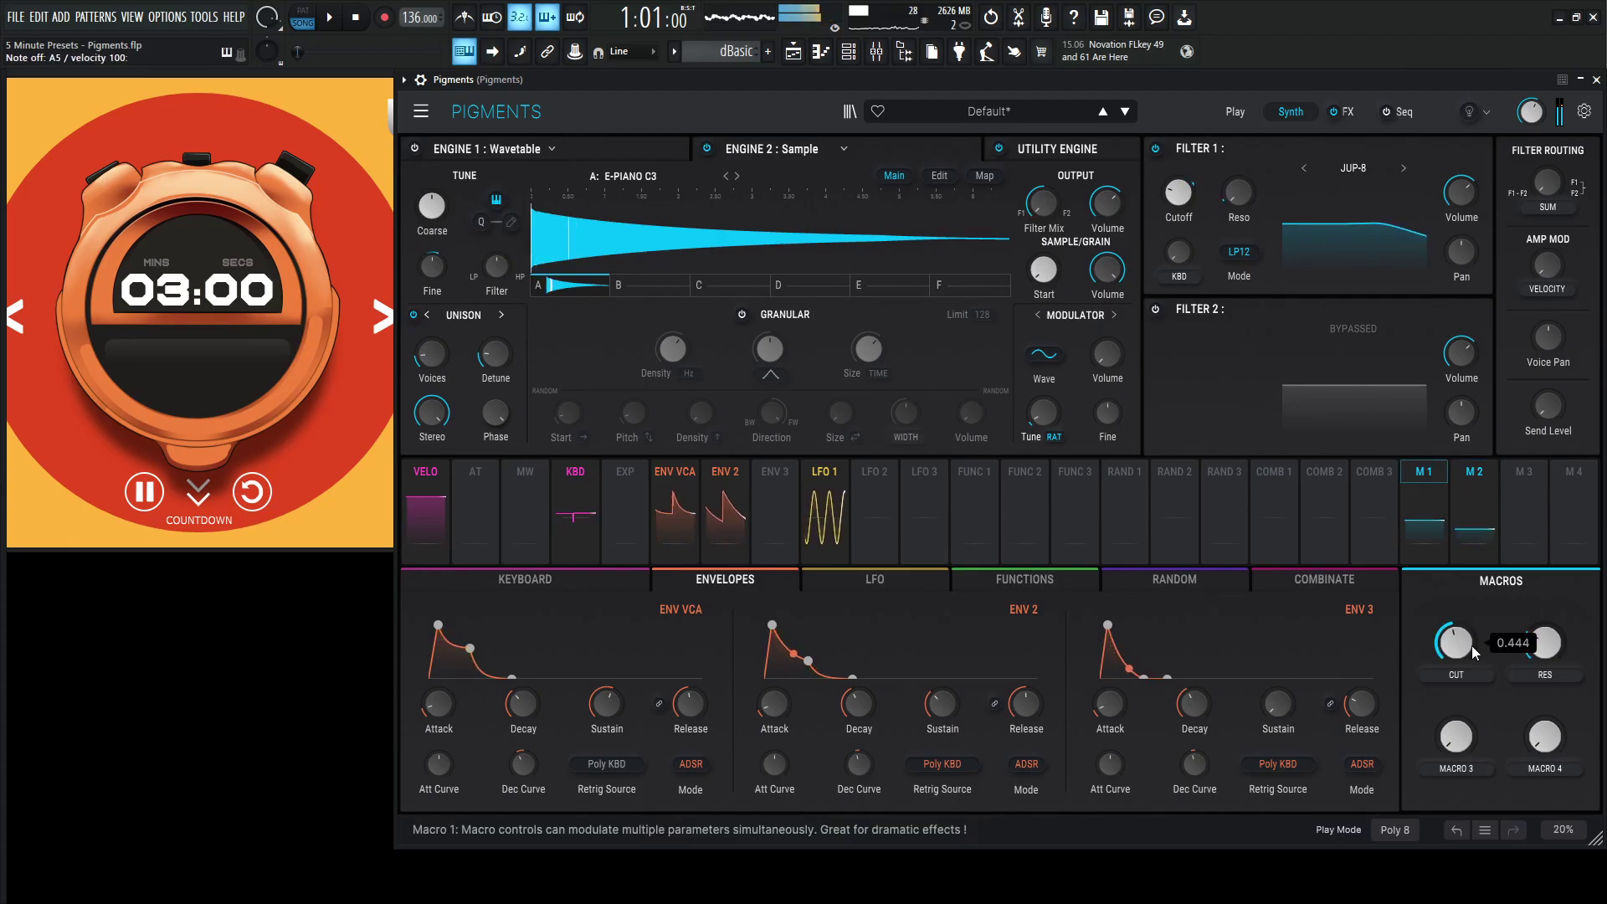
- Change Filter 1's type to Mini and raise the Res macro to about 0.47
left_click(1338, 169)
left_click(1547, 451)
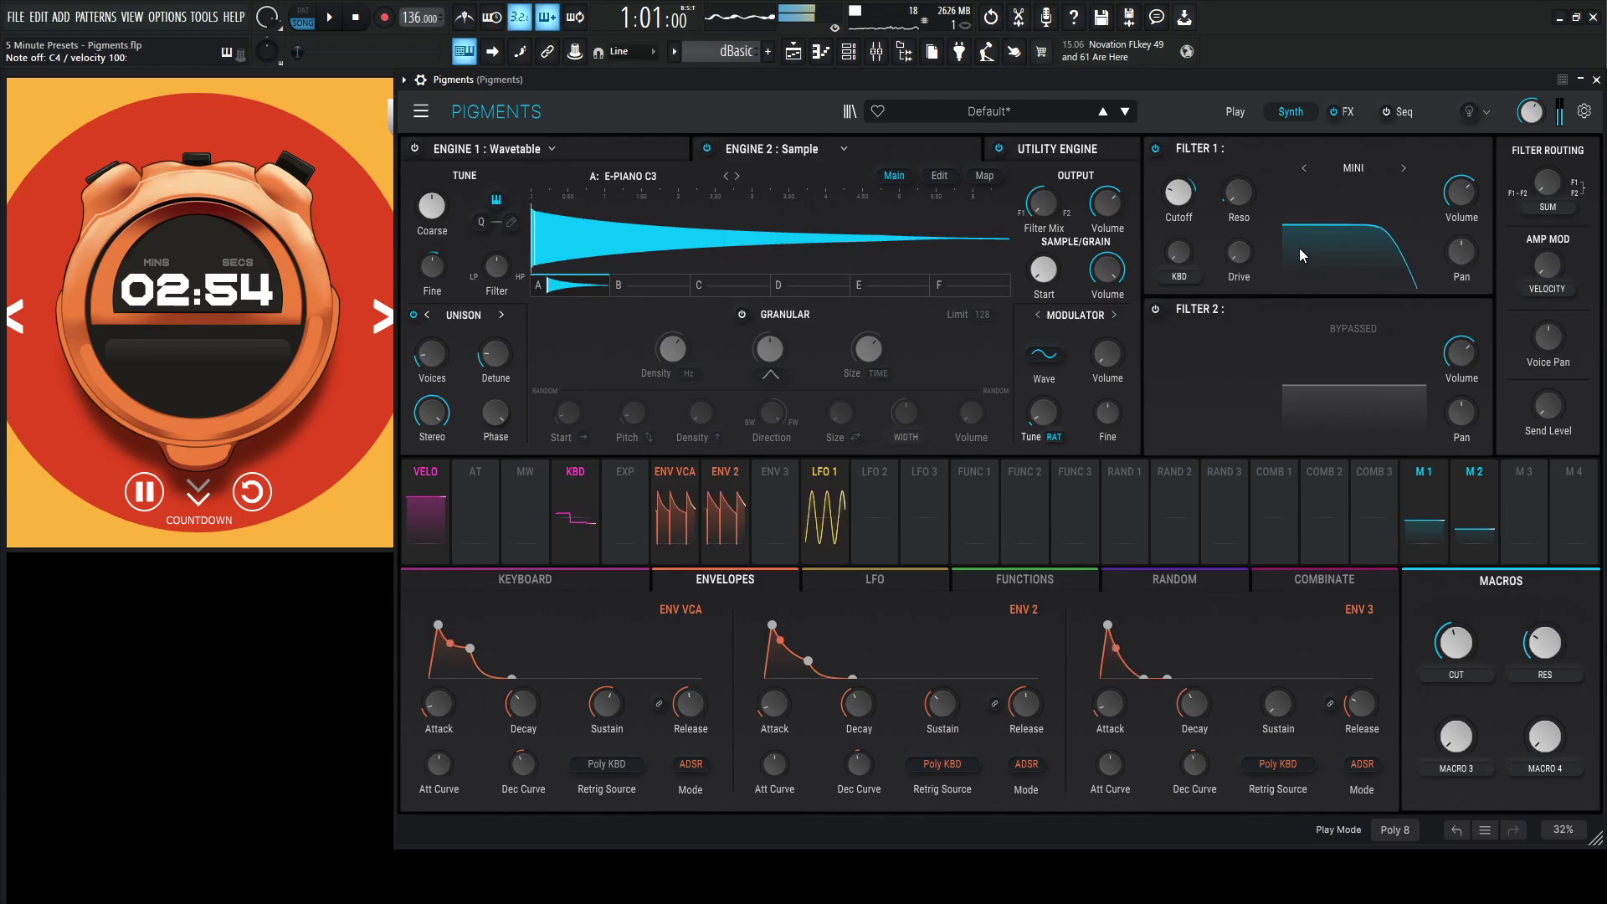
left_click_drag(1544, 642, 1544, 626)
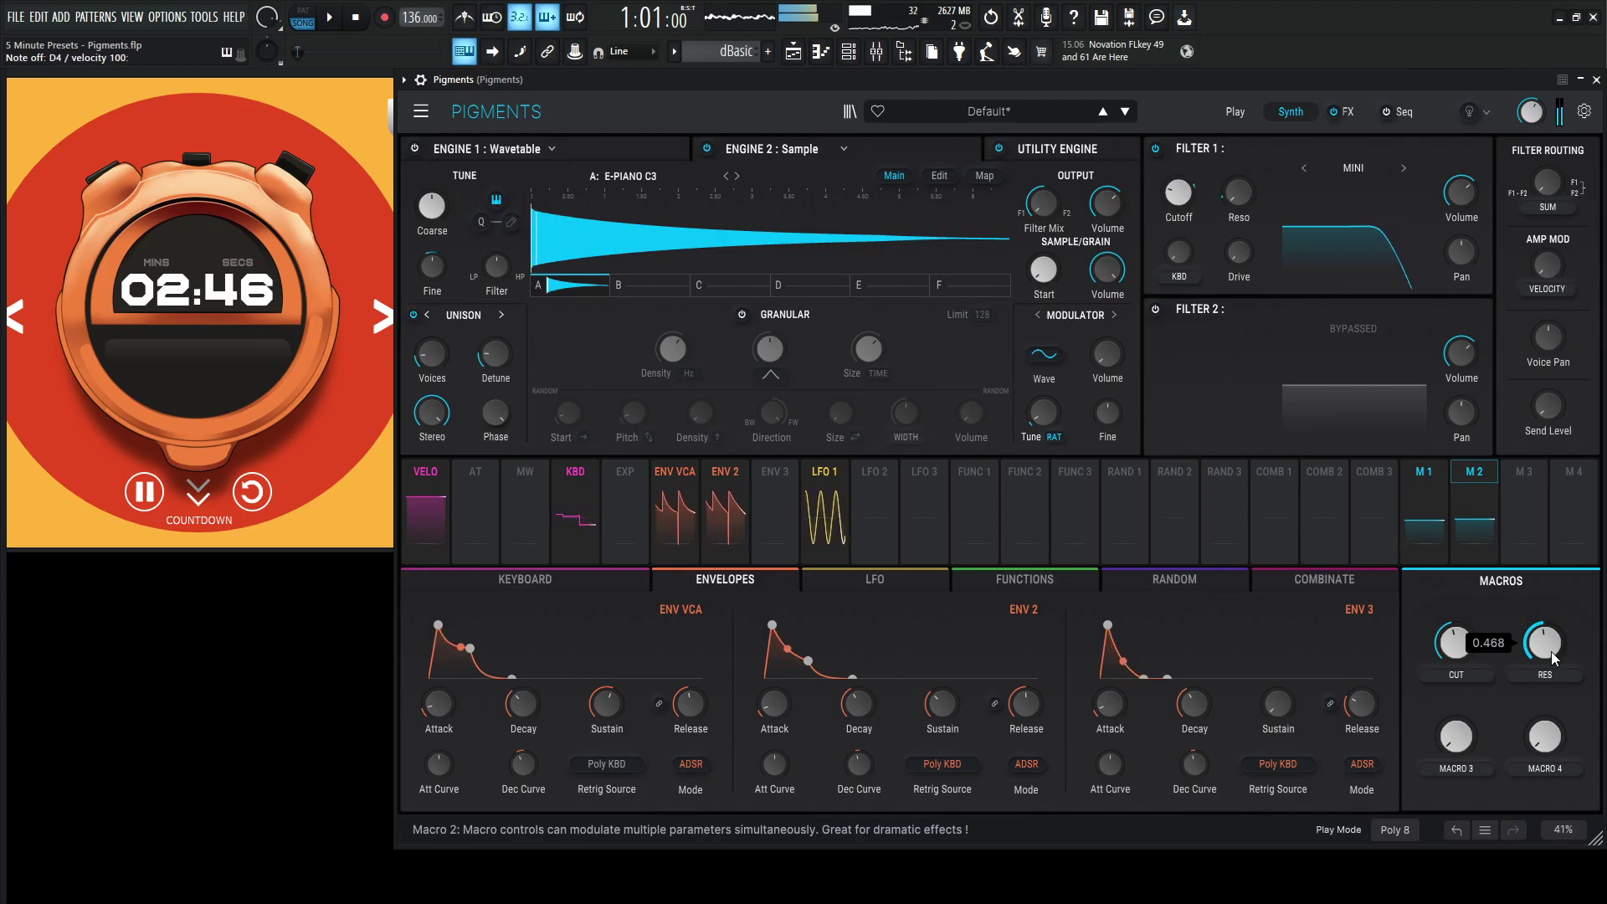
- Turn on the Utility Engine's oscillator with Direct Out routing and assign Macro 3 to its output level
left_click(1062, 144)
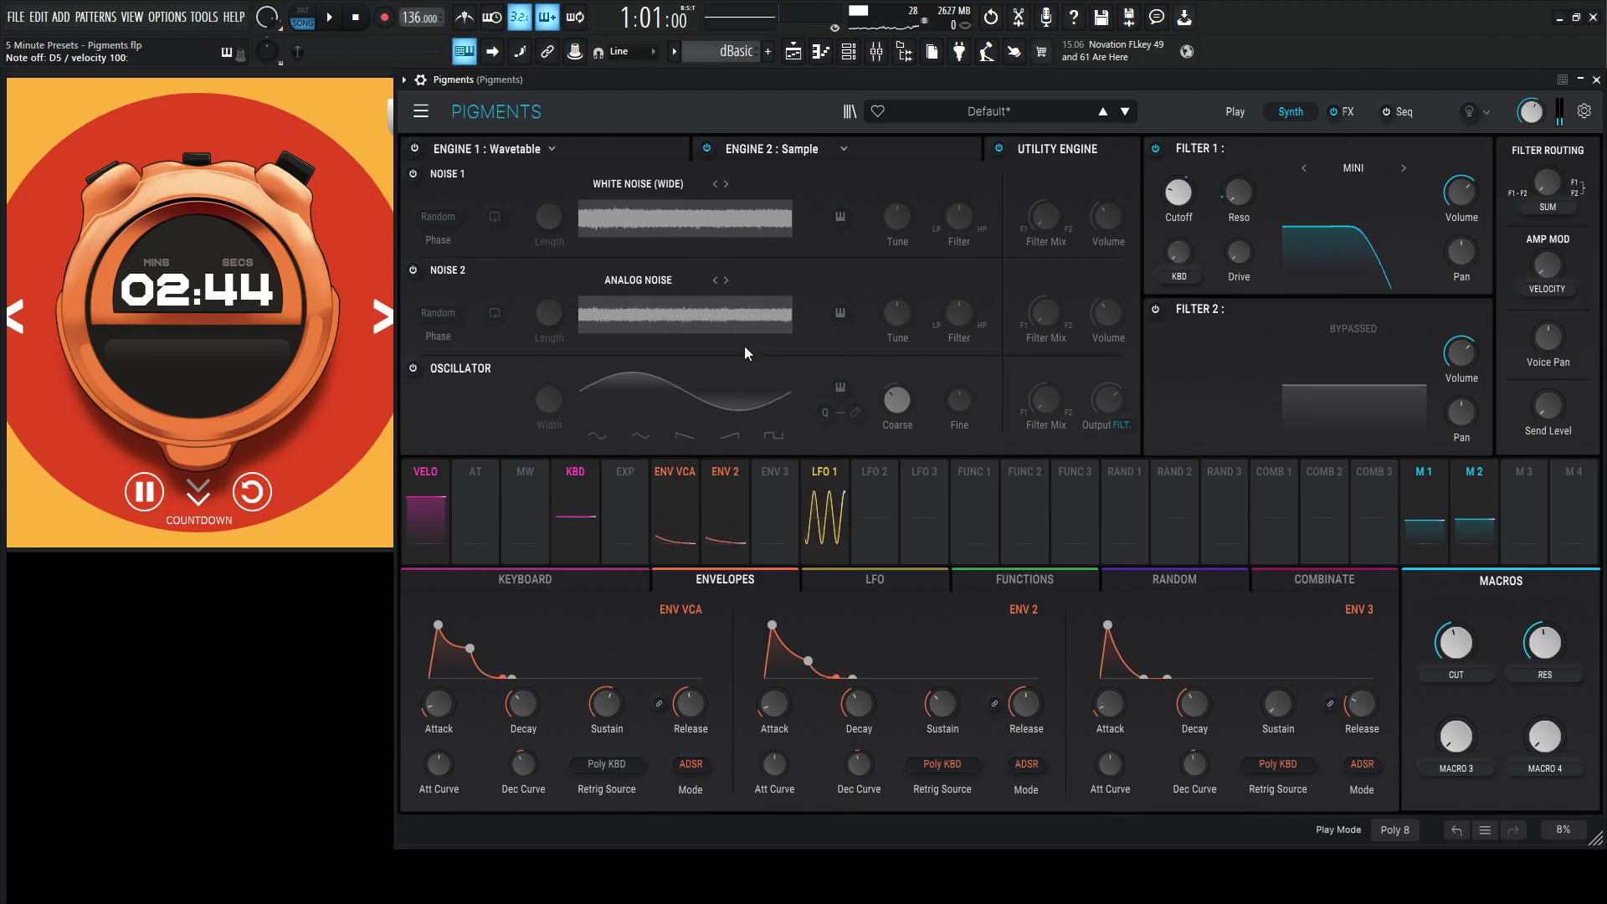
left_click(413, 369)
left_click(1121, 426)
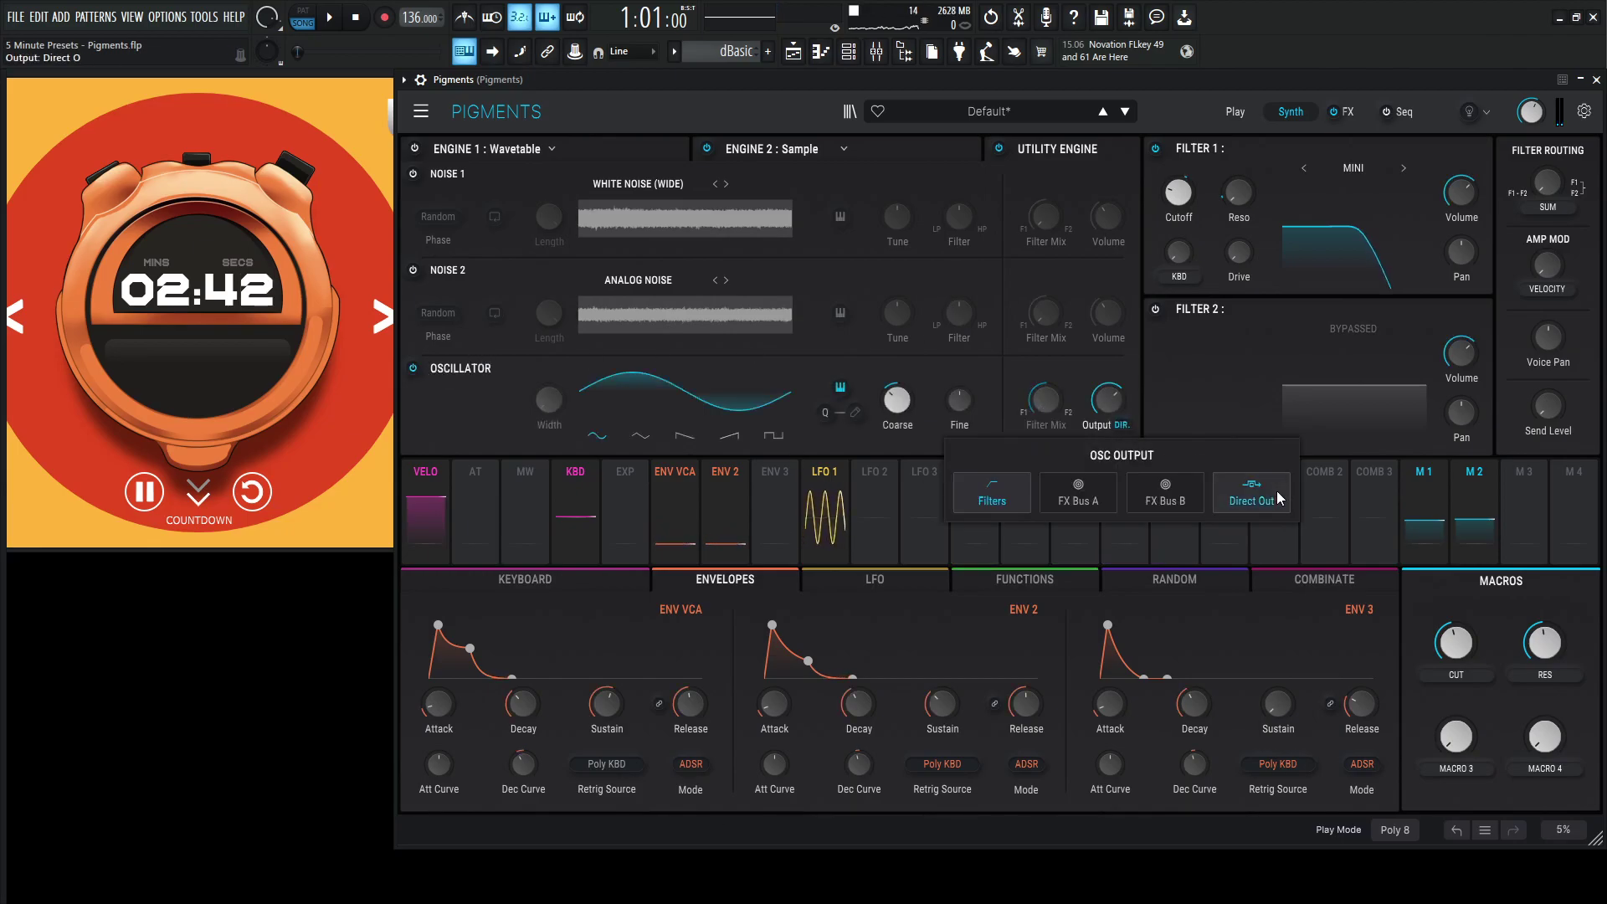
left_click(1277, 490)
left_click_drag(1525, 540, 1108, 402)
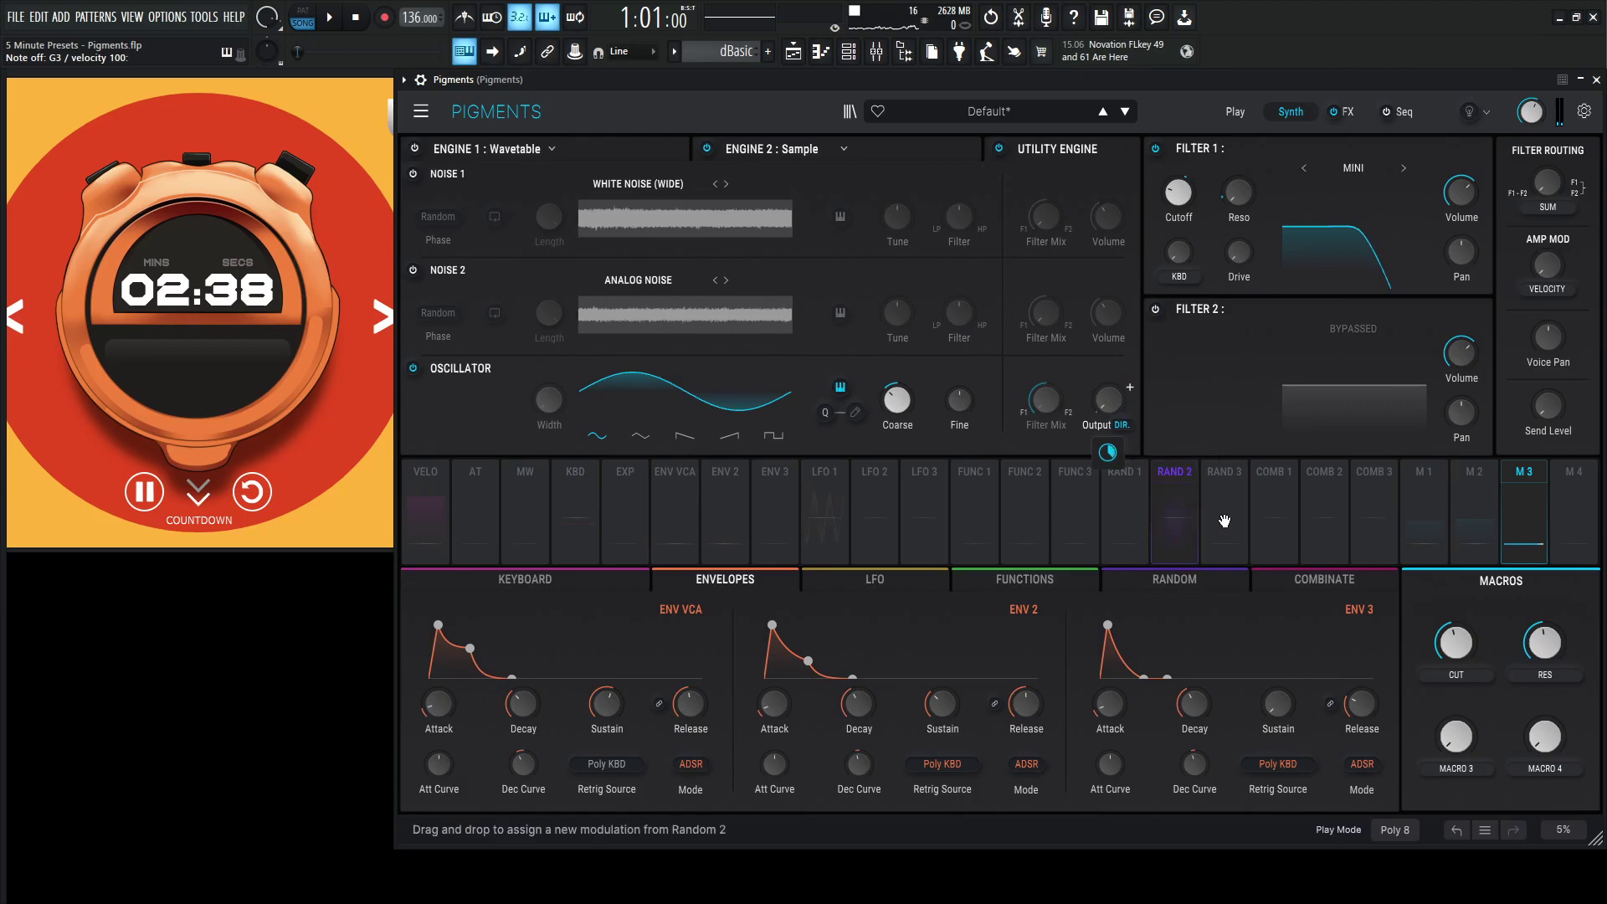
- Name Macro 3 Sub and raise it to around halfway
left_click(1471, 764)
type("sub")
key("Return")
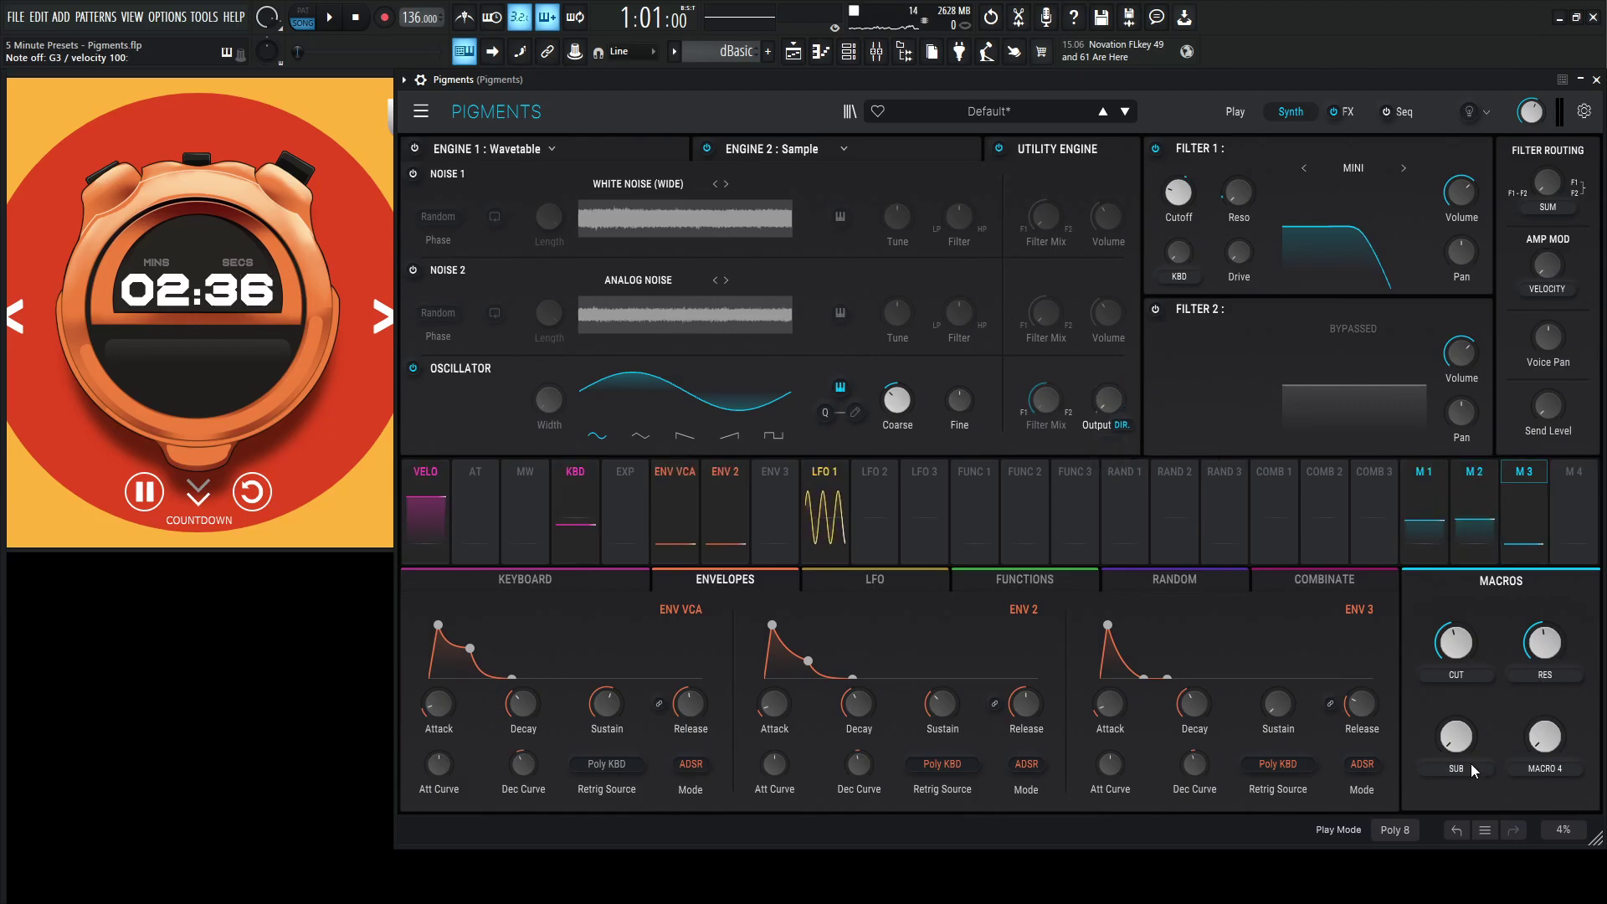
left_click_drag(1462, 741, 1462, 644)
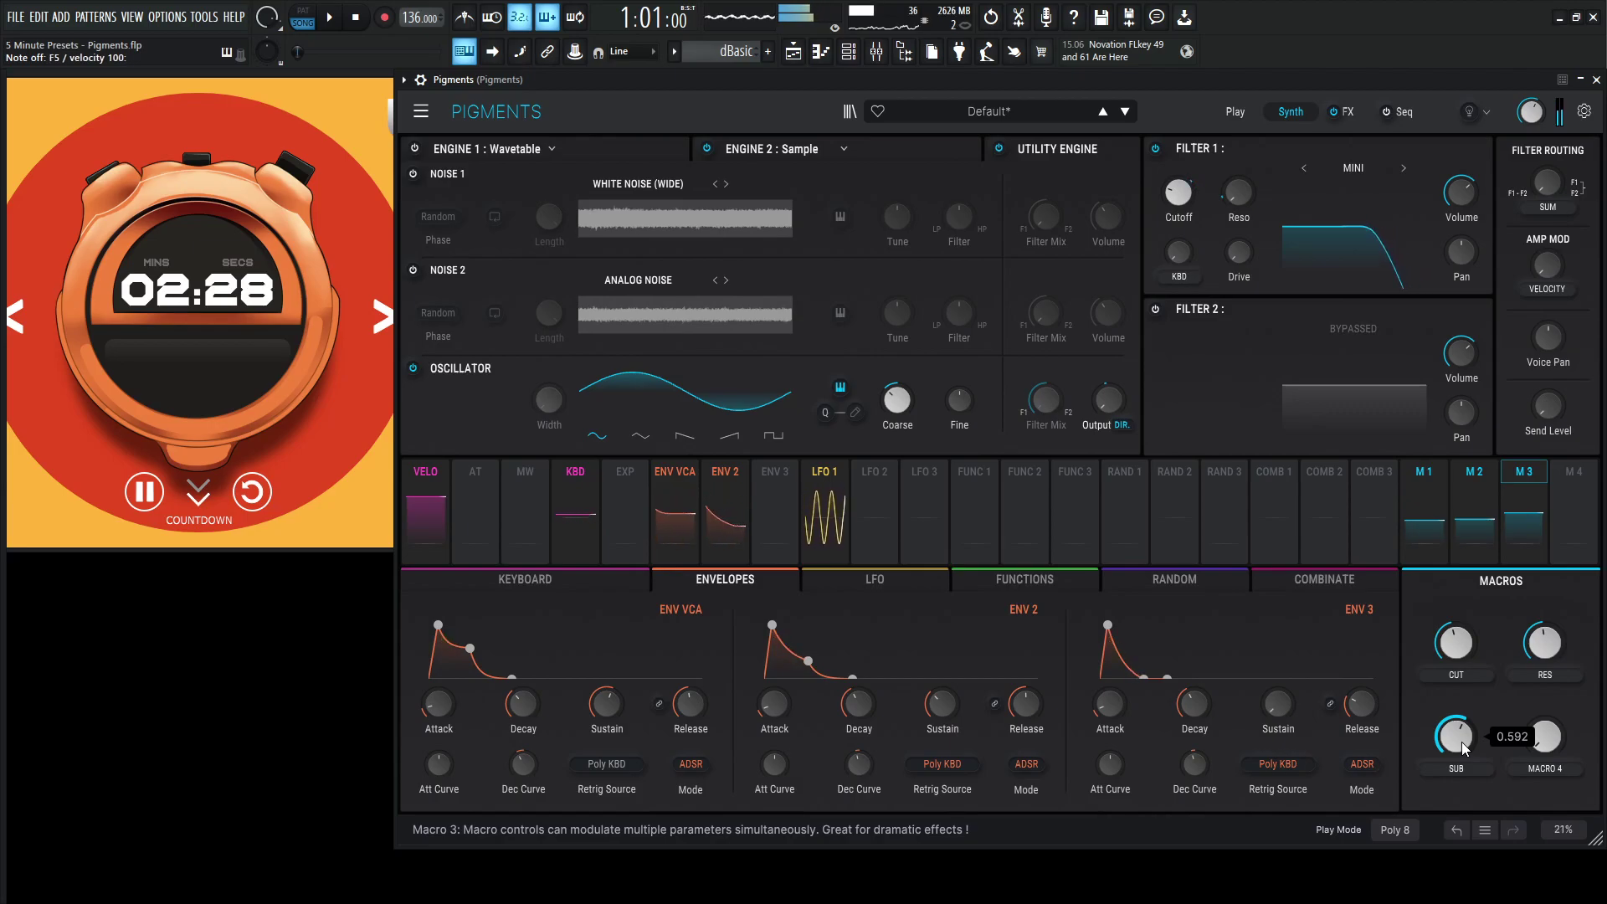
- Load Chorus JUN-6 in FX A's second and third slots, with the first chorus at 33.6° phase and 20% Dry/Wet, and lower the other's Dry/Wet
left_click(1348, 111)
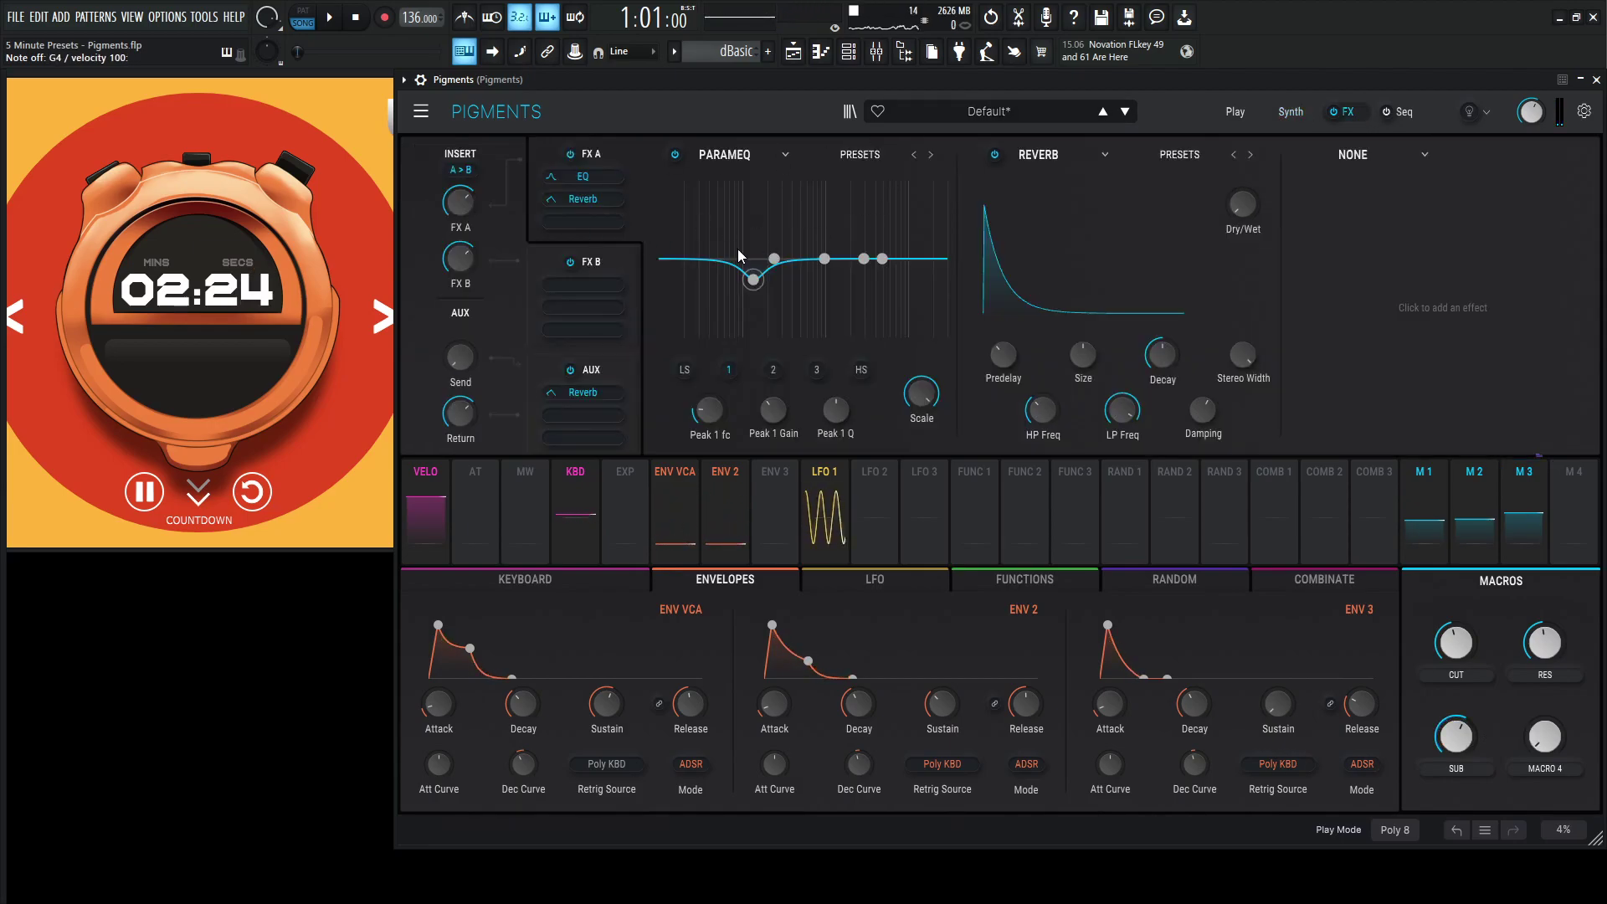
left_click(1042, 157)
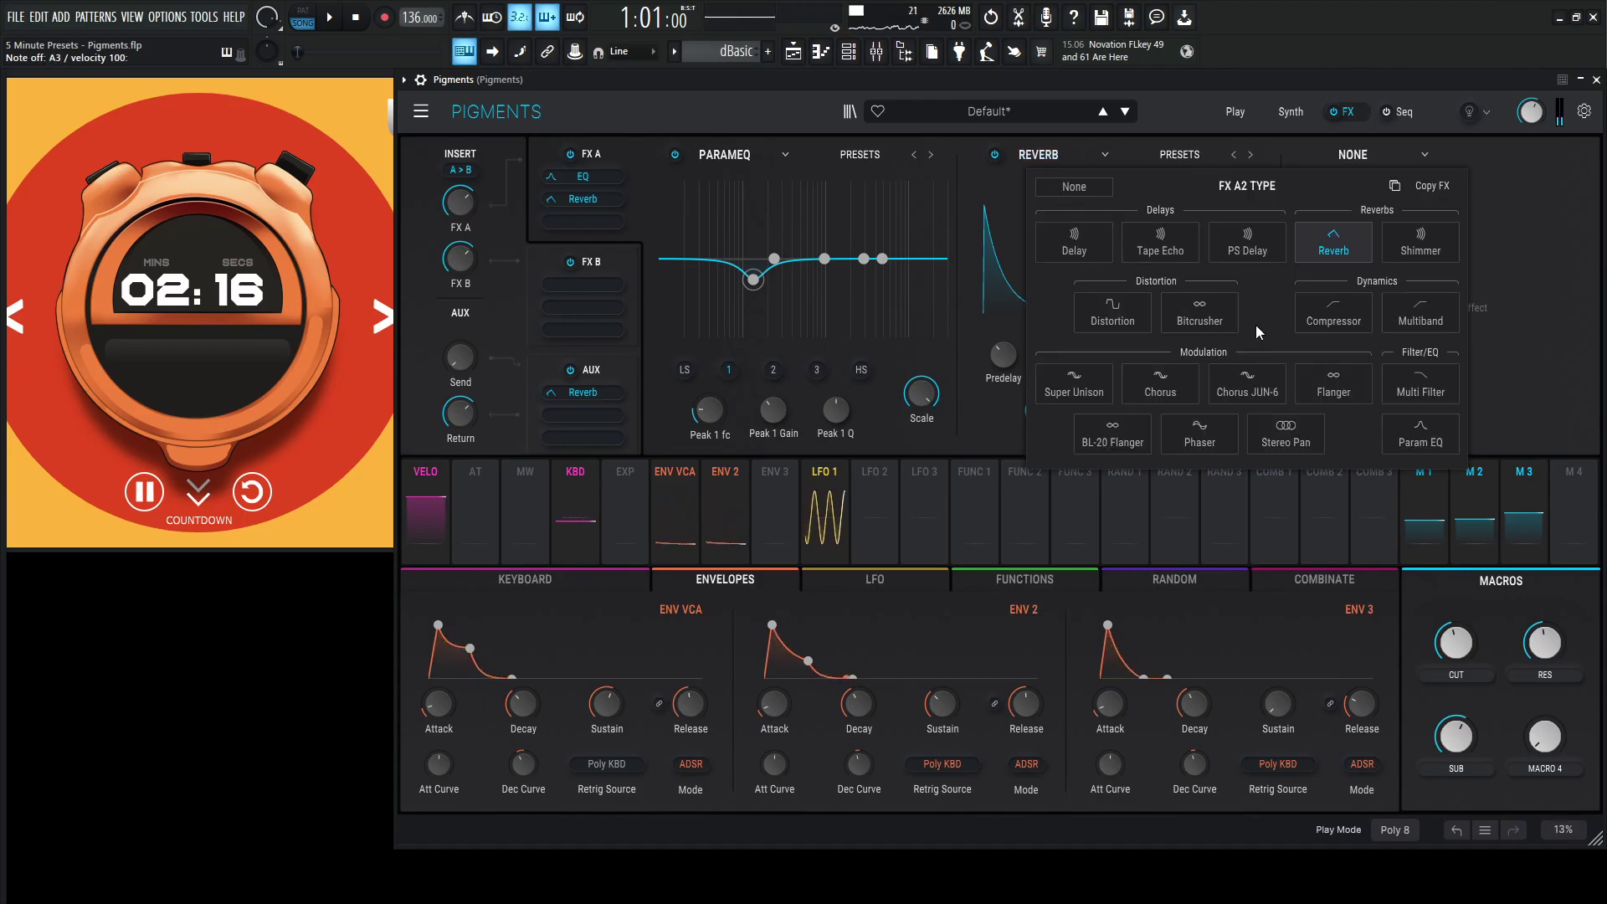
left_click(1239, 386)
left_click(1373, 156)
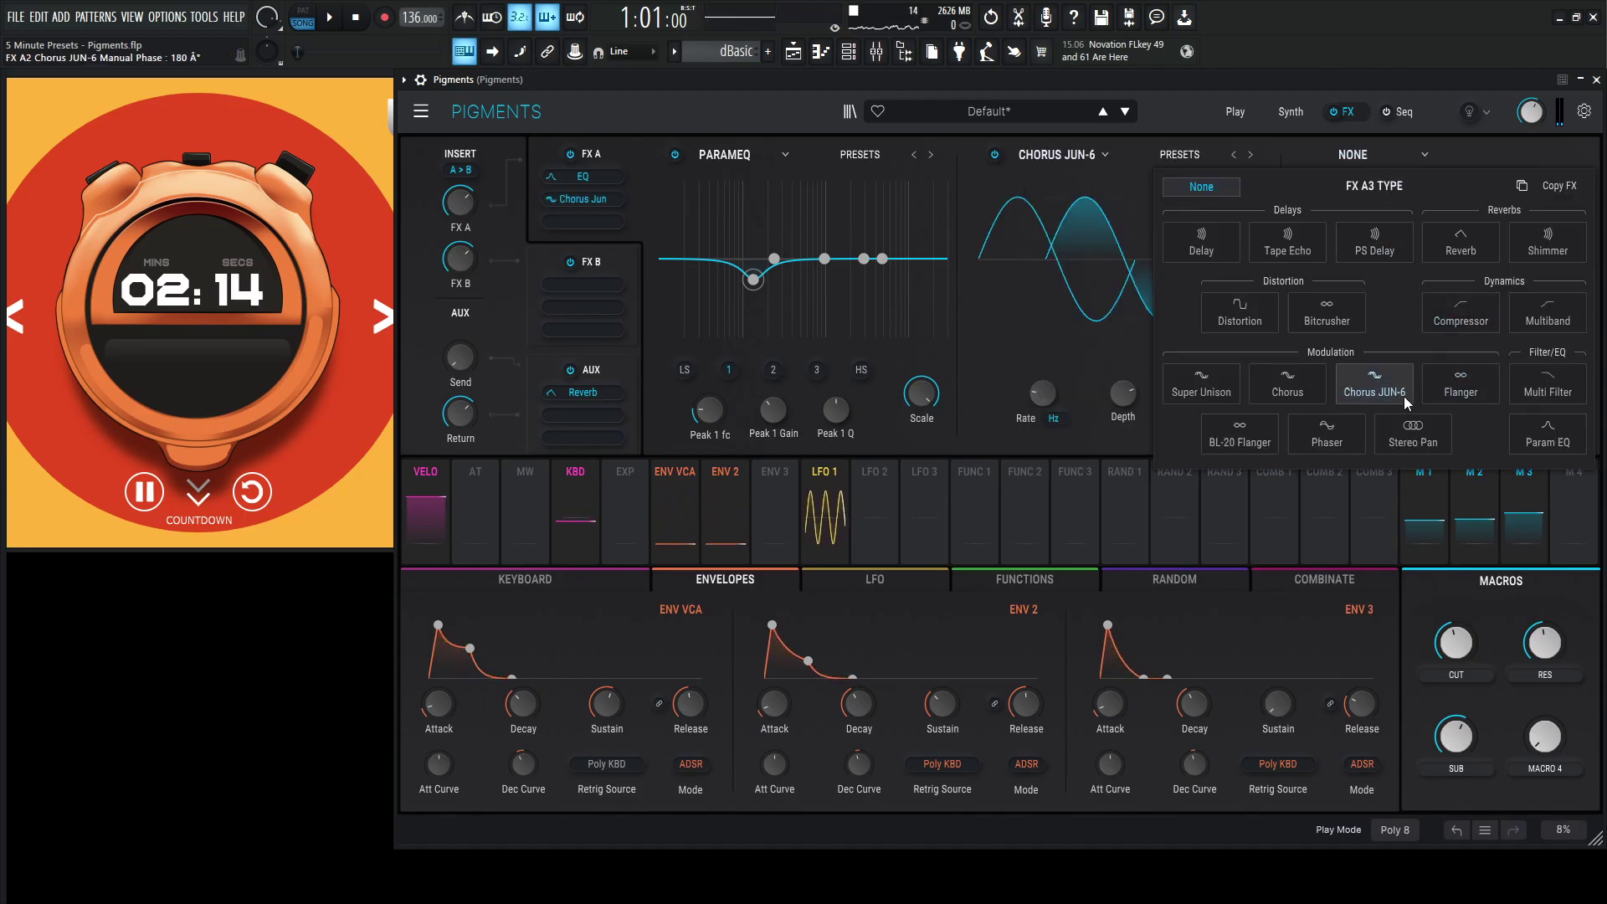
left_click(1273, 134)
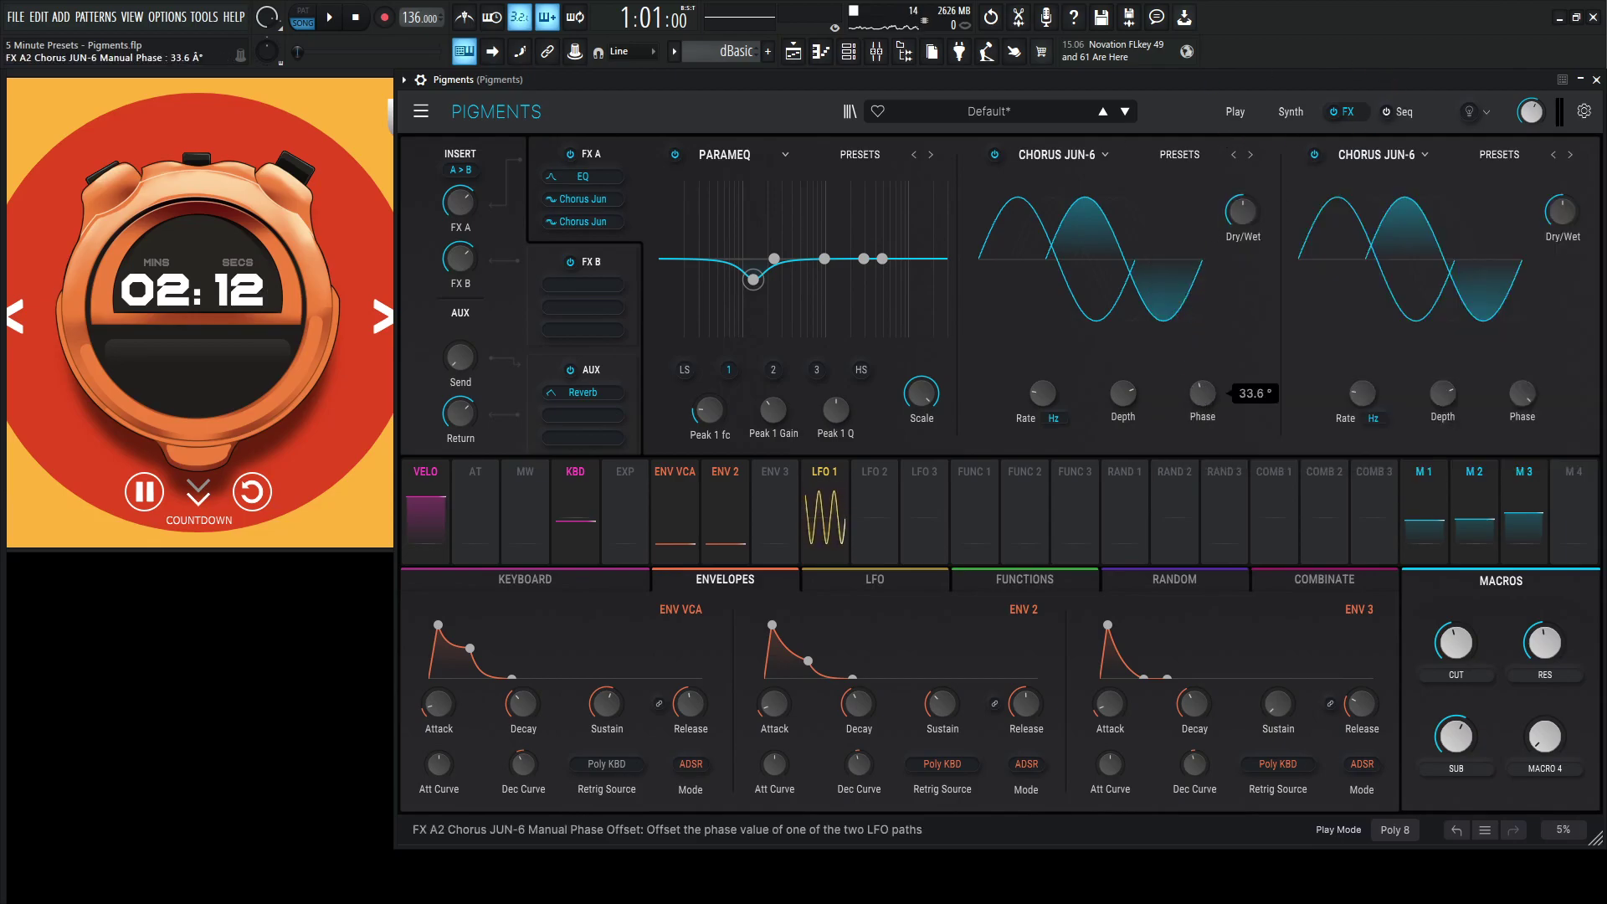
left_click_drag(1238, 221, 1238, 299)
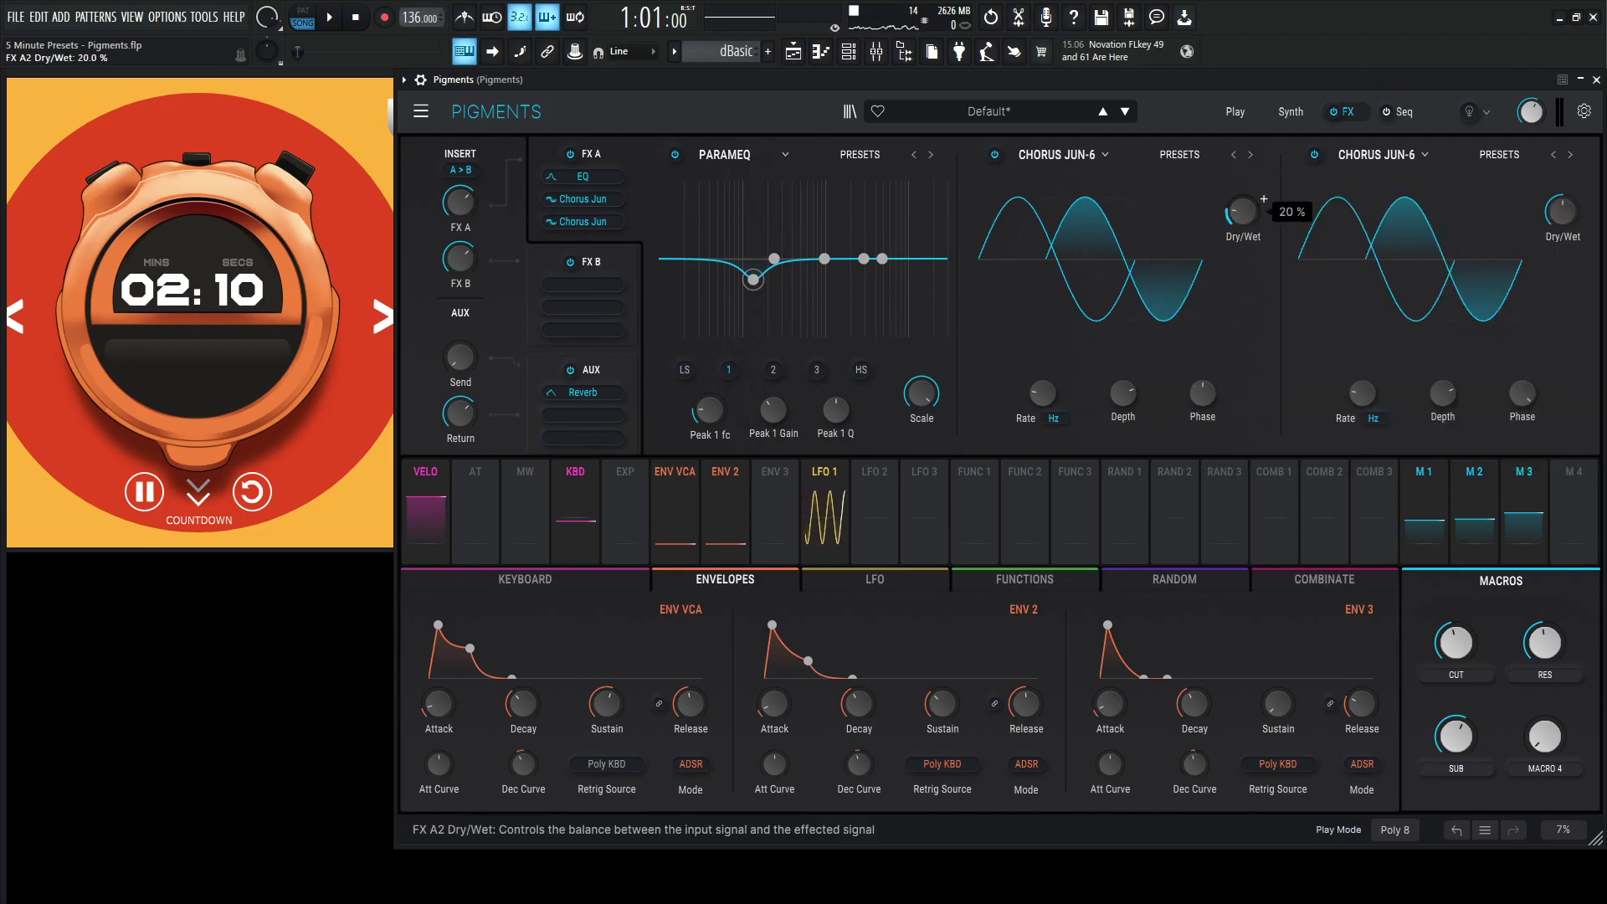
left_click_drag(1557, 220, 1558, 270)
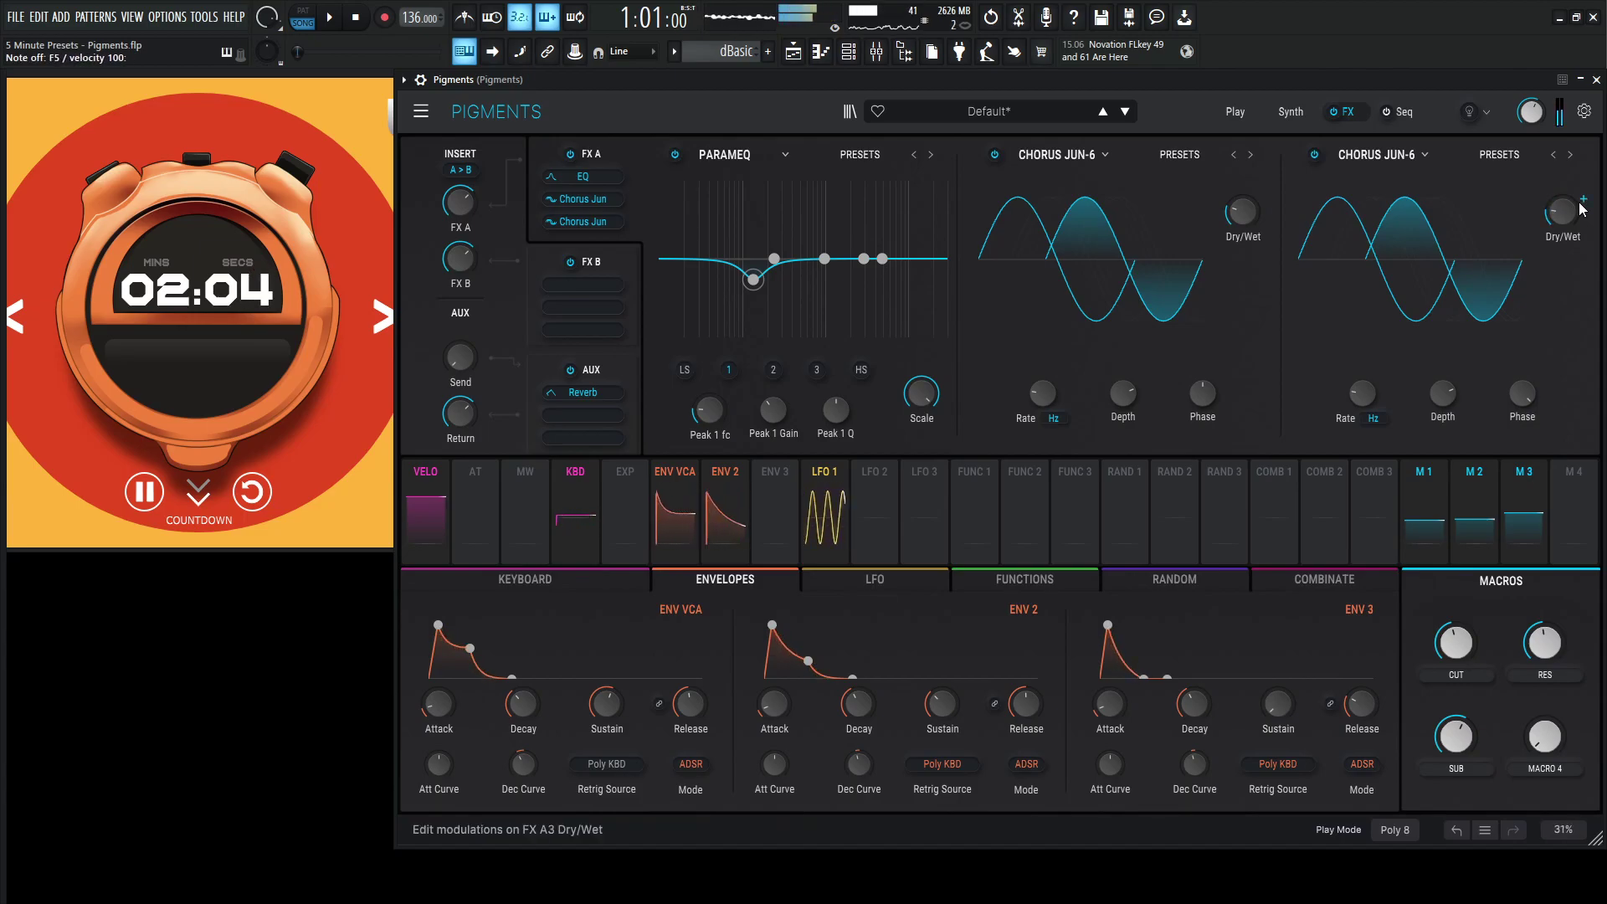
- Raise Macro 4 to 1.00 and name it FX
left_click_drag(1537, 745, 1537, 586)
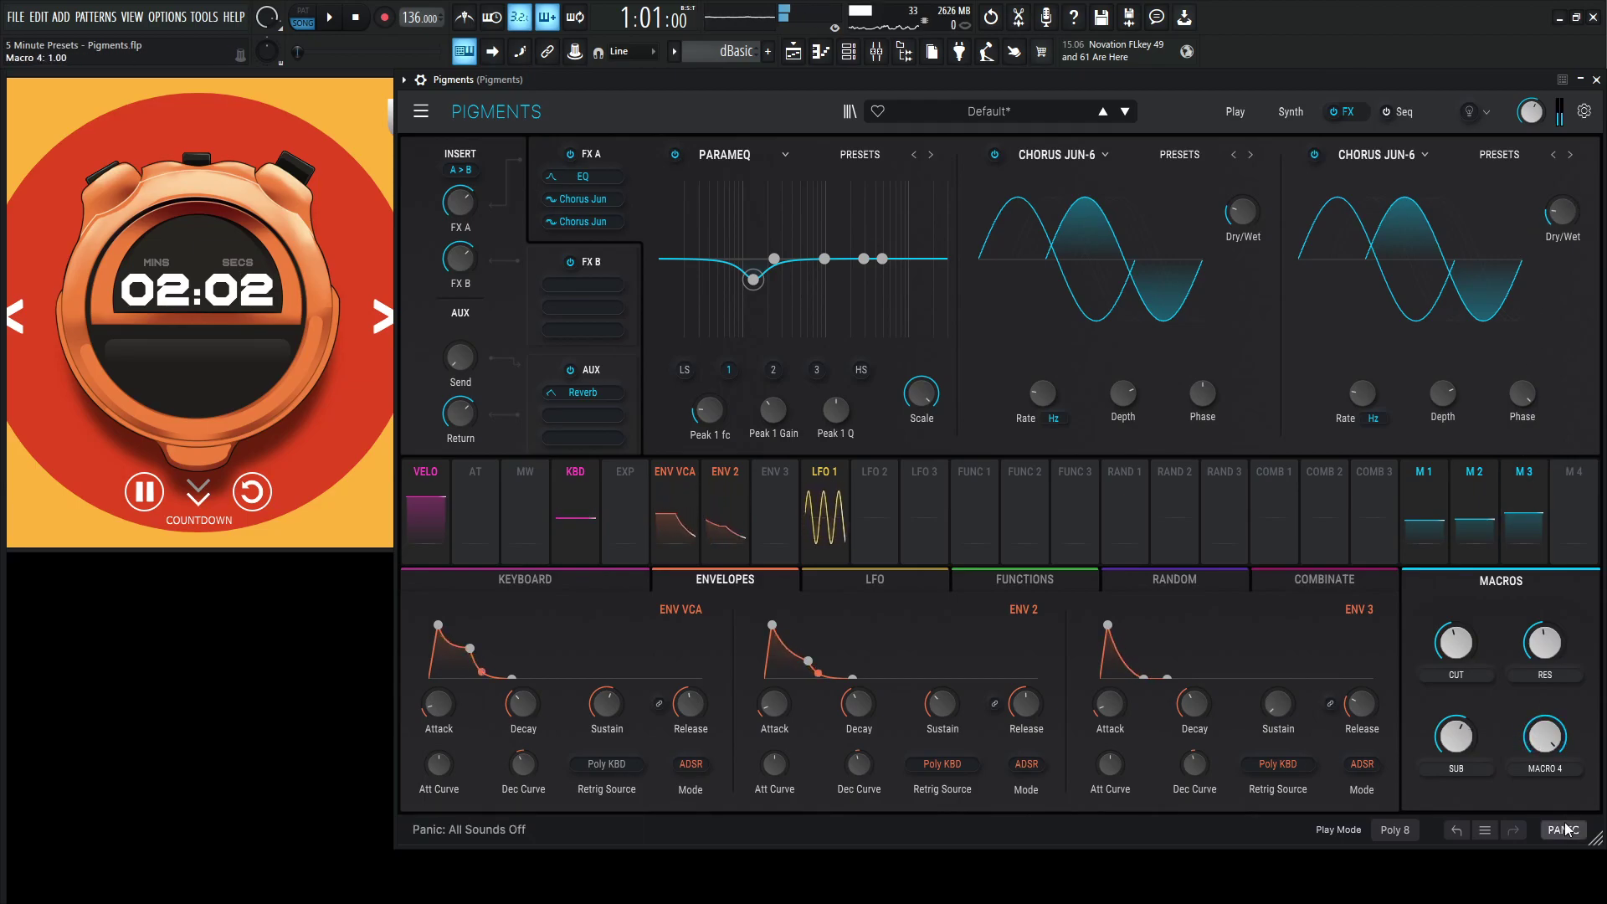
left_click(1555, 771)
type("fx")
key("Return")
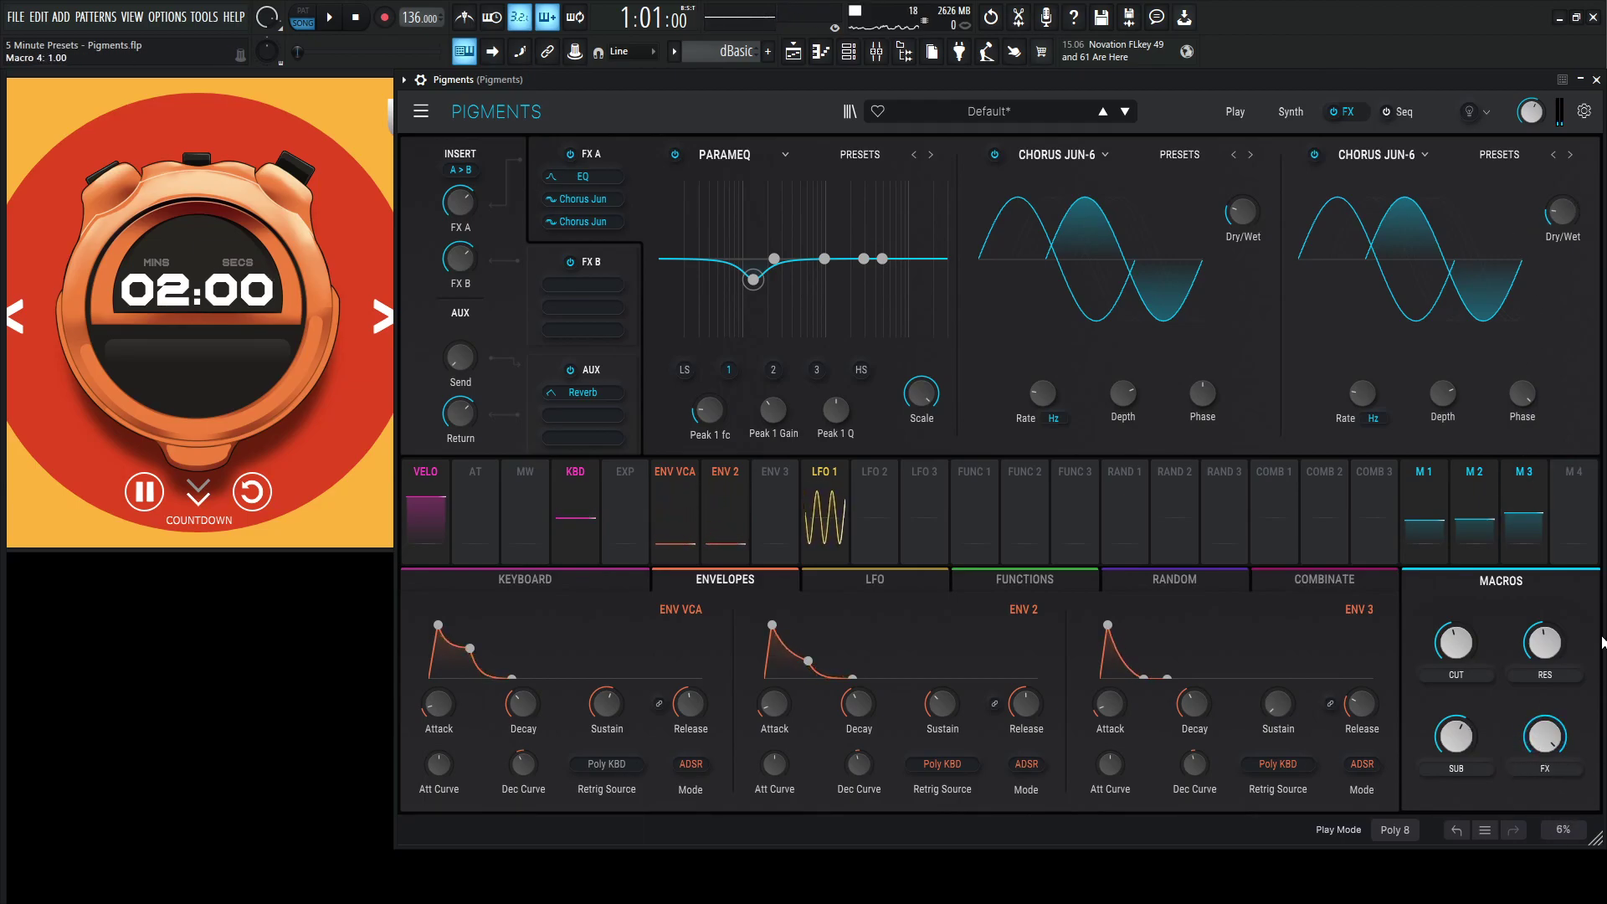
- Assign Macro 4 to both choruses' Dry/Wet, using an amount of 0.25 on the first, and lower their base Dry/Wet levels
left_click_drag(1562, 502, 1243, 212)
mouse_move(1241, 257)
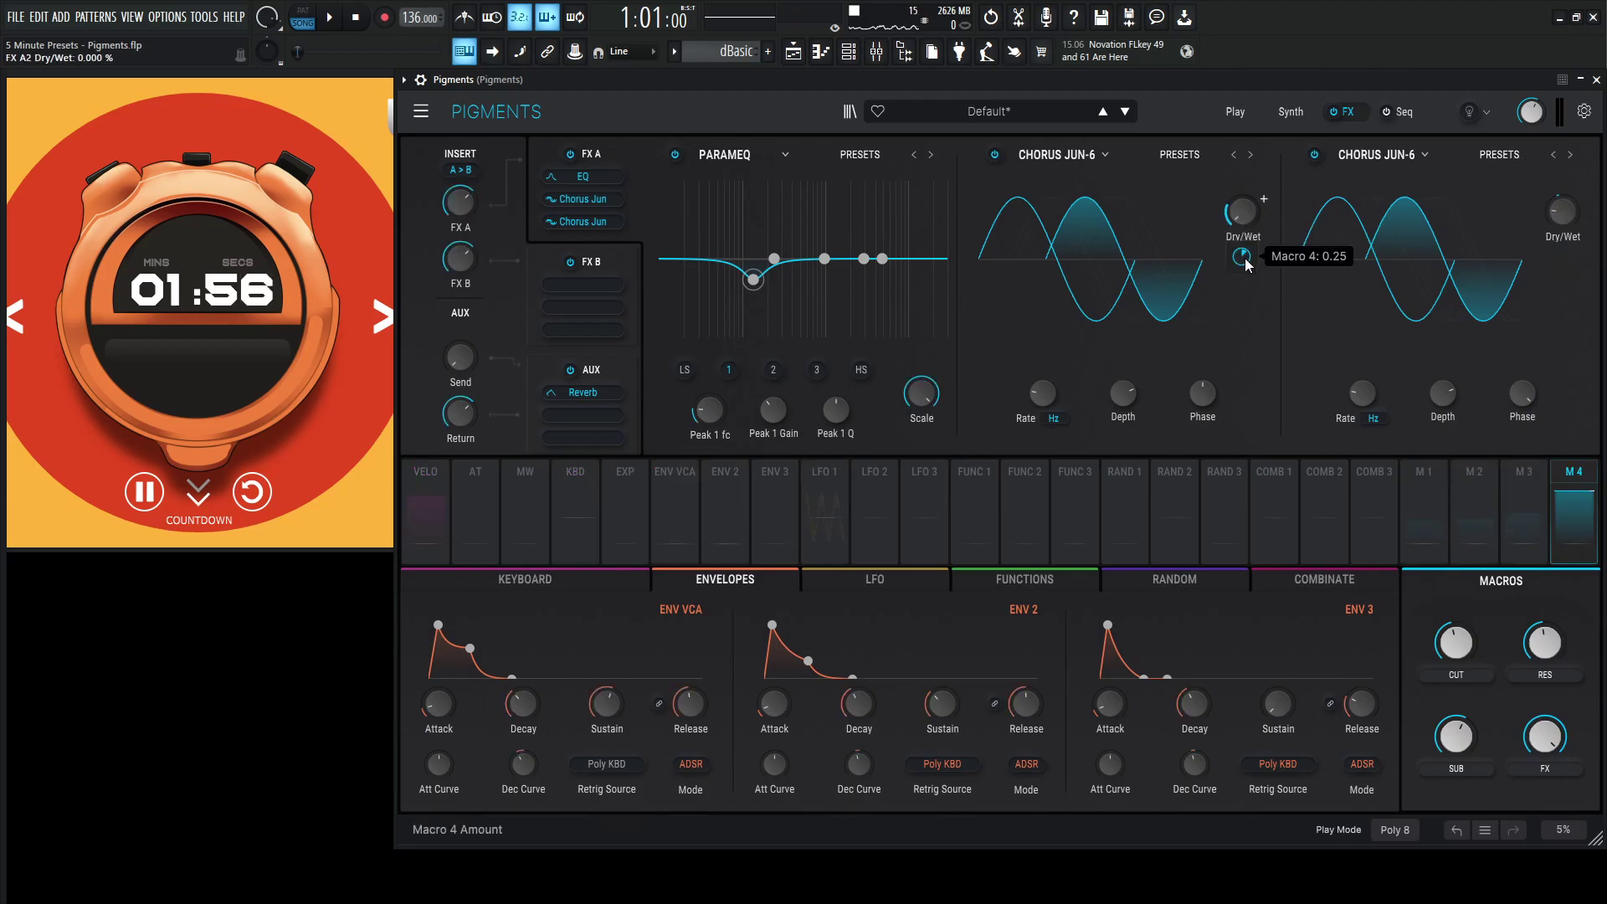
mouse_move(1567, 222)
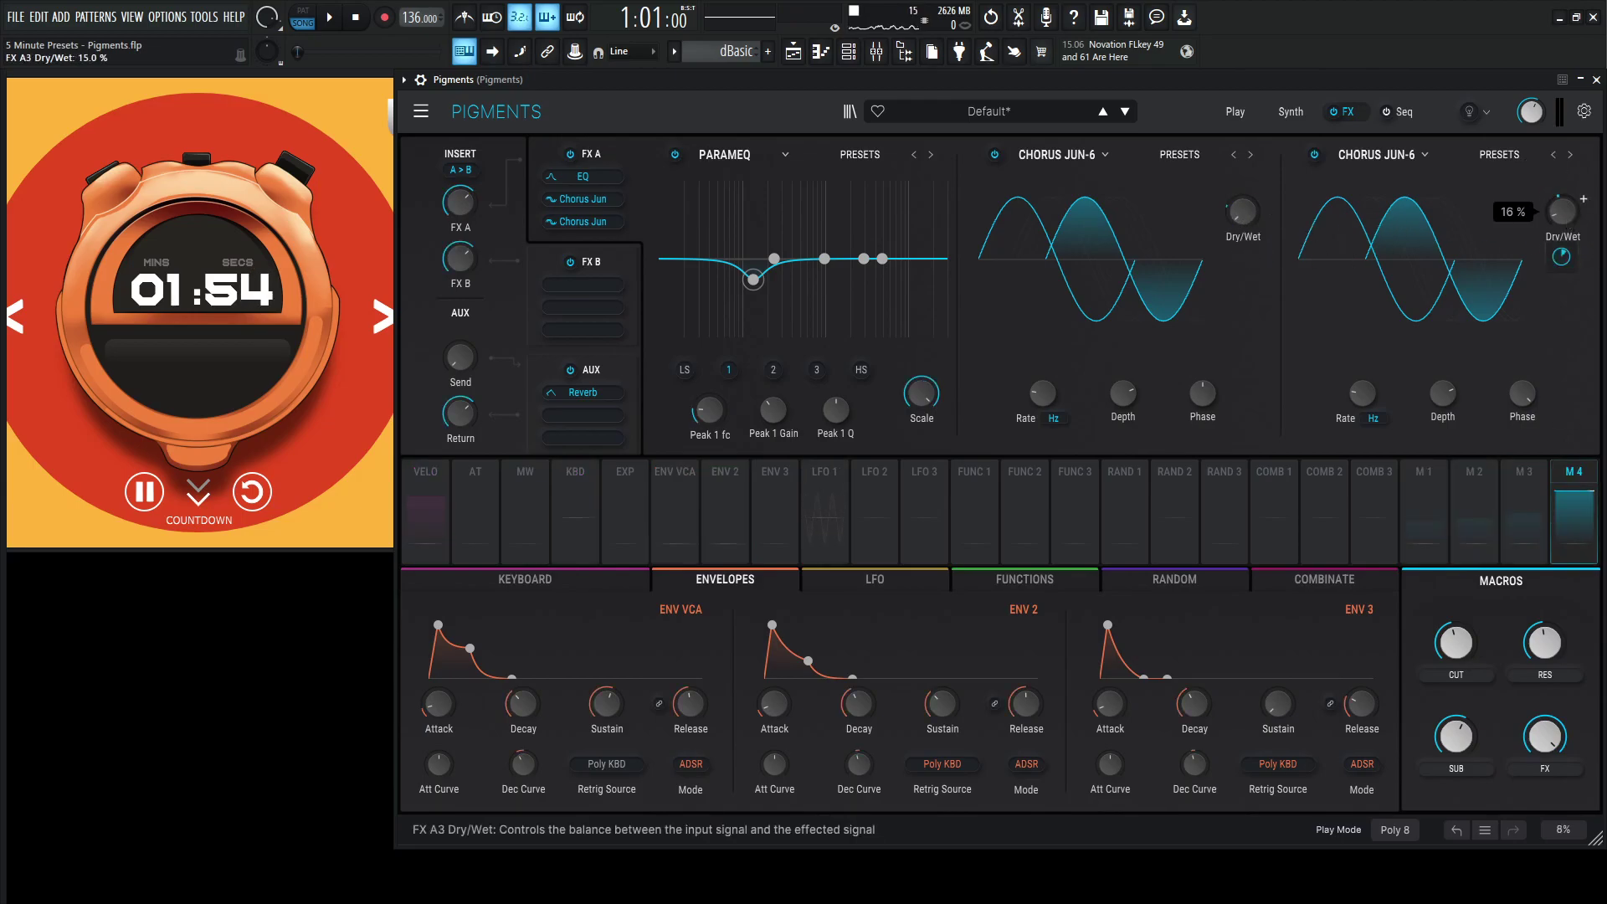
left_click_drag(1562, 212, 1562, 243)
mouse_move(1574, 274)
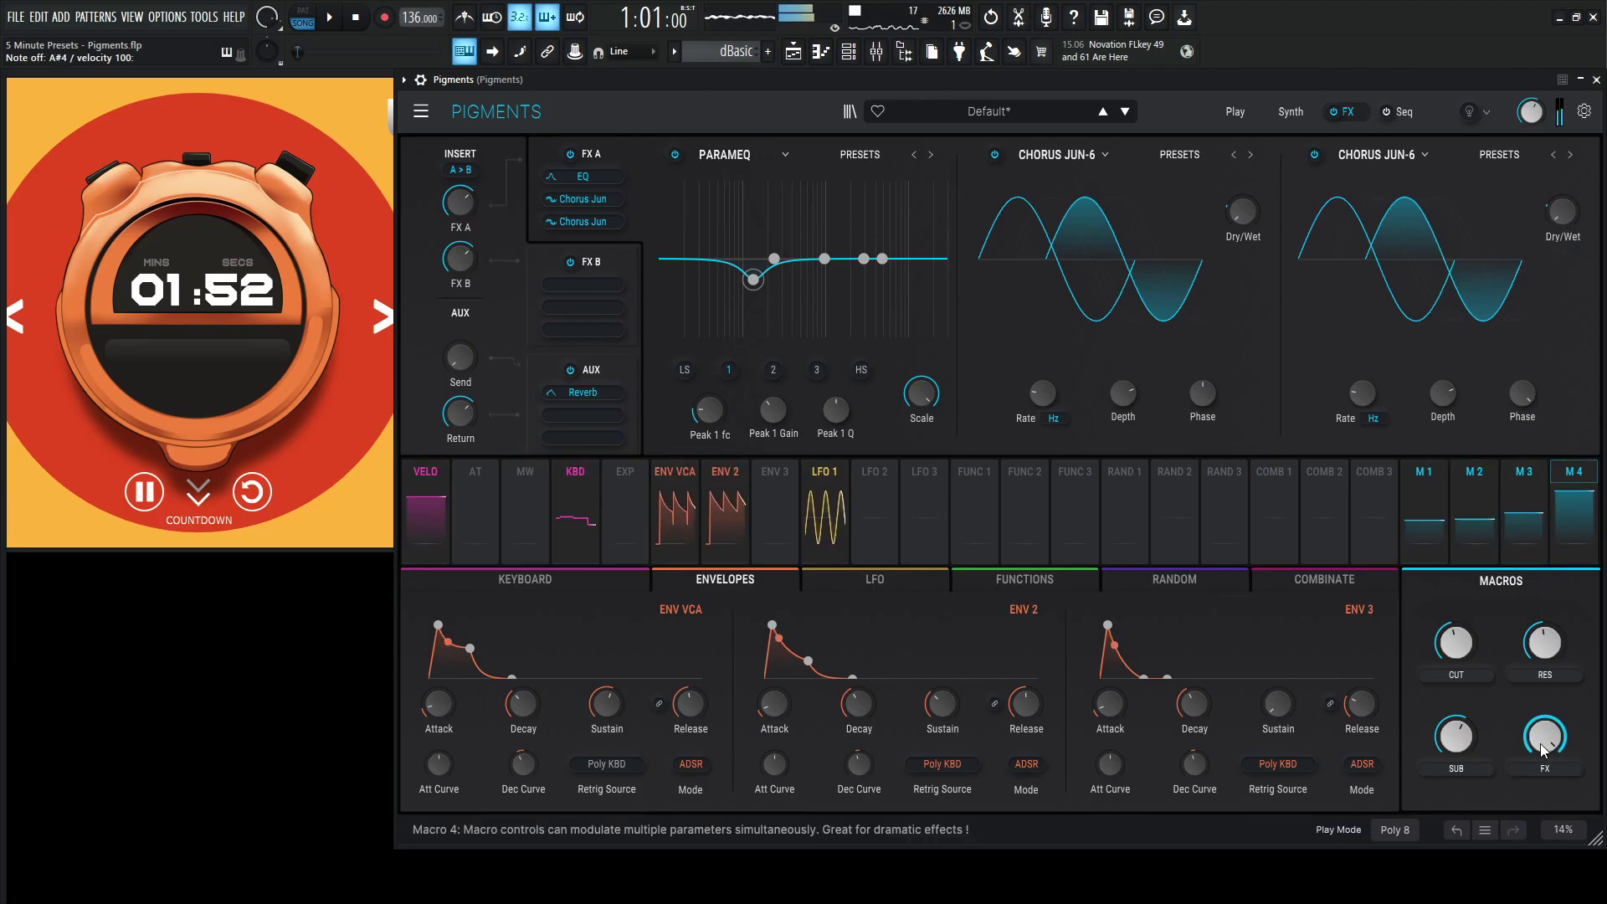
- Add a Delay to the first FX B slot, raising its HP frequency and lowering its LP frequency
left_click(621, 257)
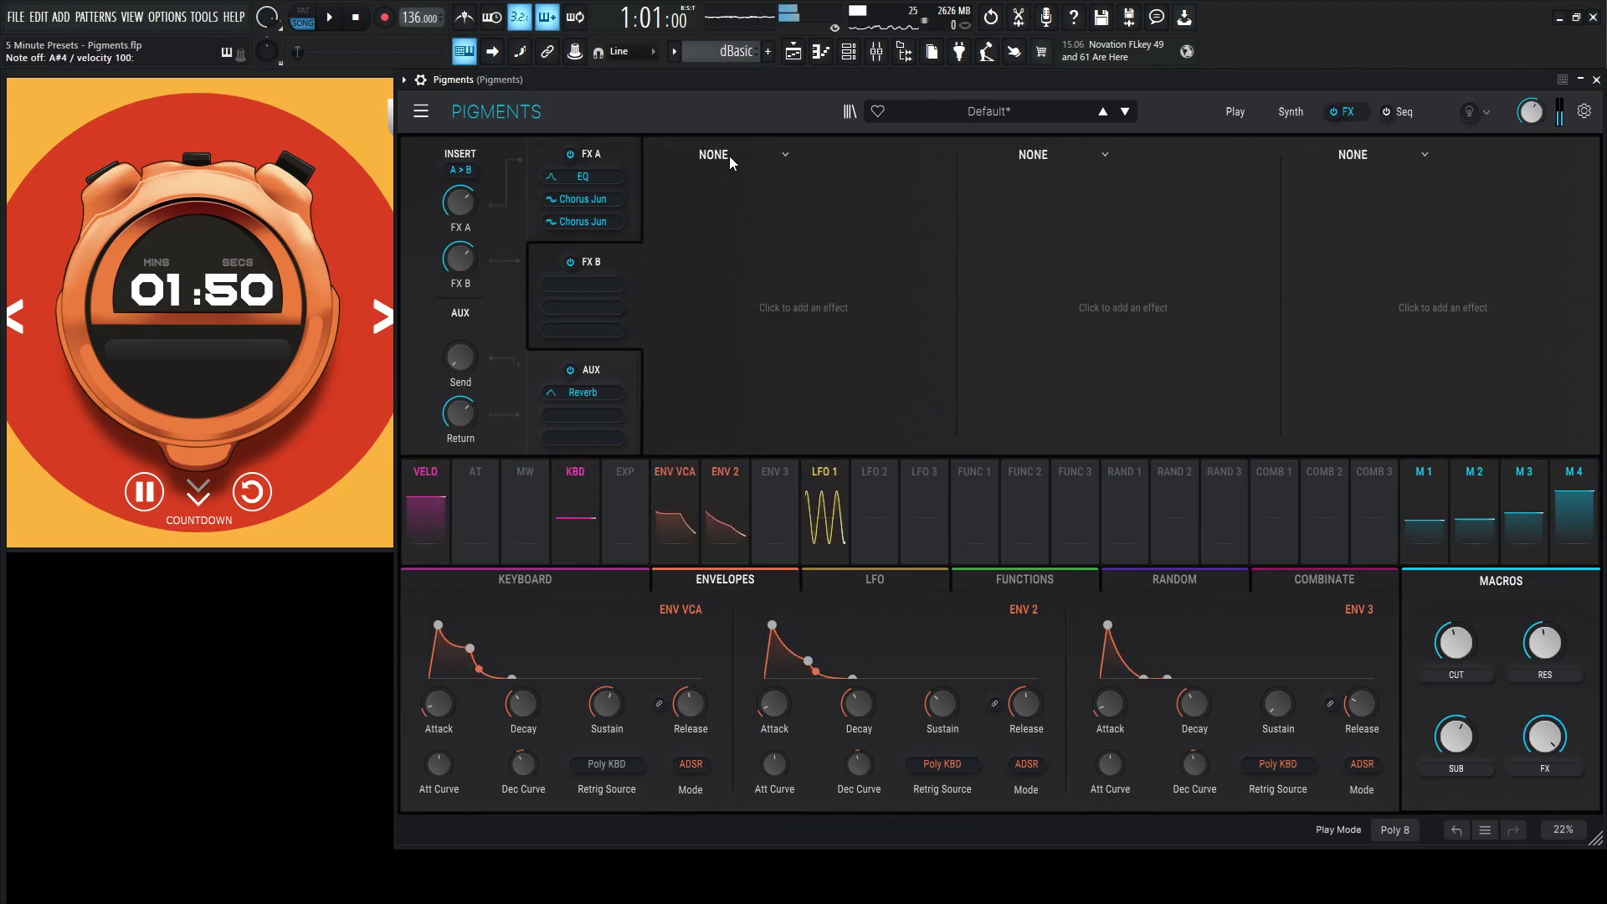
left_click(730, 151)
left_click(751, 244)
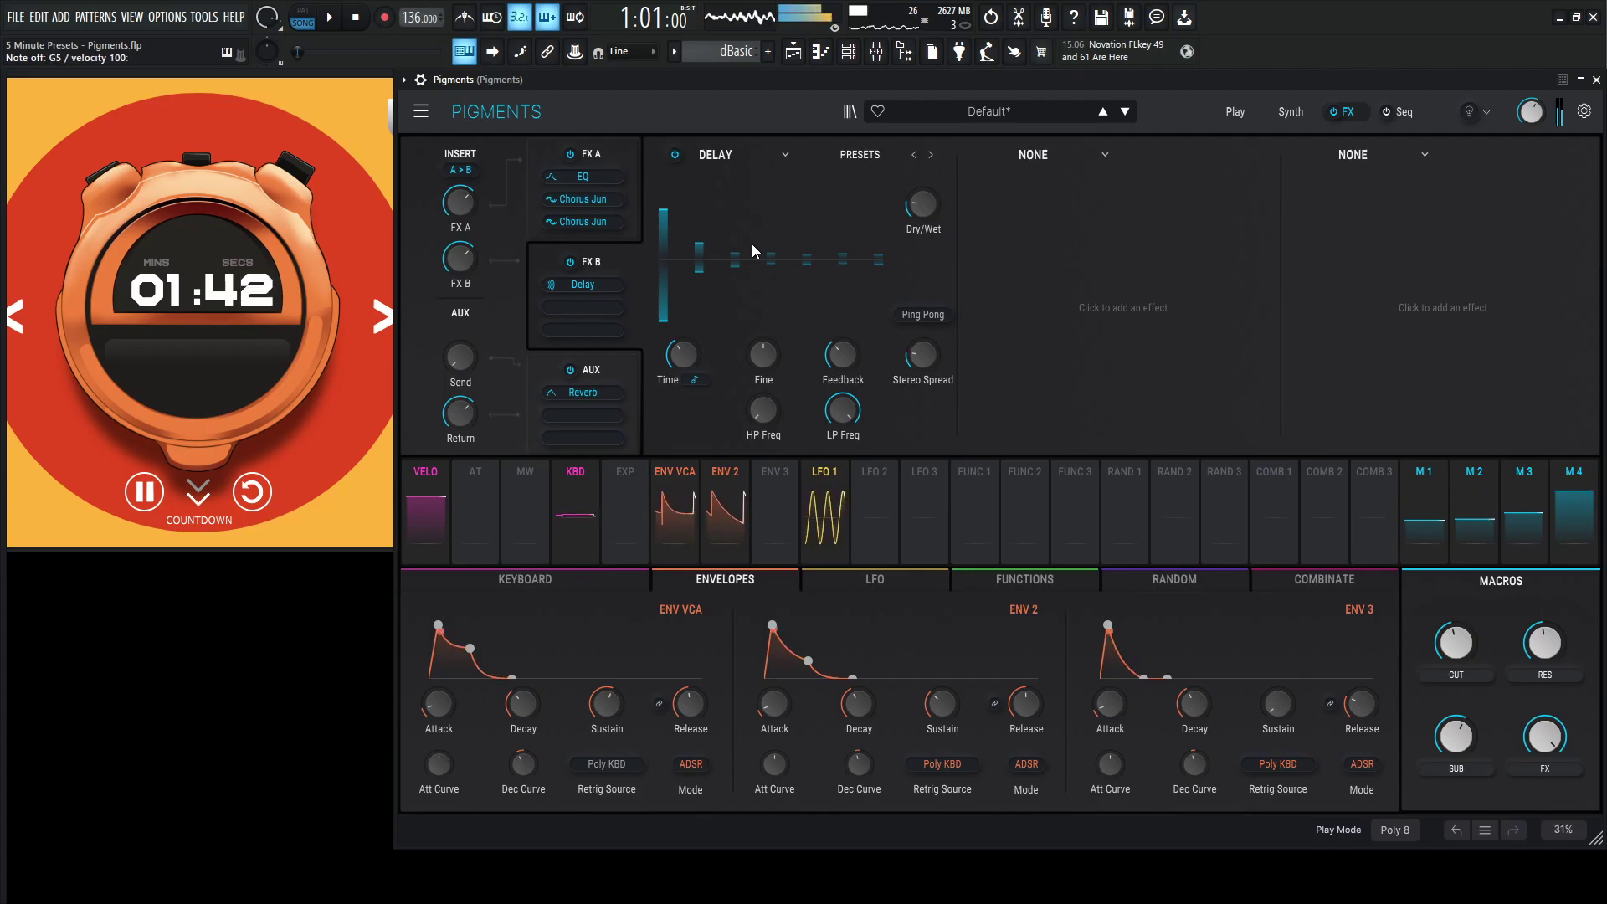
mouse_move(678, 369)
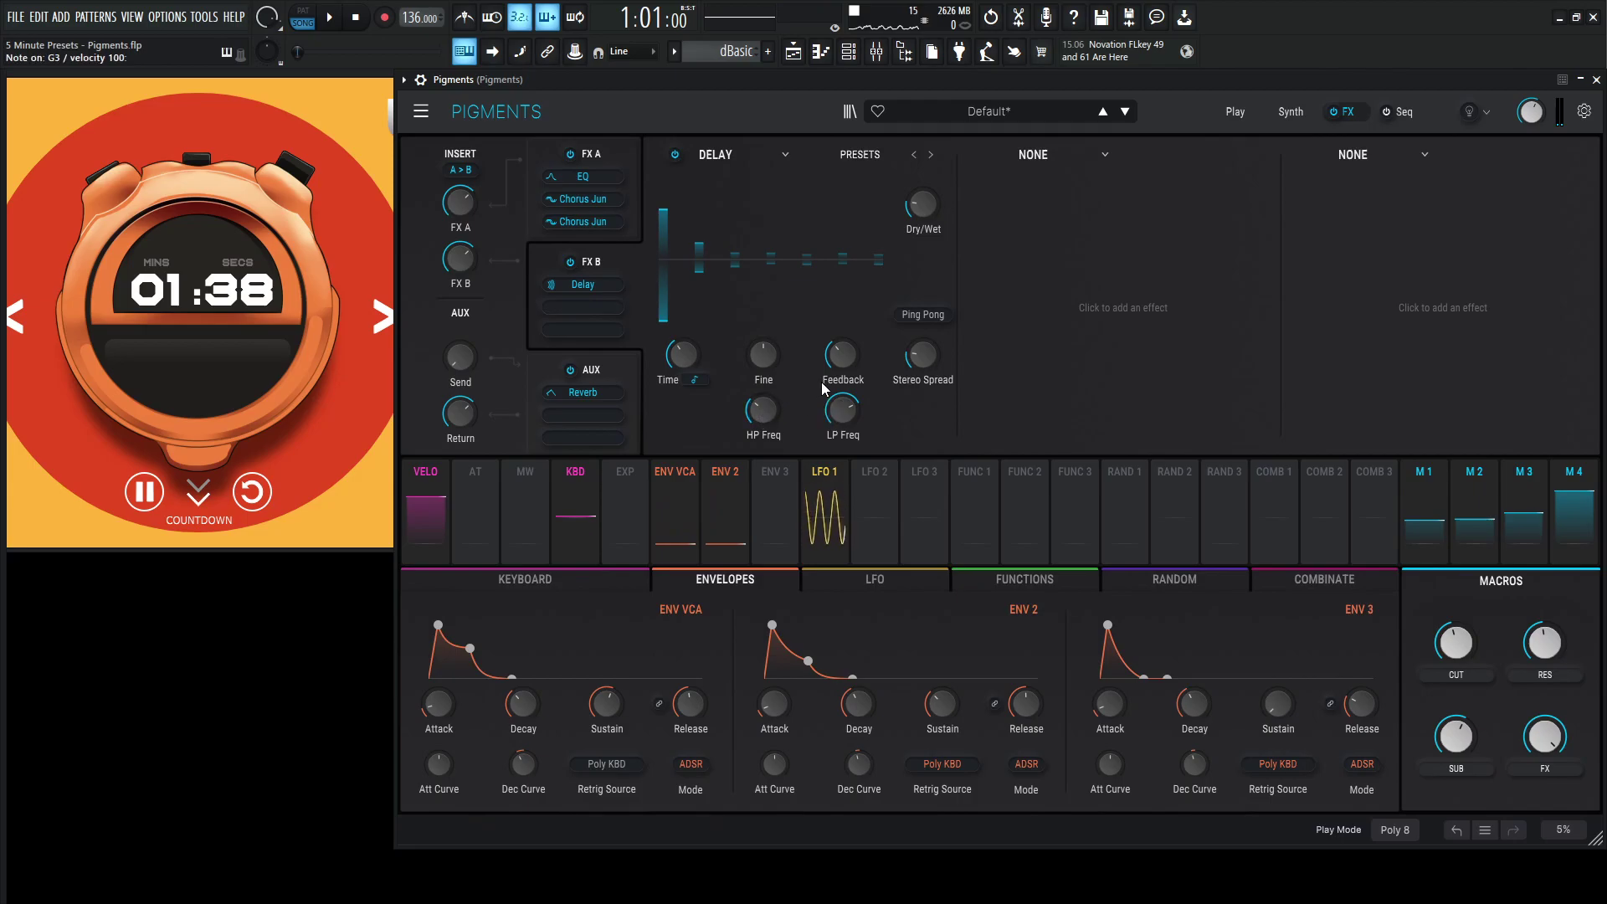
- Set the Delay's Stereo Spread to about 0.093 and assign Macro 4 to its Dry/Wet with an amount of 0.20
mouse_move(921, 358)
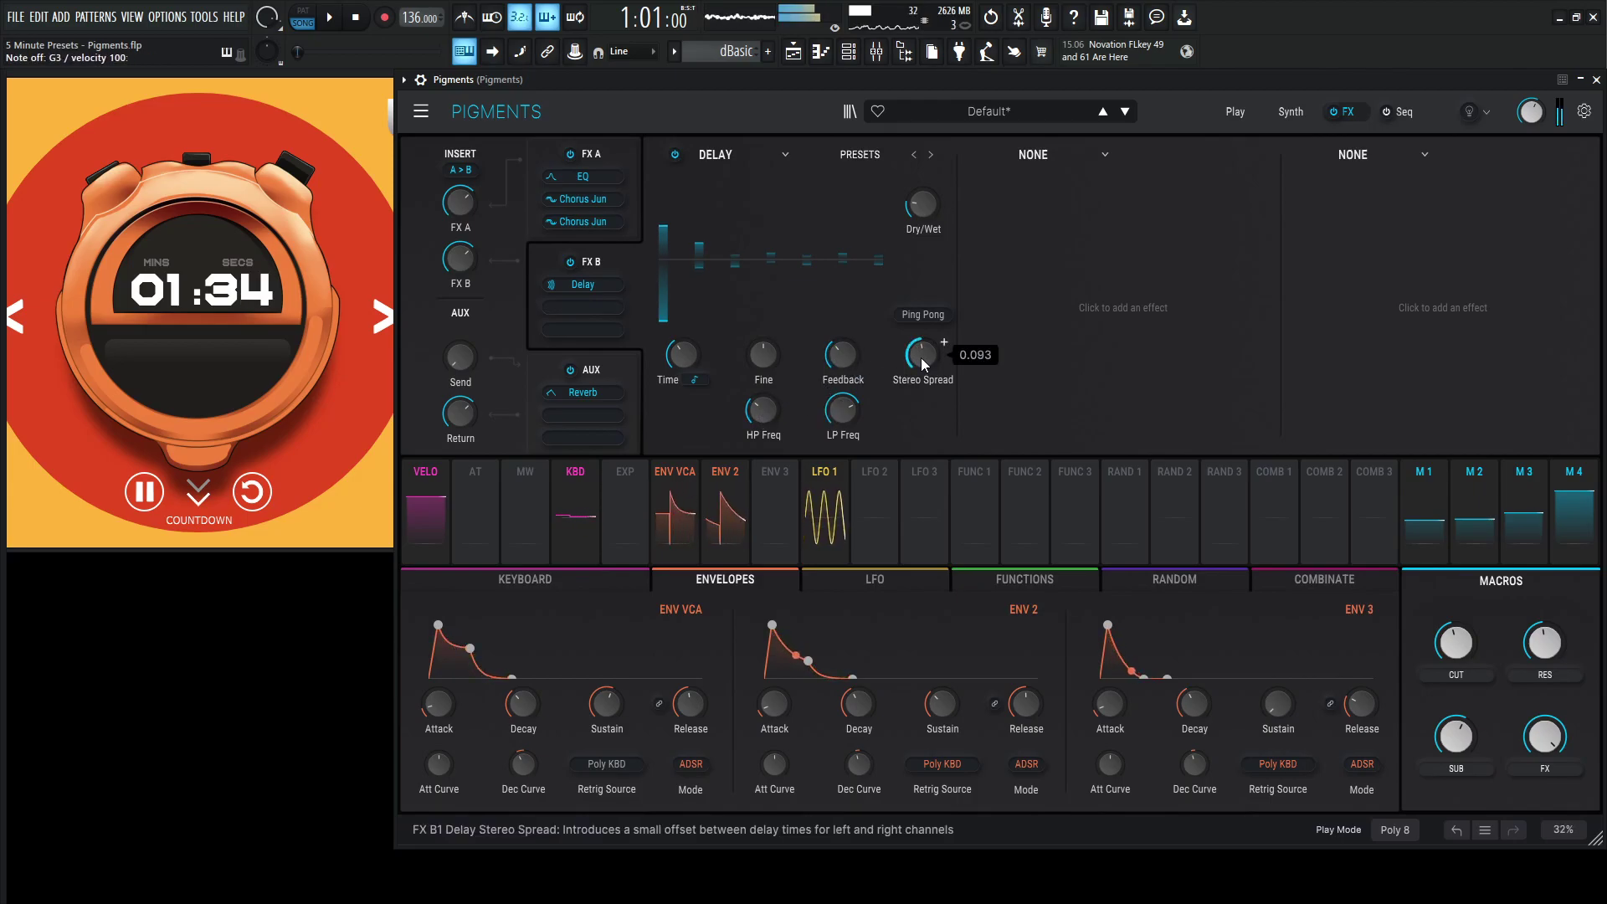
left_click_drag(1574, 515, 931, 213)
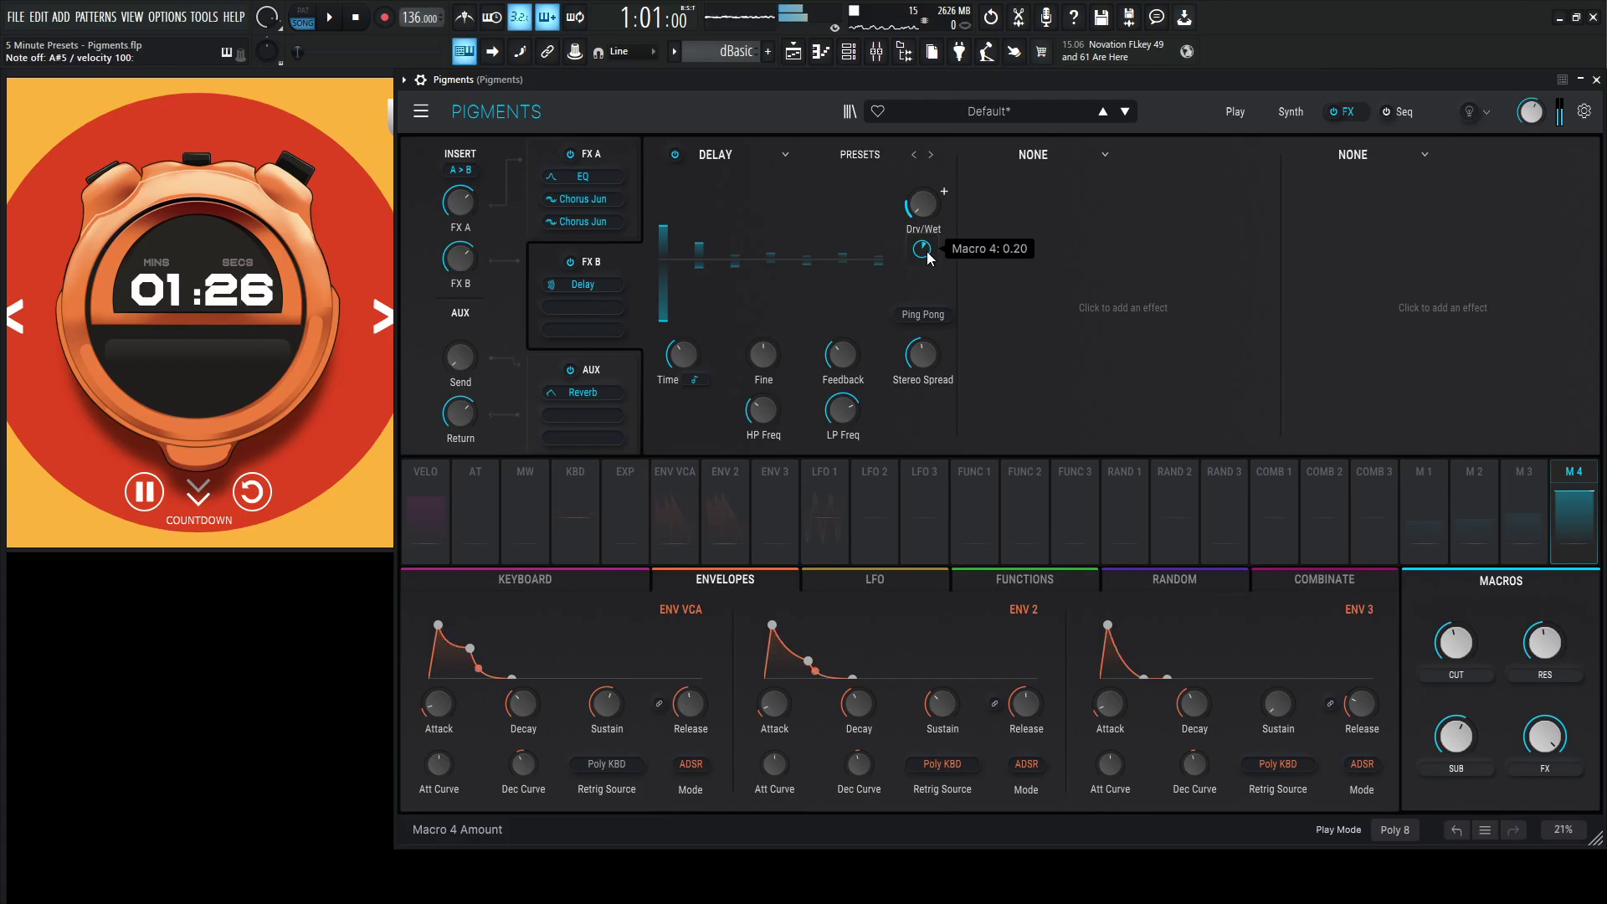
- Add a Shimmer to the second FX B slot with Feedback about 0.272, more Ducking and Dry/Wet around 54%
left_click(1063, 163)
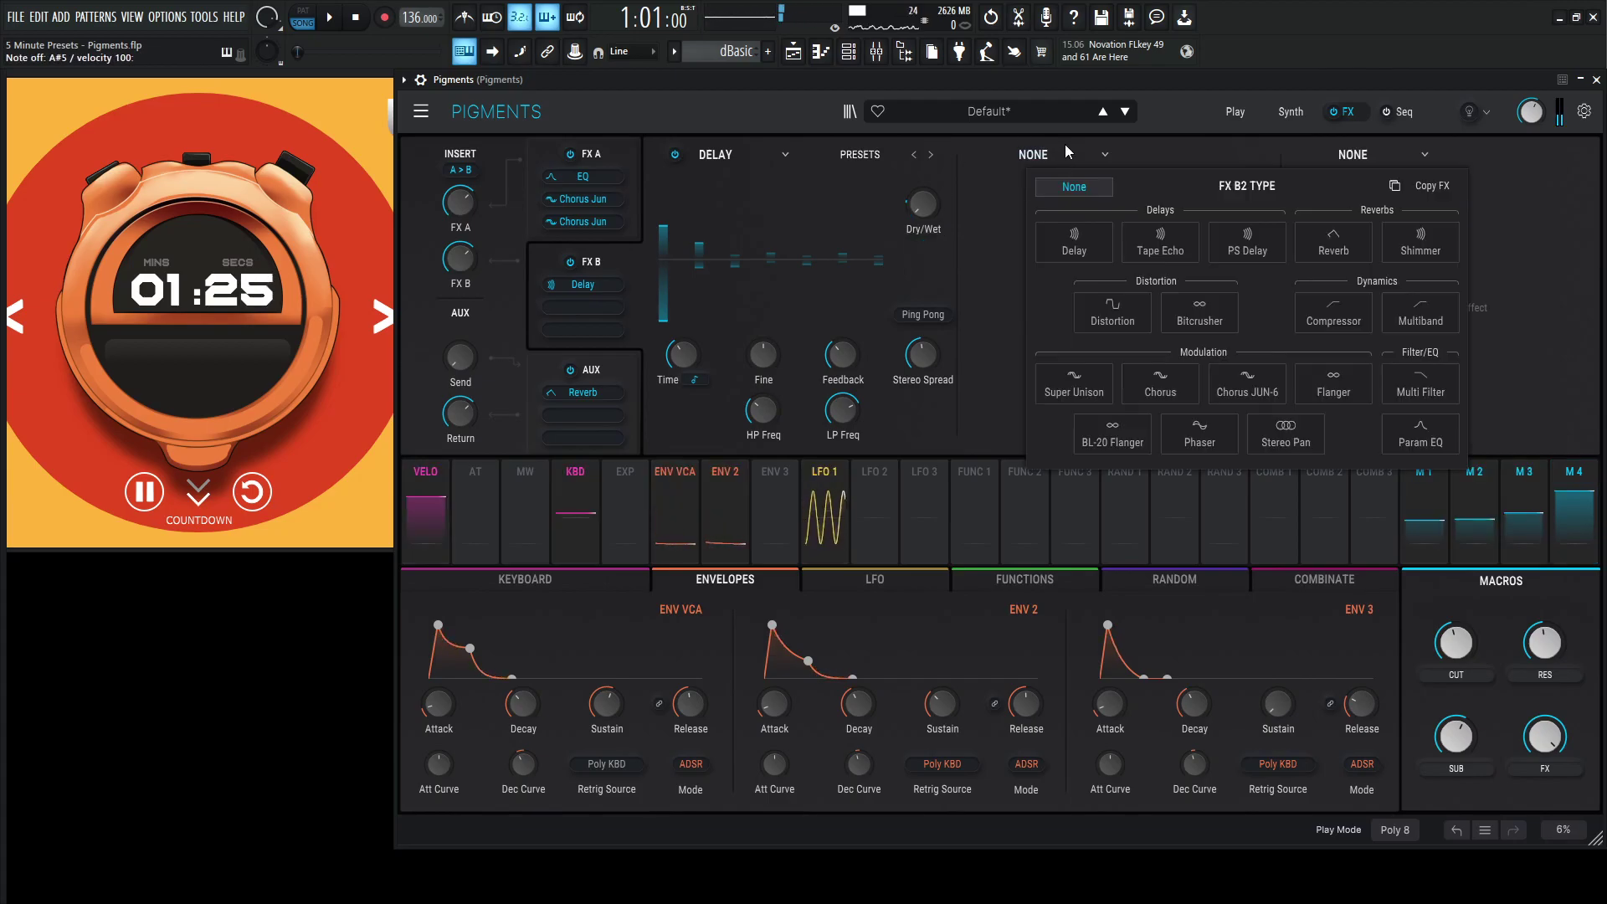
left_click(1427, 243)
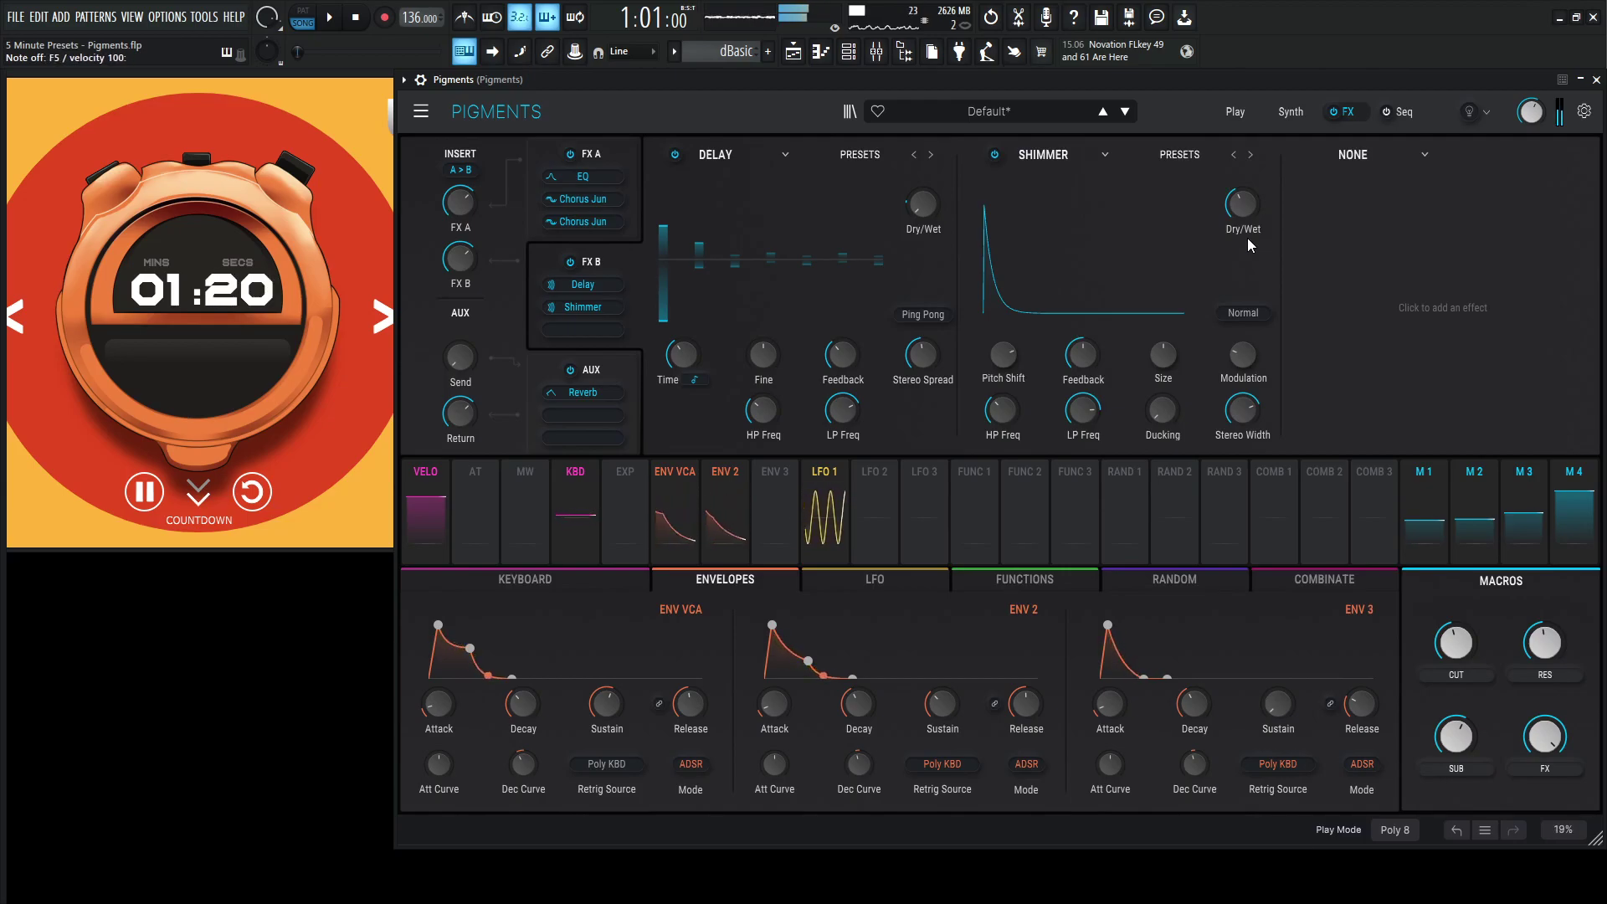
left_click_drag(1162, 415, 1083, 358)
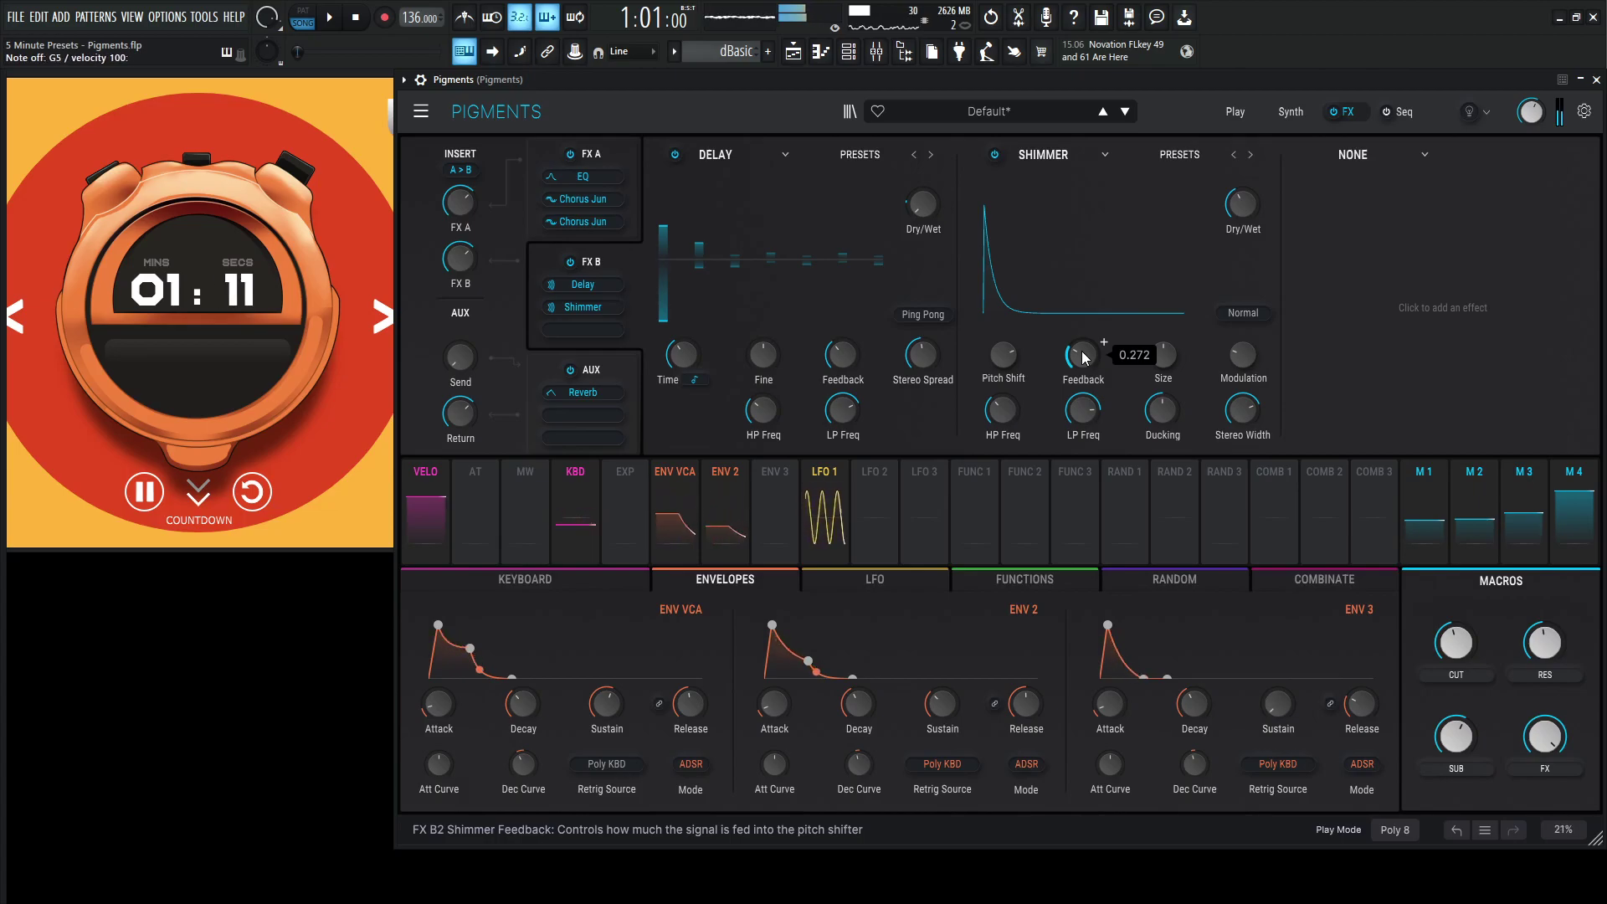
left_click(1243, 203)
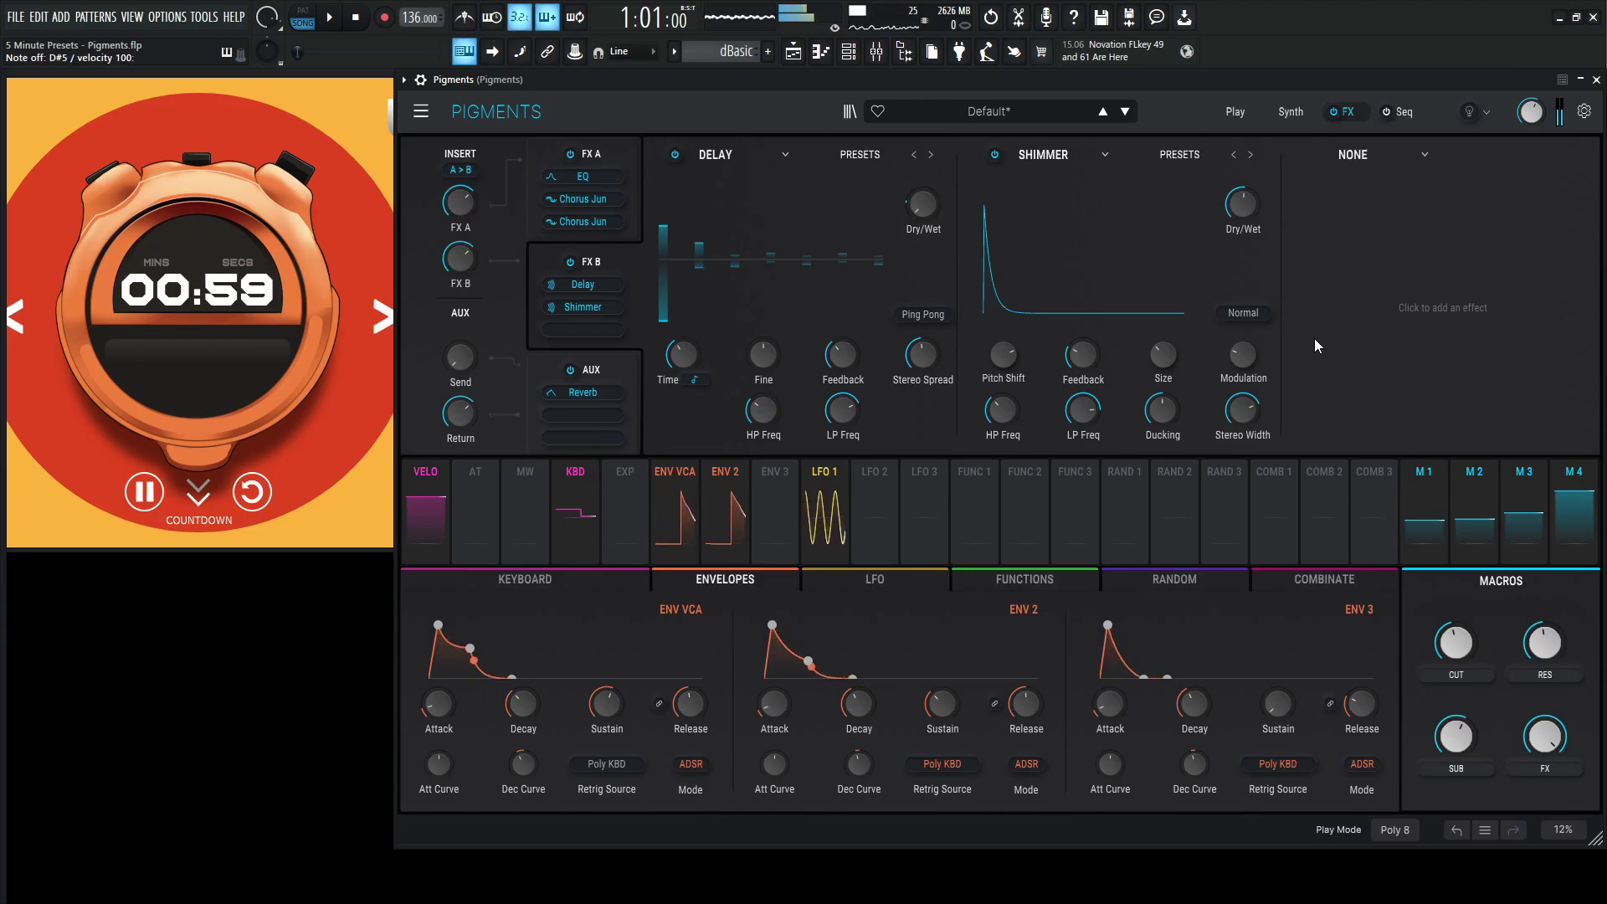
left_click_drag(1001, 355, 1002, 354)
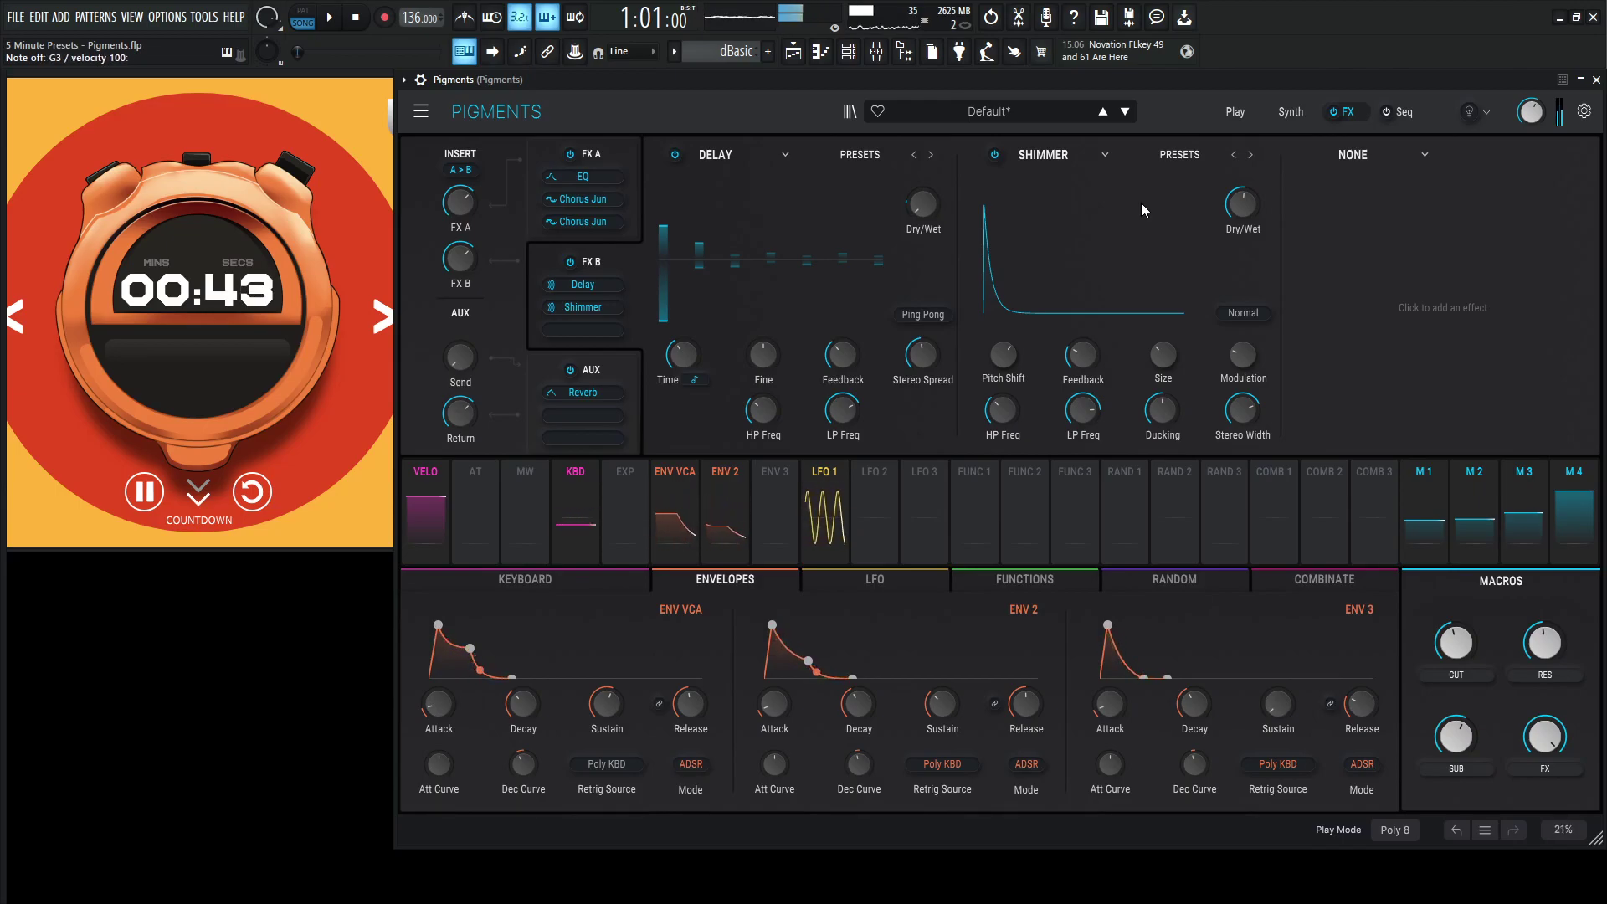
- Add a Stereo Pan to the third FX B slot and reduce its Amount
left_click(1346, 153)
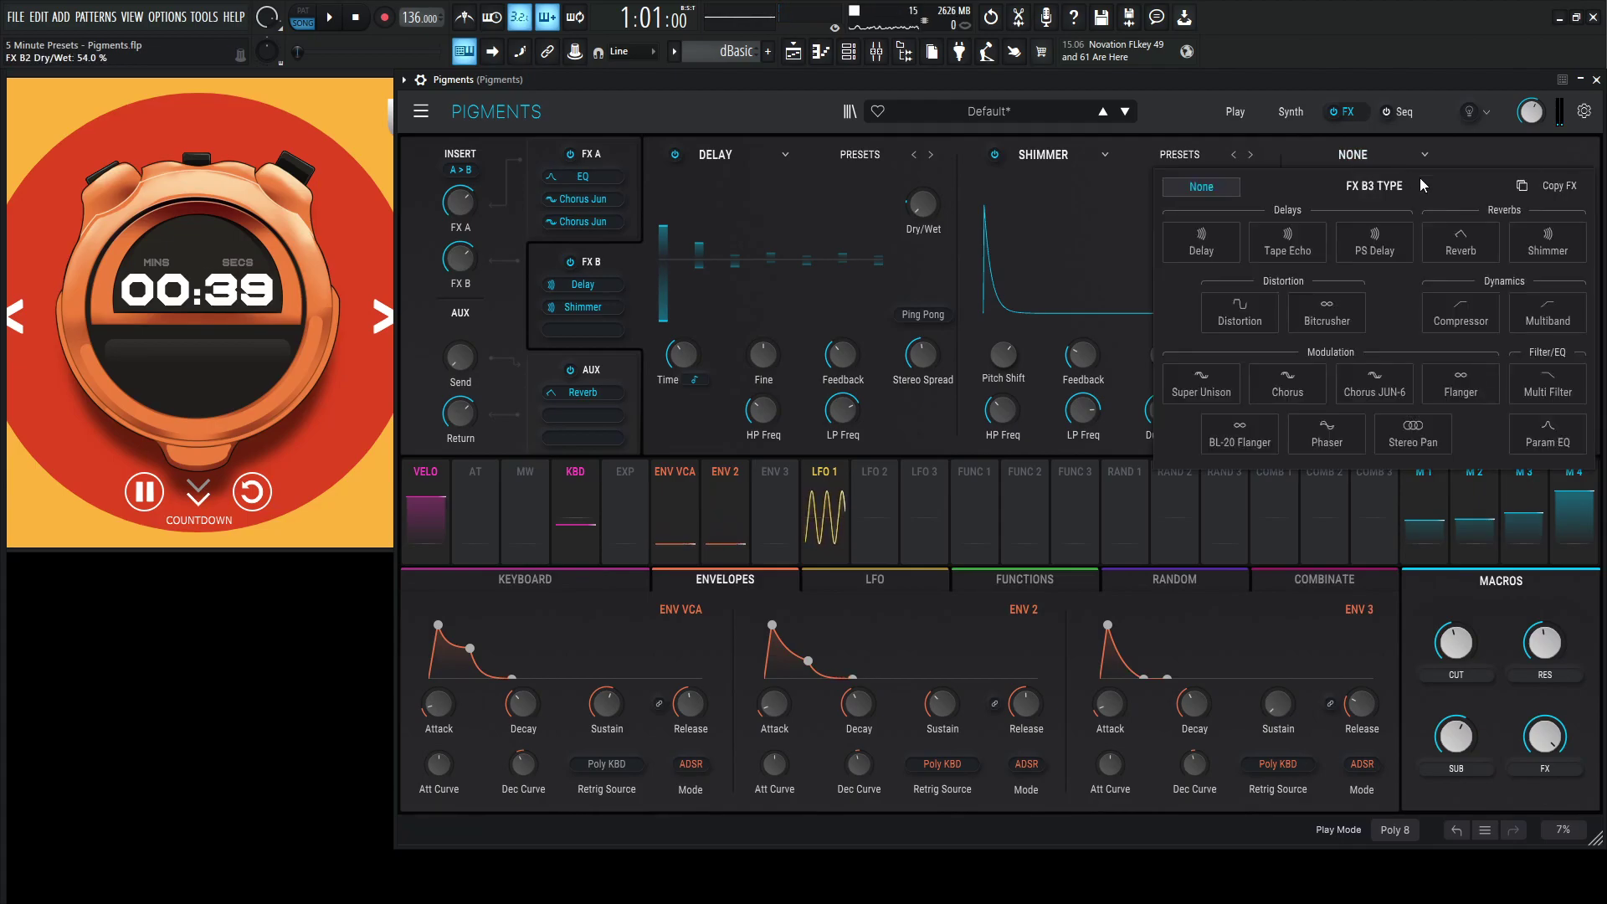
left_click(1413, 431)
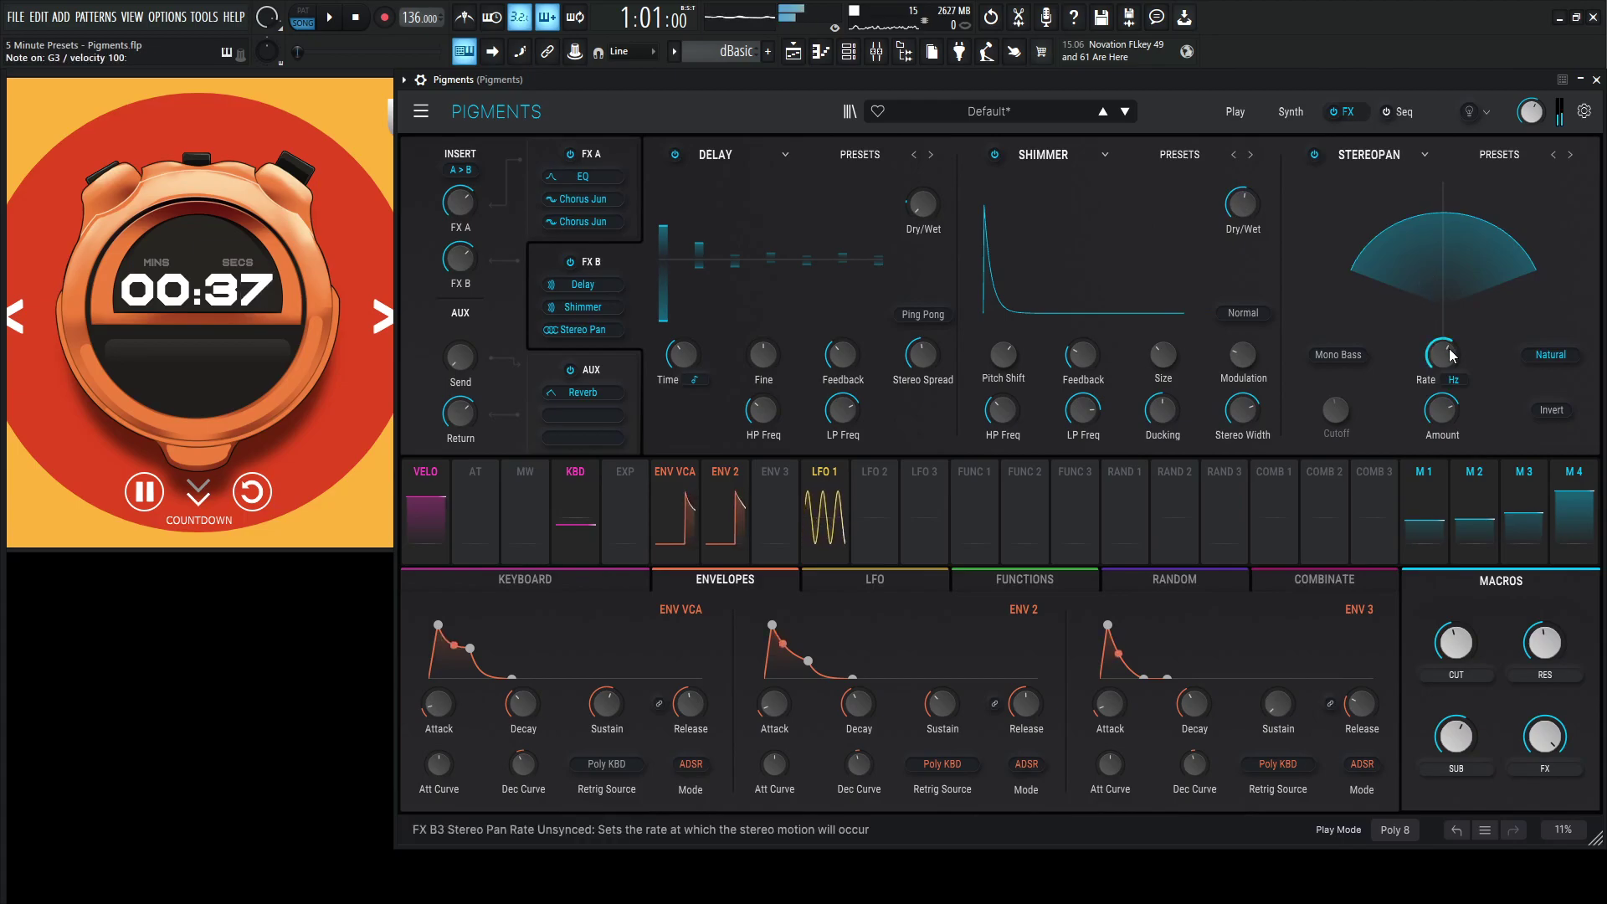
mouse_move(1445, 363)
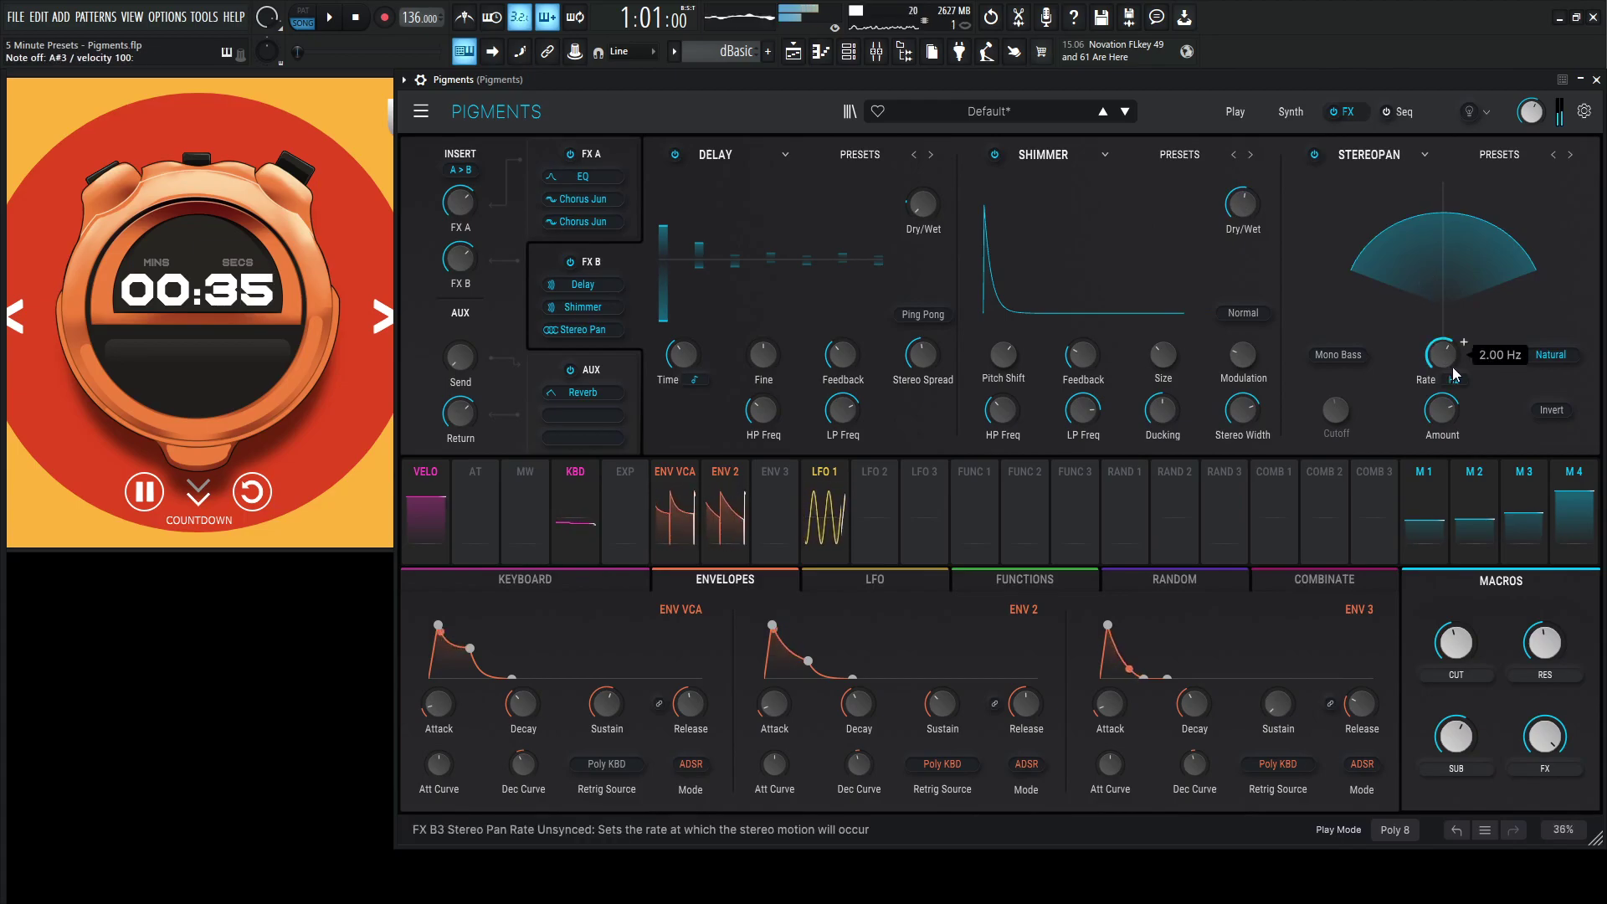
left_click_drag(1445, 422, 1445, 494)
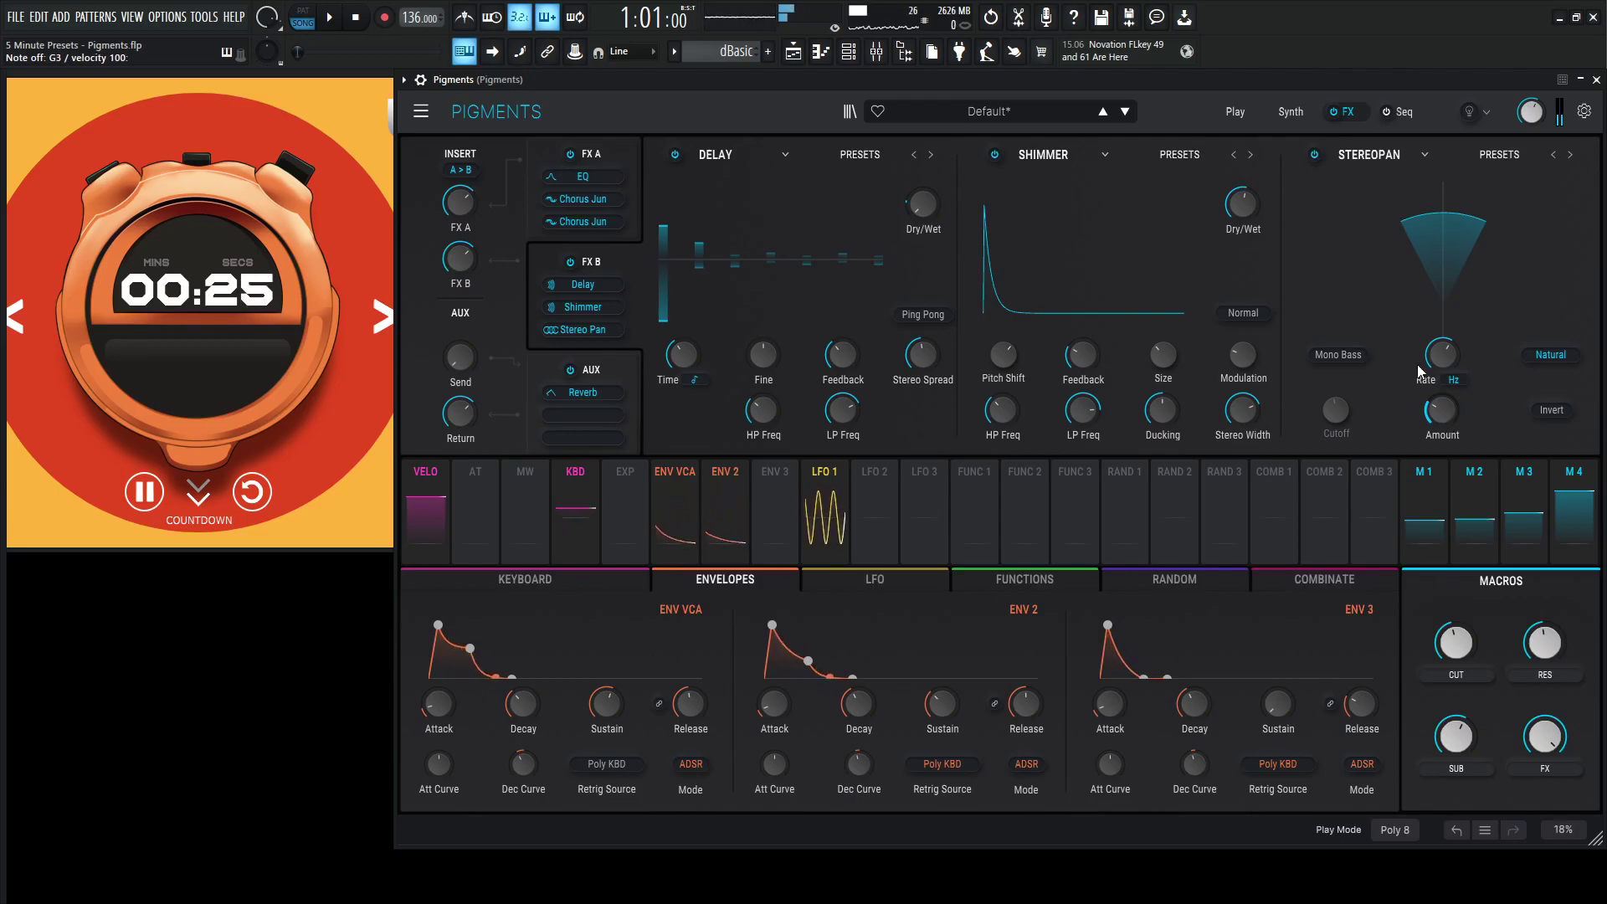
- Raise the aux reverb Send to about -28.2 dB and the Shimmer's Dry/Wet to about 61%
left_click_drag(467, 356, 468, 322)
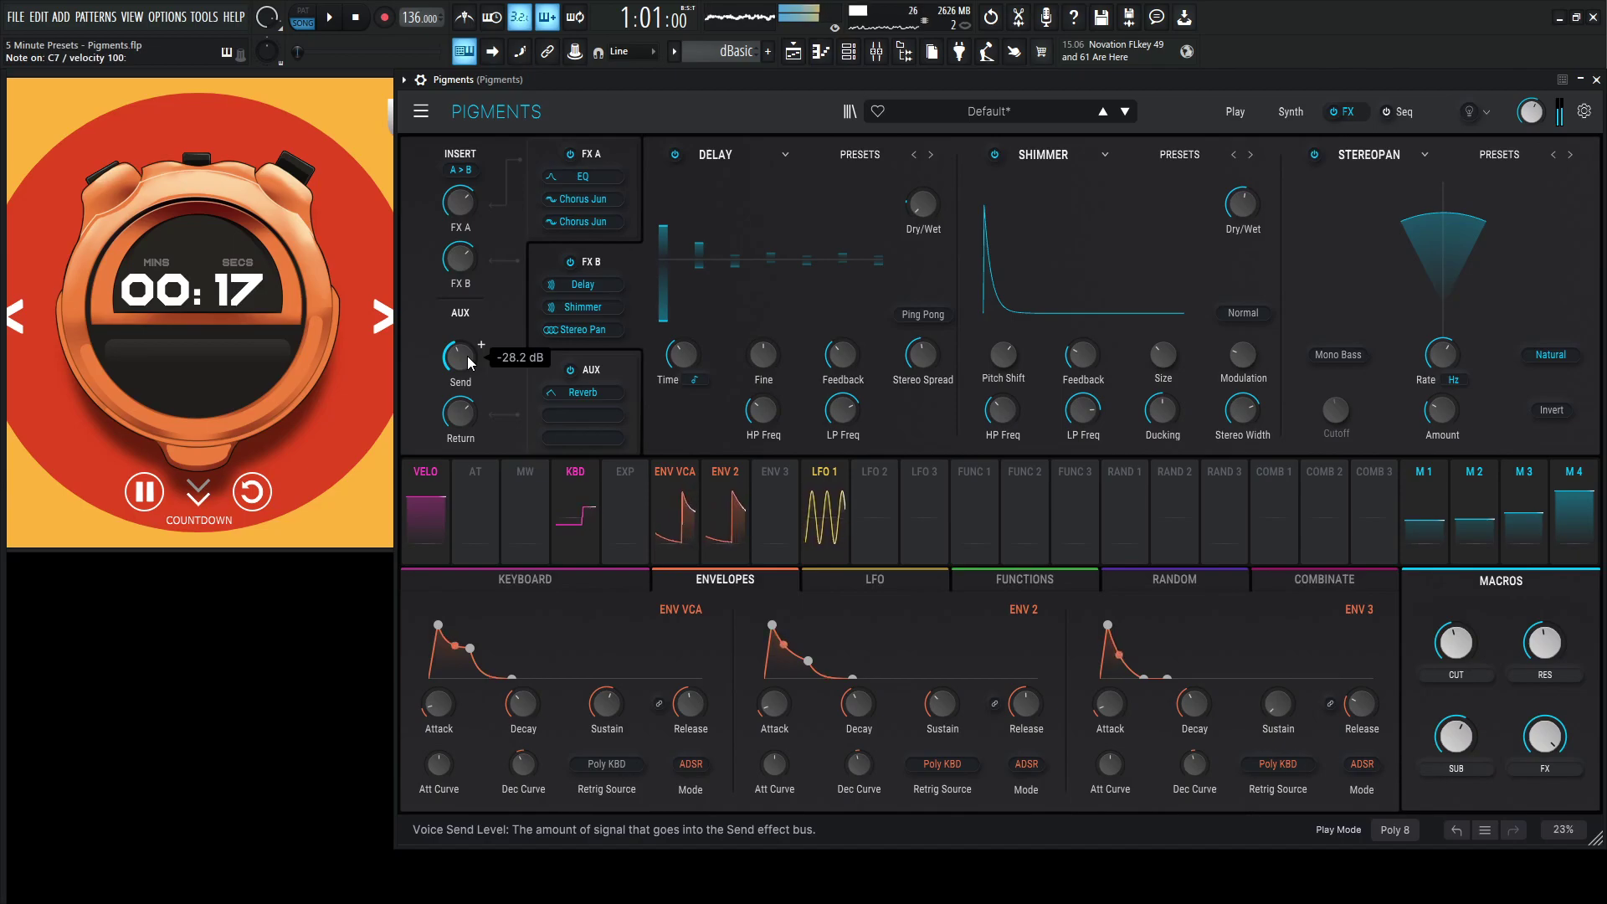
left_click_drag(1242, 204, 1243, 182)
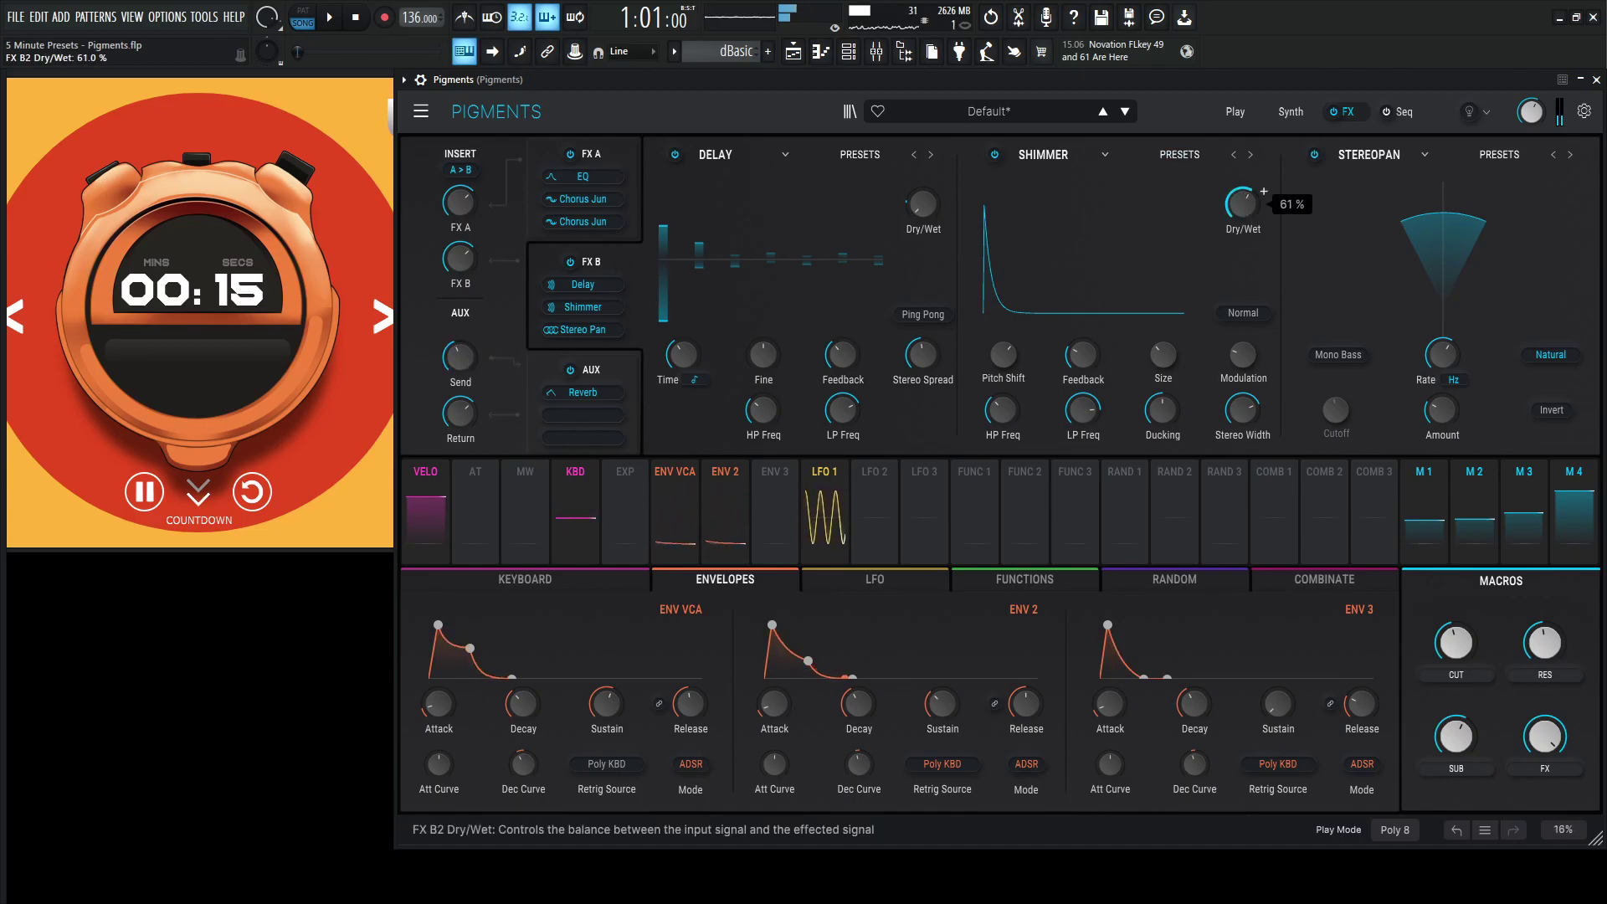
left_click_drag(460, 357, 460, 328)
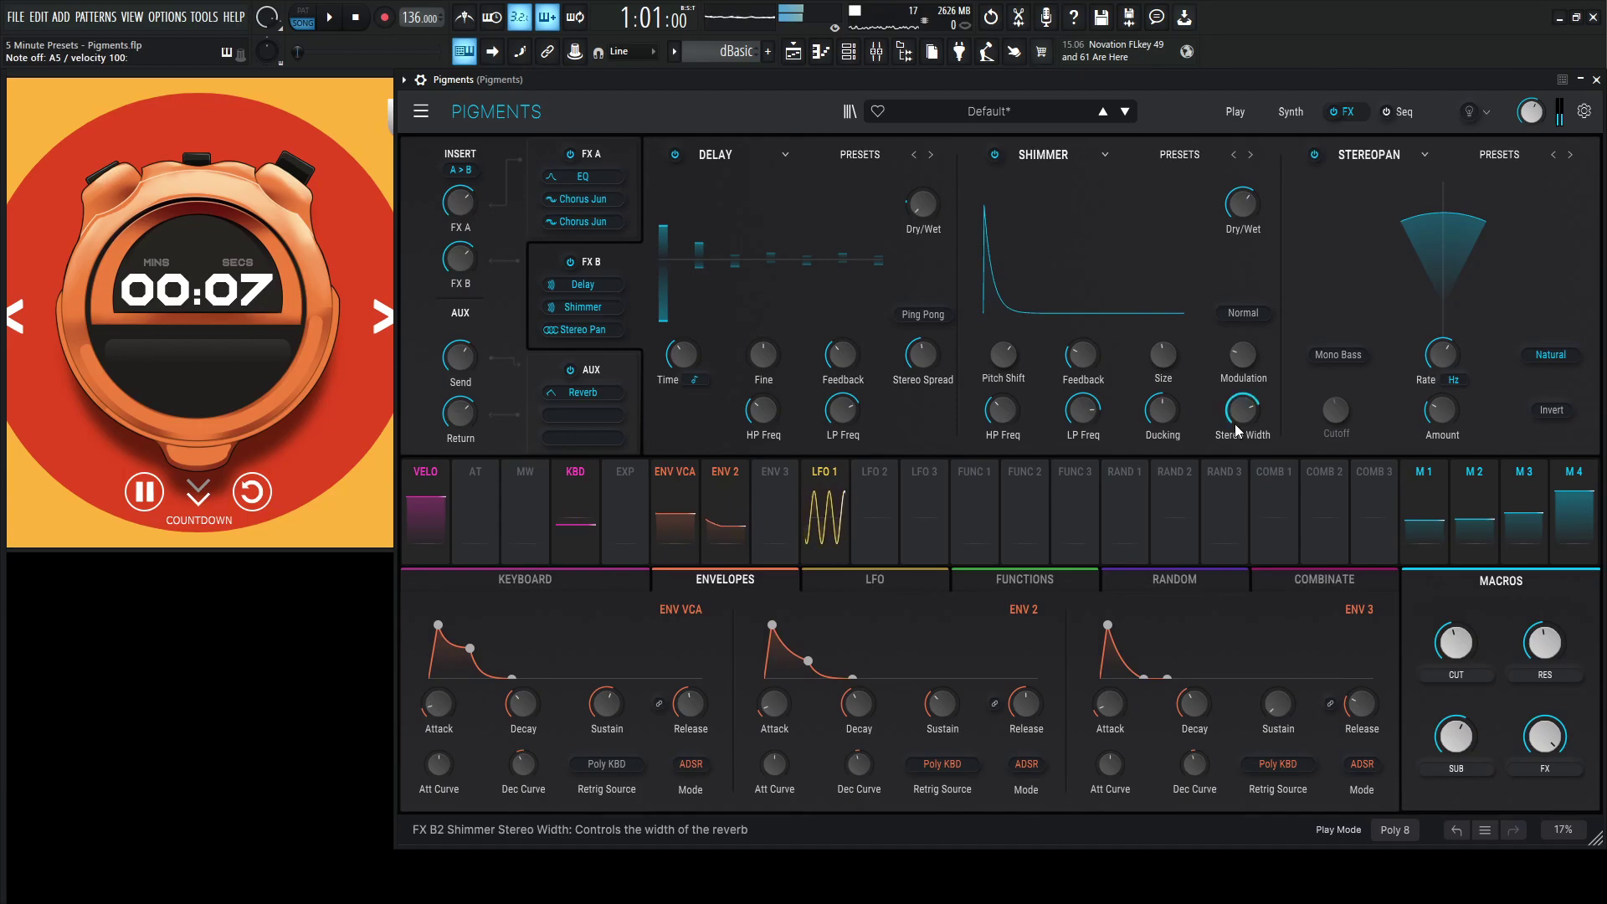
- Assign Macro 4 to the Shimmer's Dry/Wet with an amount of 0.69
mouse_move(1247, 423)
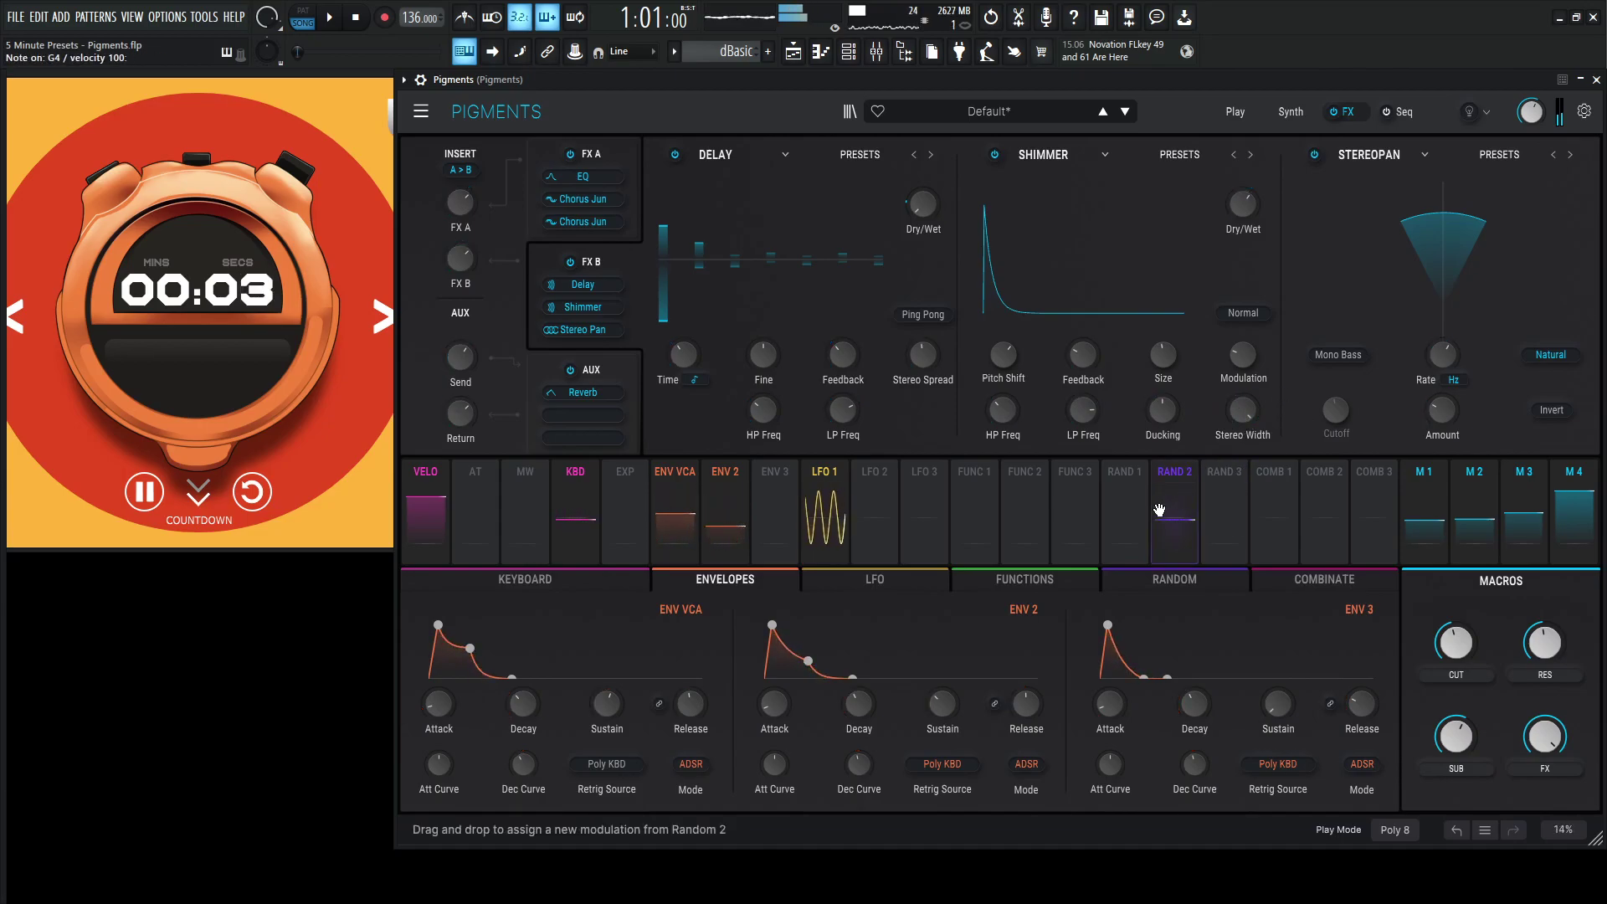
mouse_move(1256, 474)
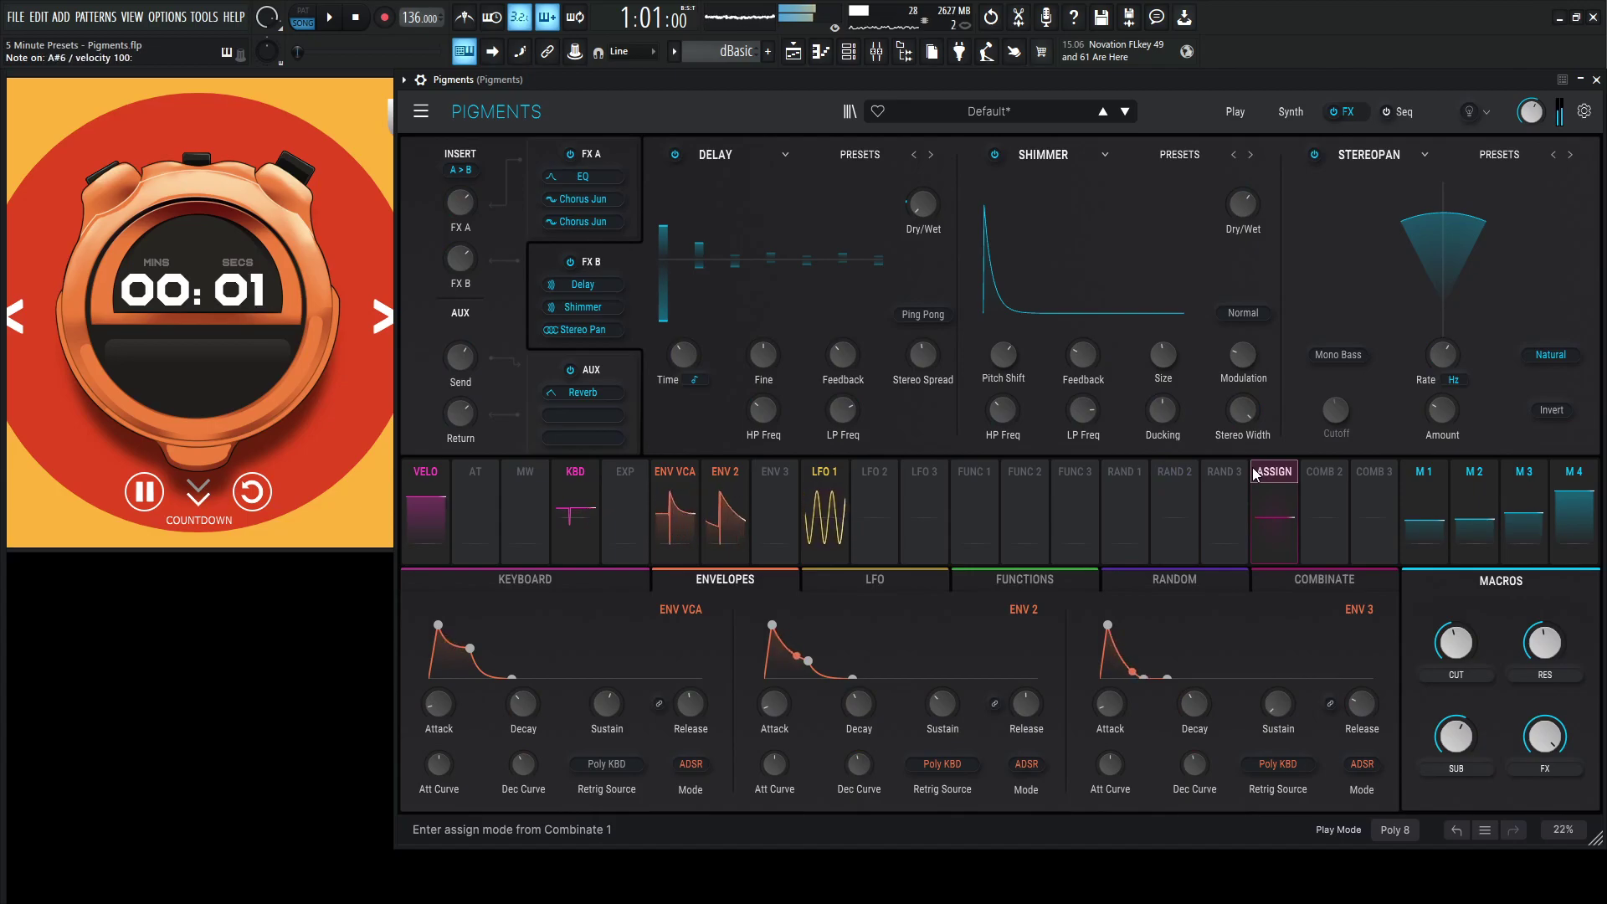
left_click_drag(1565, 534, 1241, 198)
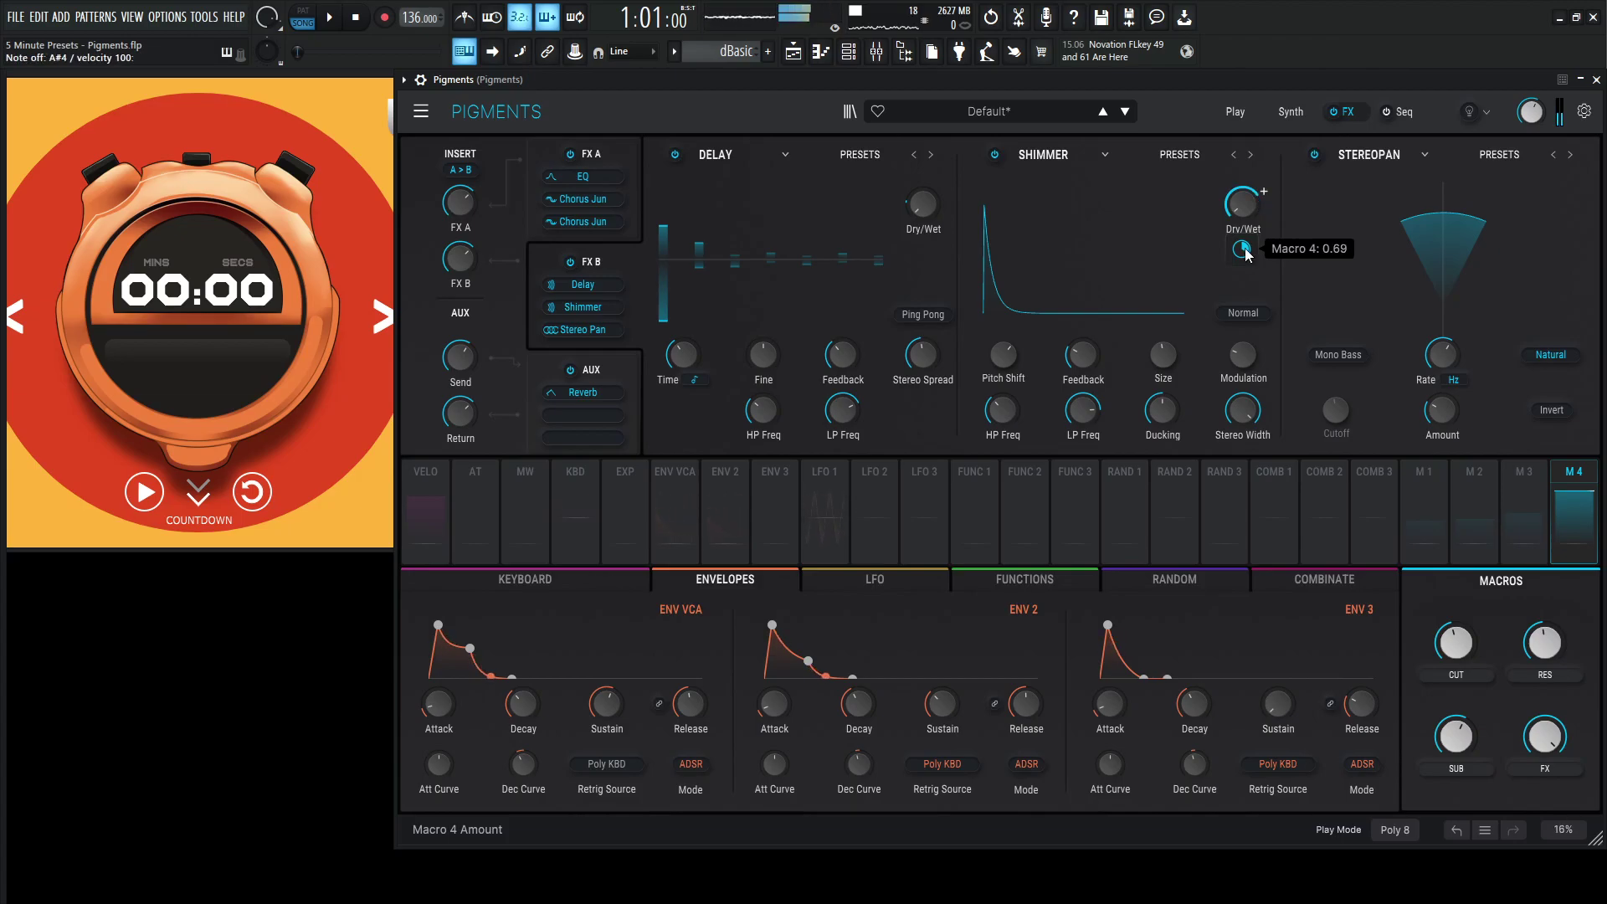
- Return to the synth engine and filter view to audition the preset
left_click(1292, 114)
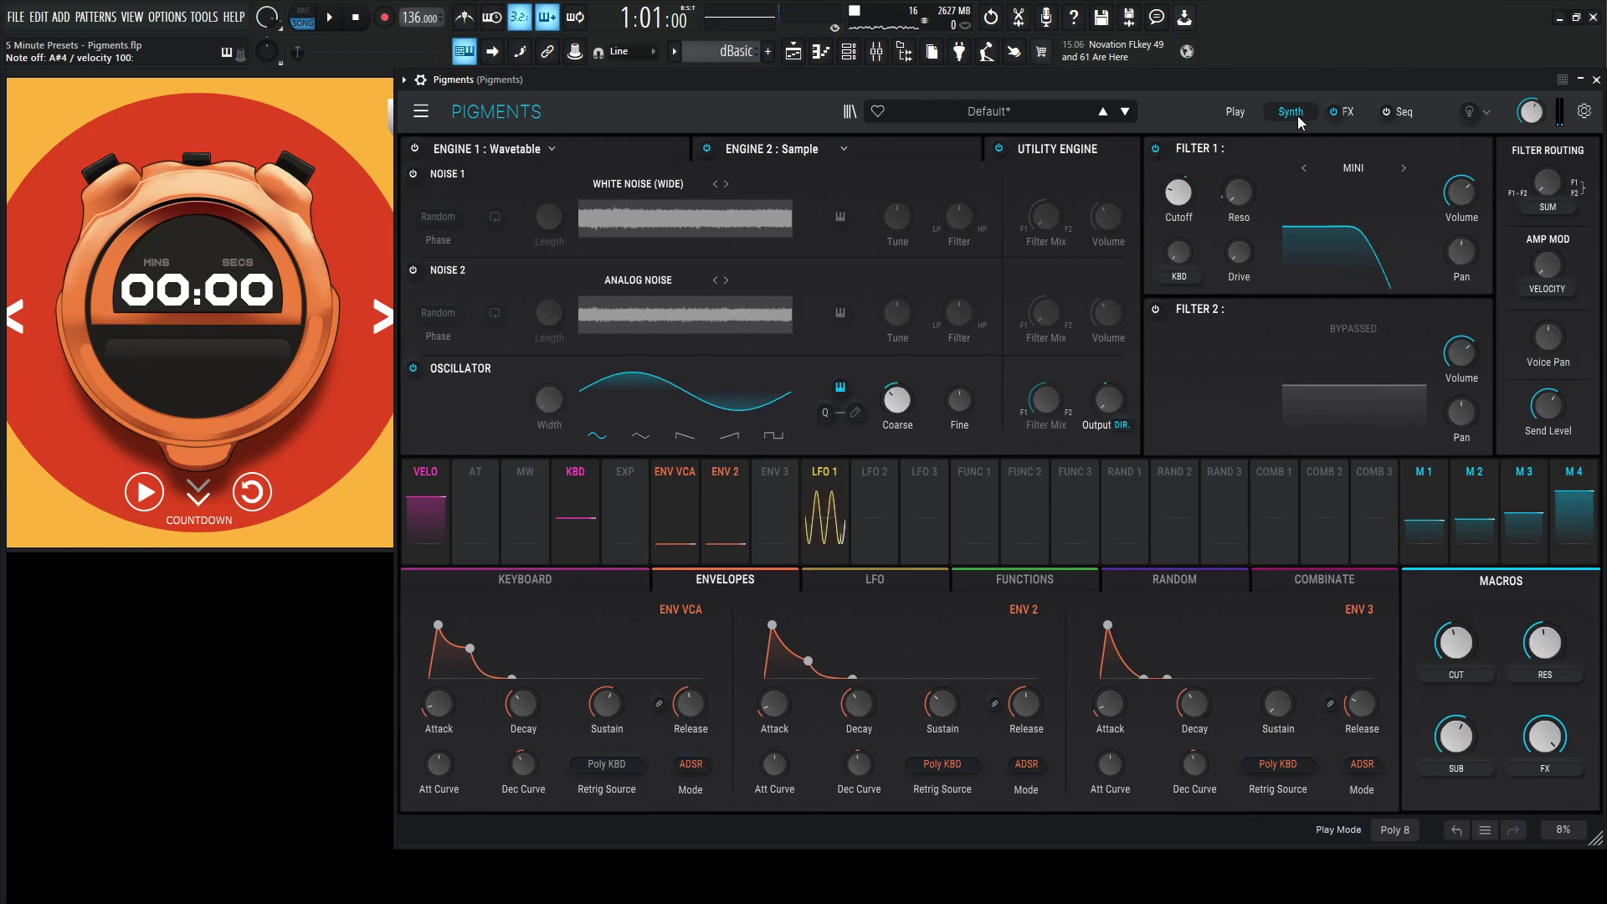
key("space")
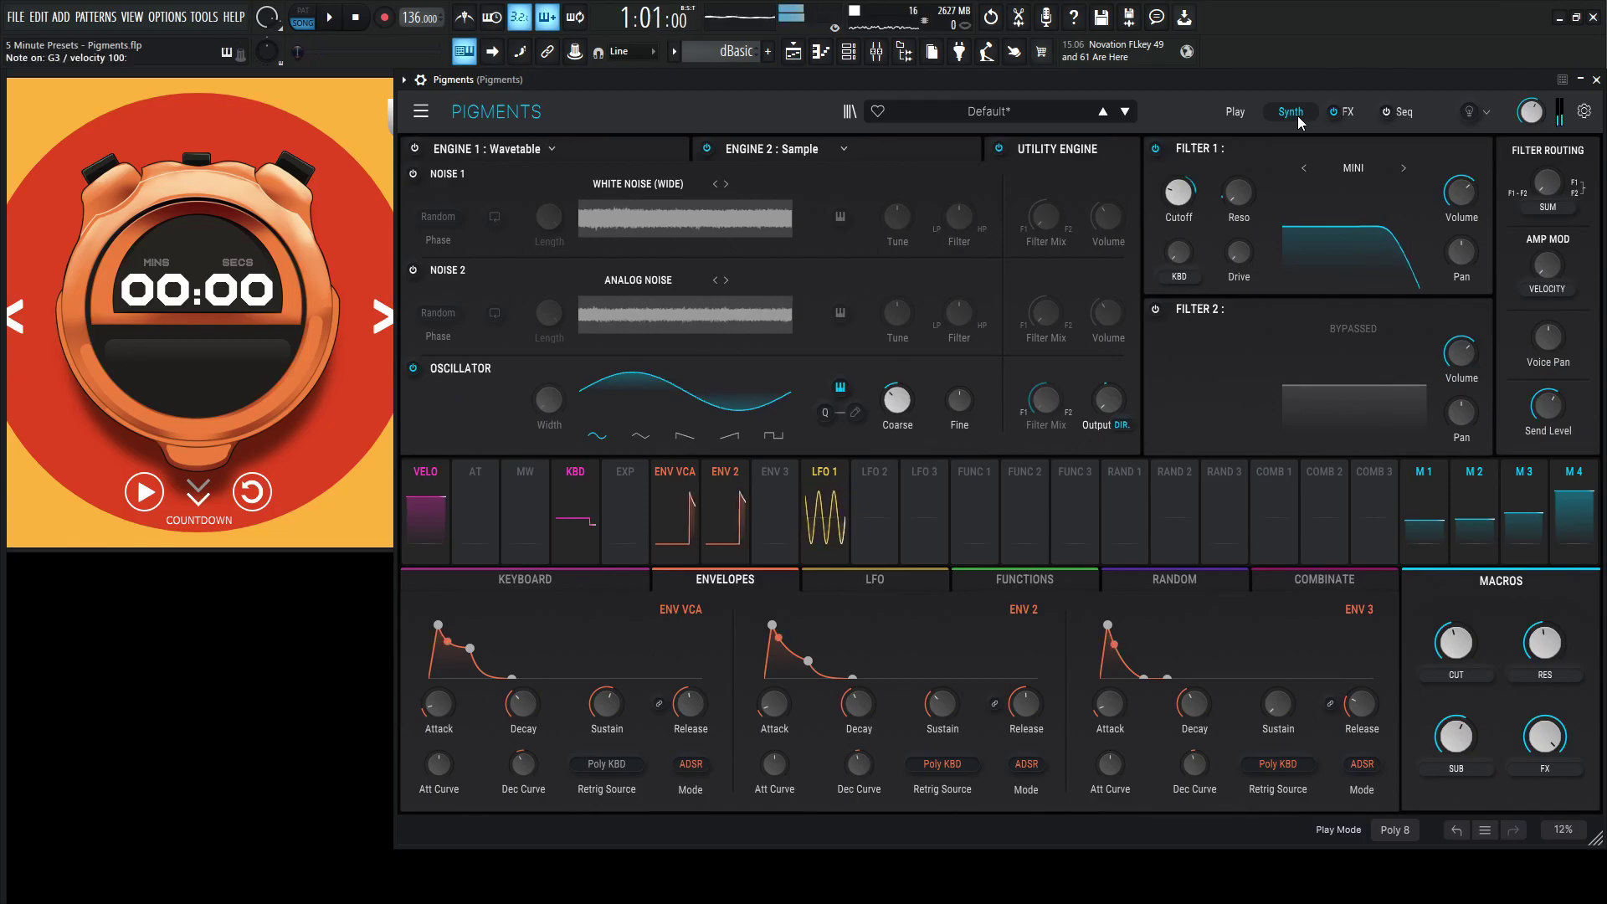
- Raise the master volume and turn the filter section's Send Level all the way down
mouse_move(1530, 118)
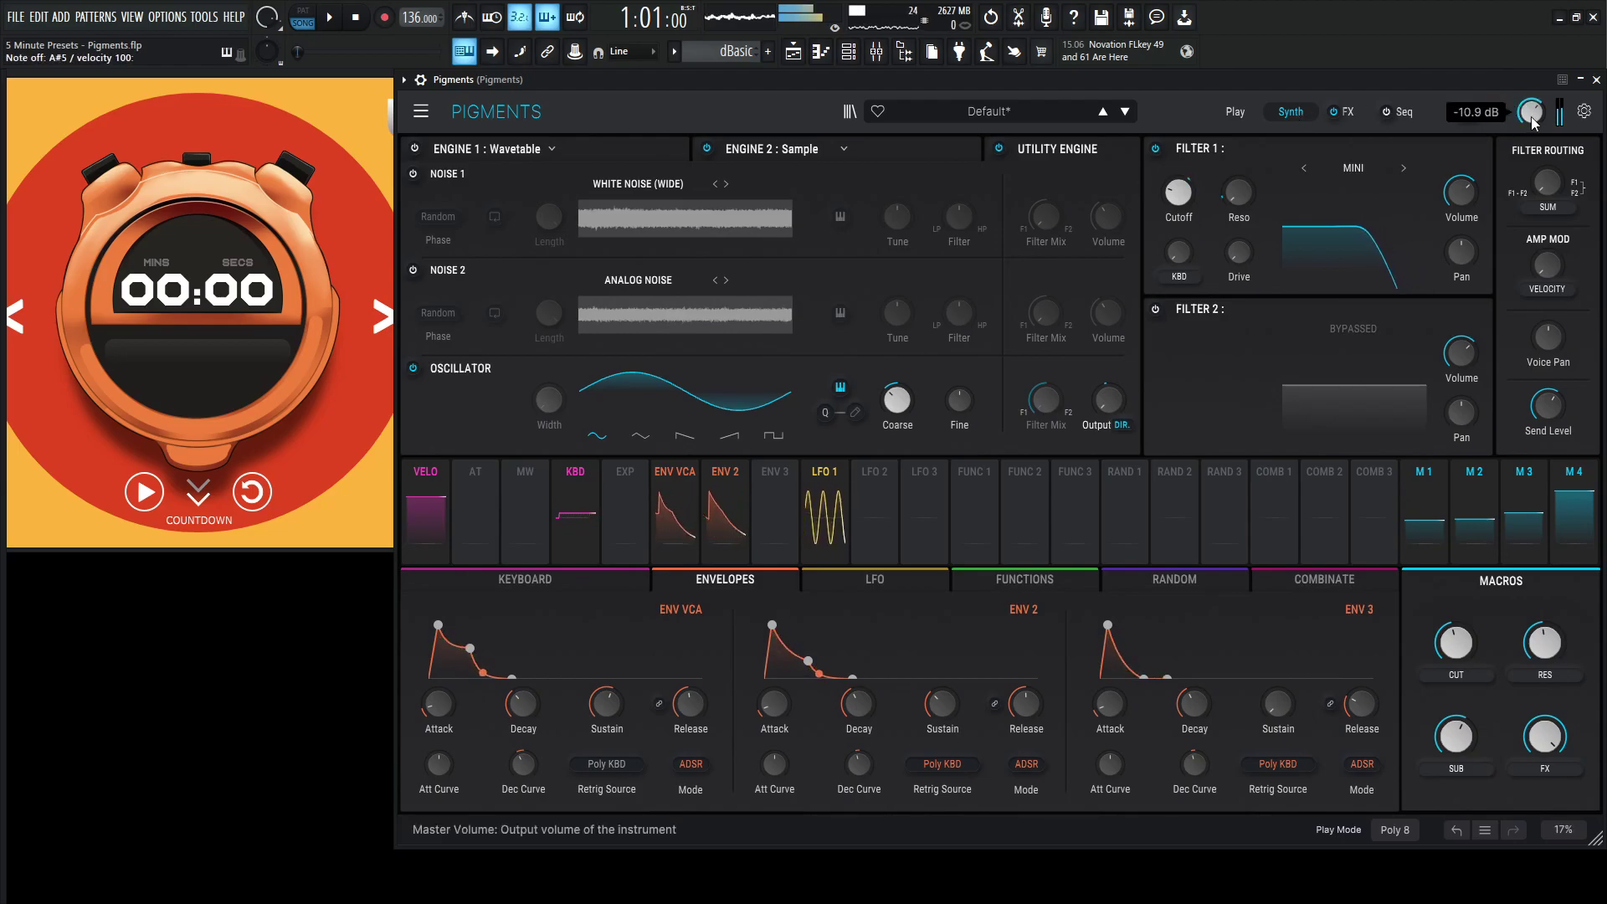
scroll(1530, 118, "up", 3)
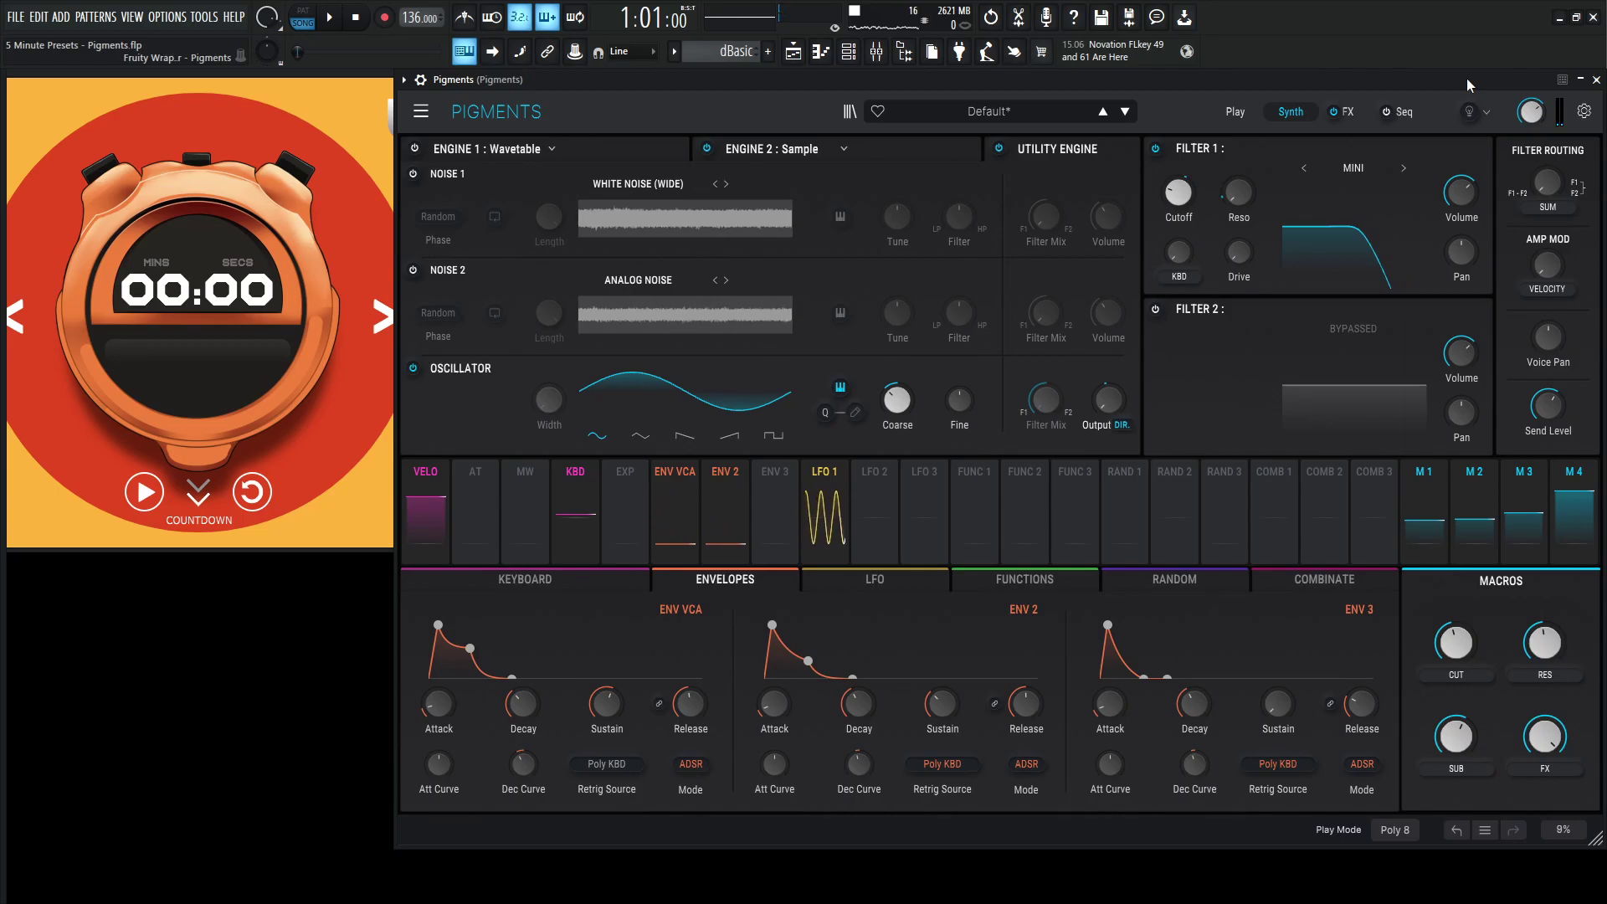
left_click_drag(1555, 409, 1555, 502)
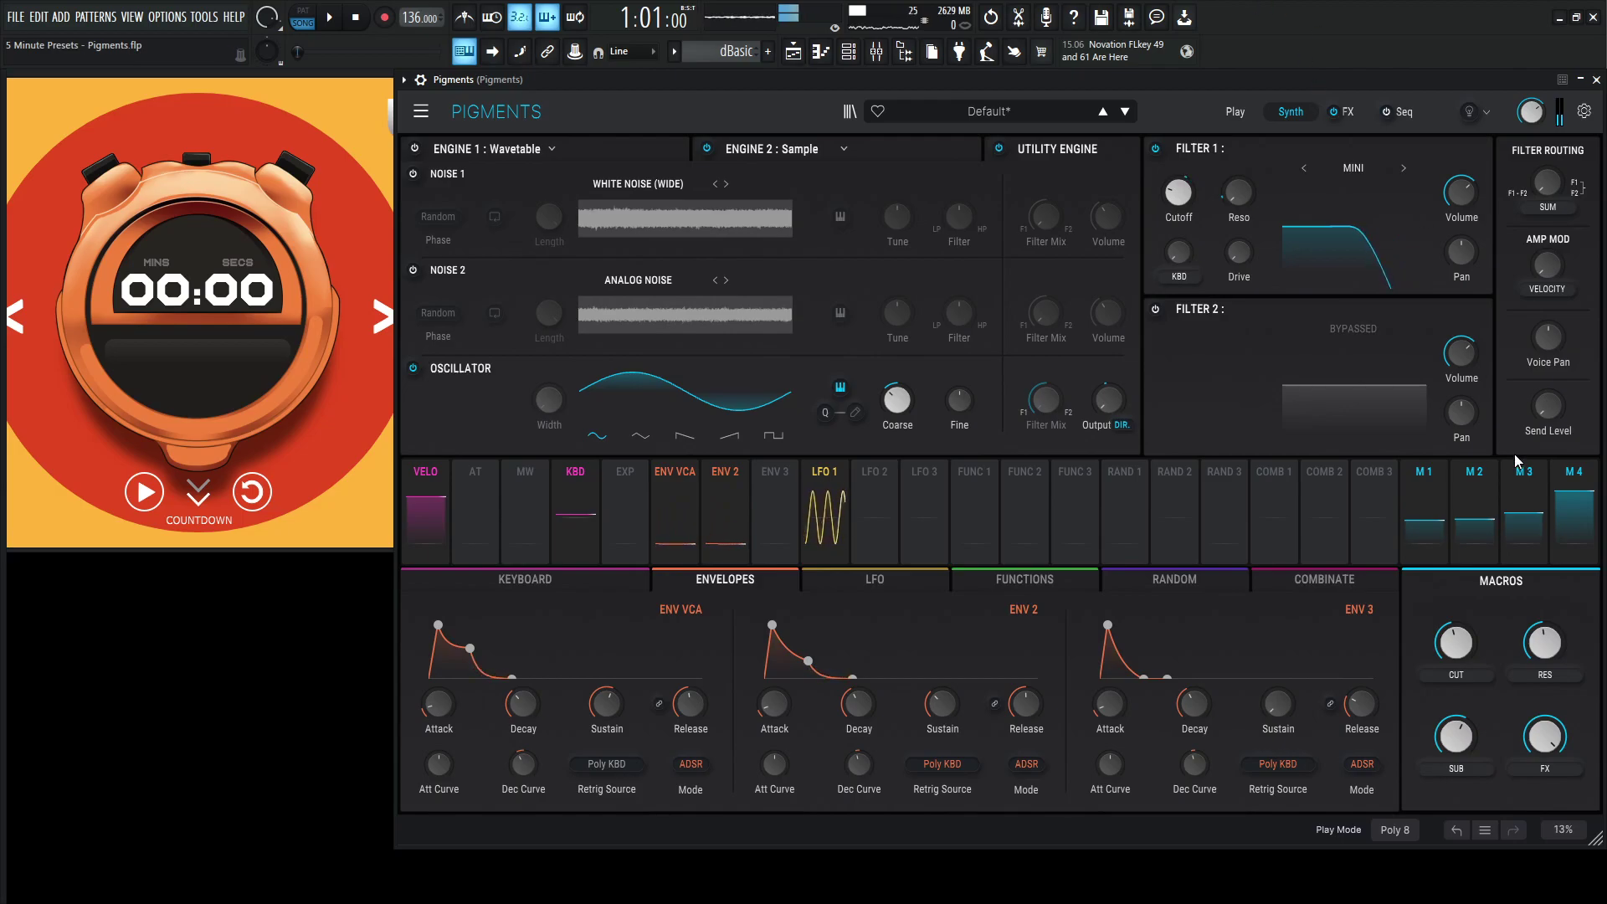
- Lower the CUT macro to 0.240 and the SUB macro to 0.368, ending on the Engine 2 sample settings
left_click_drag(1456, 642, 1456, 661)
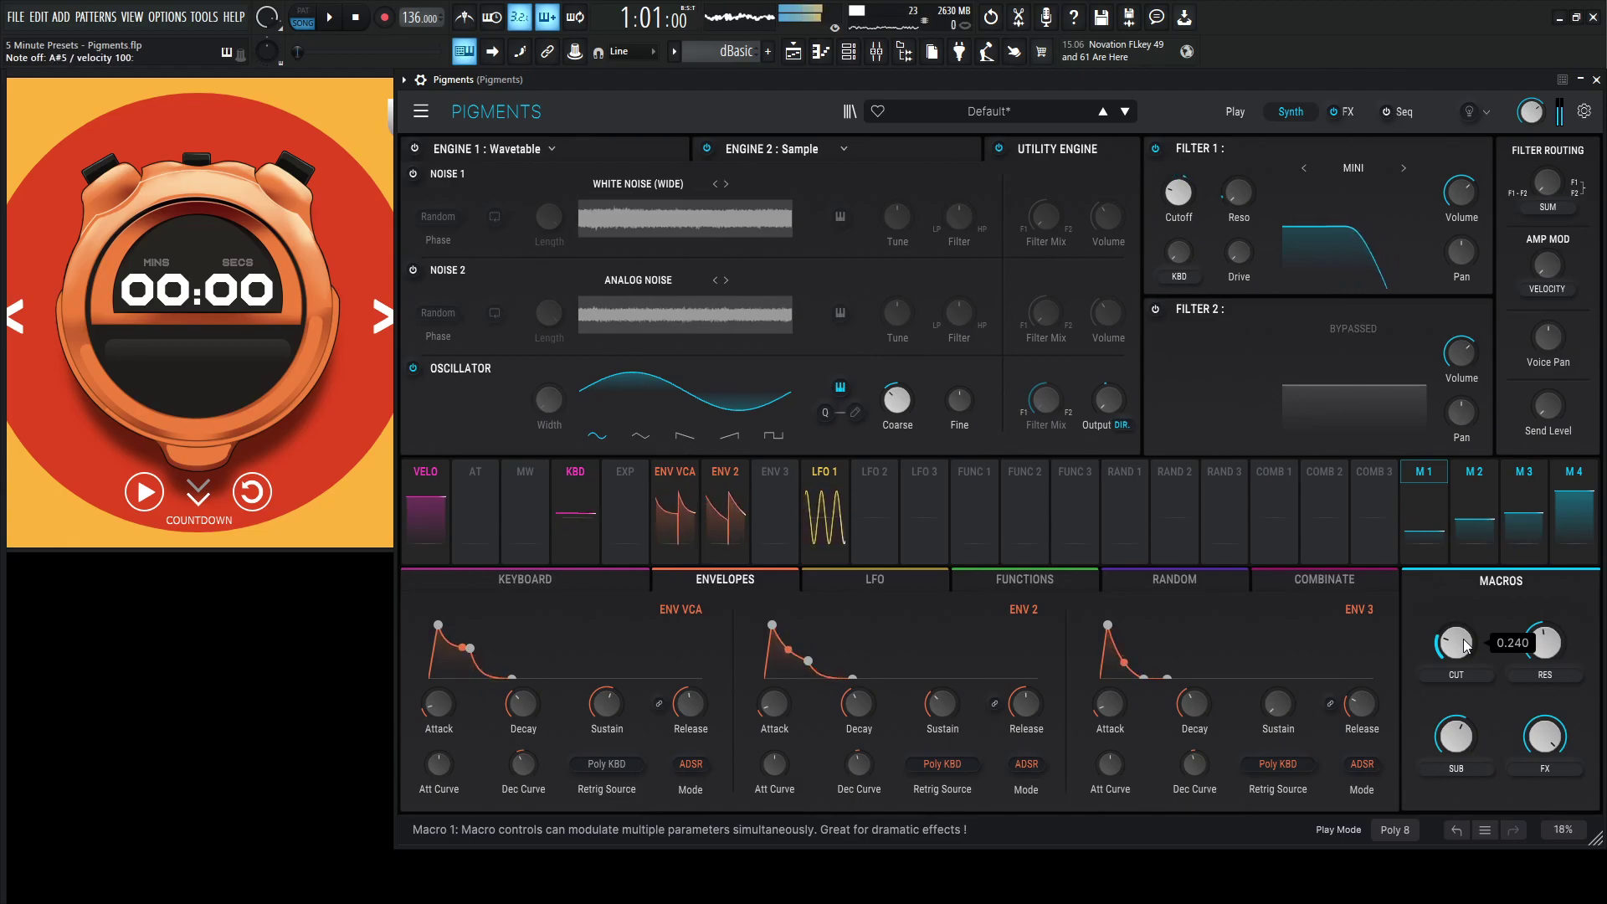
left_click_drag(1463, 737, 1463, 774)
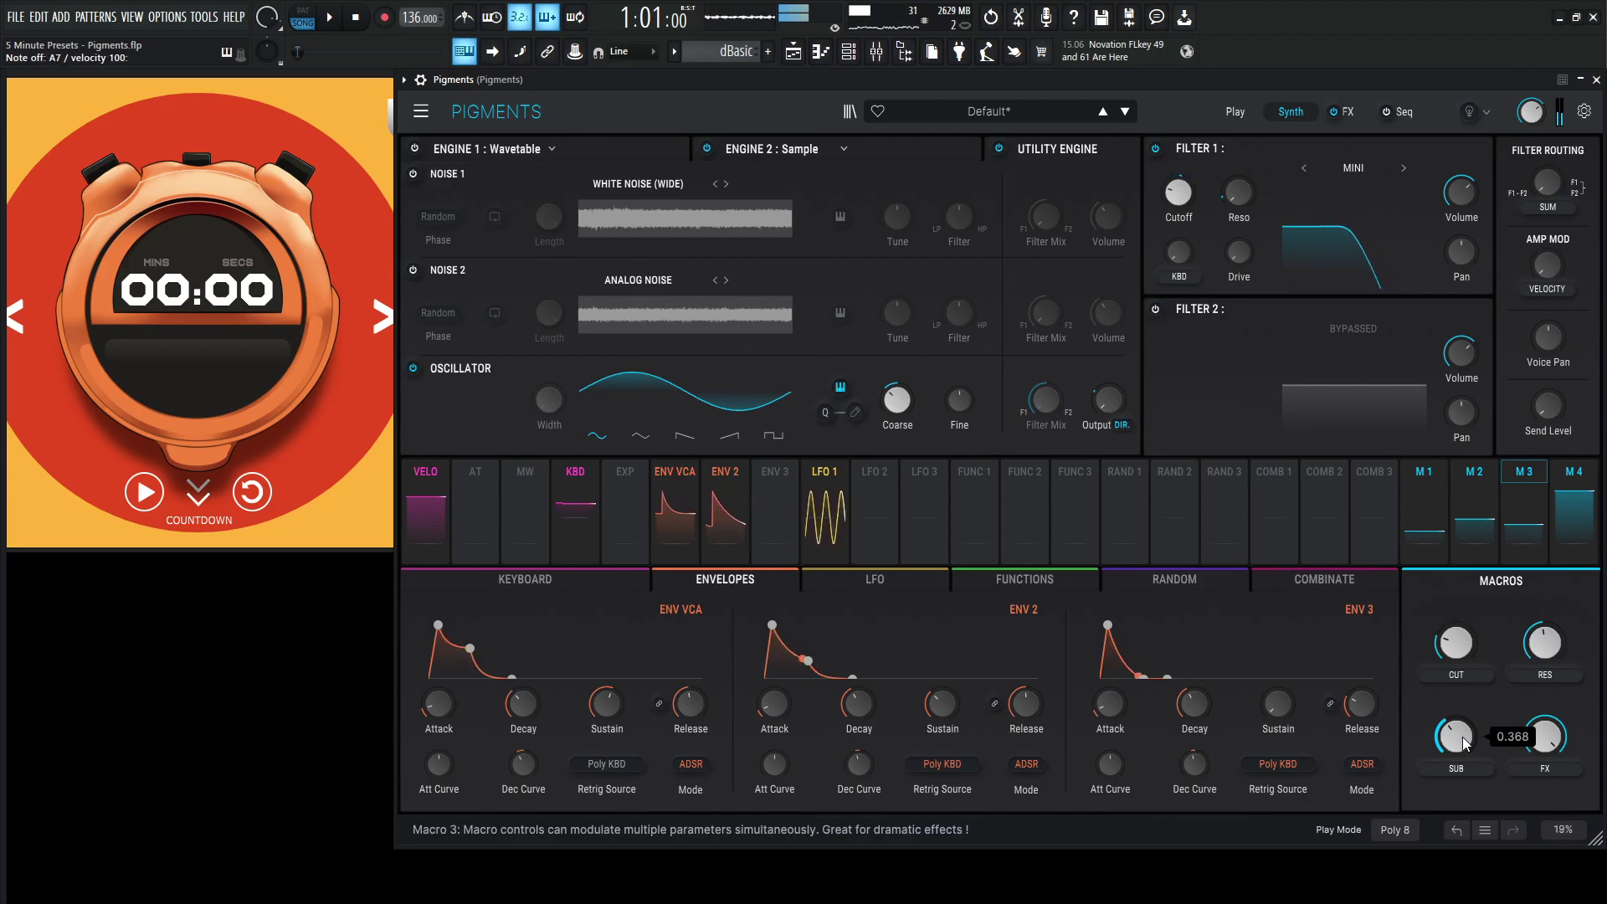
left_click(916, 154)
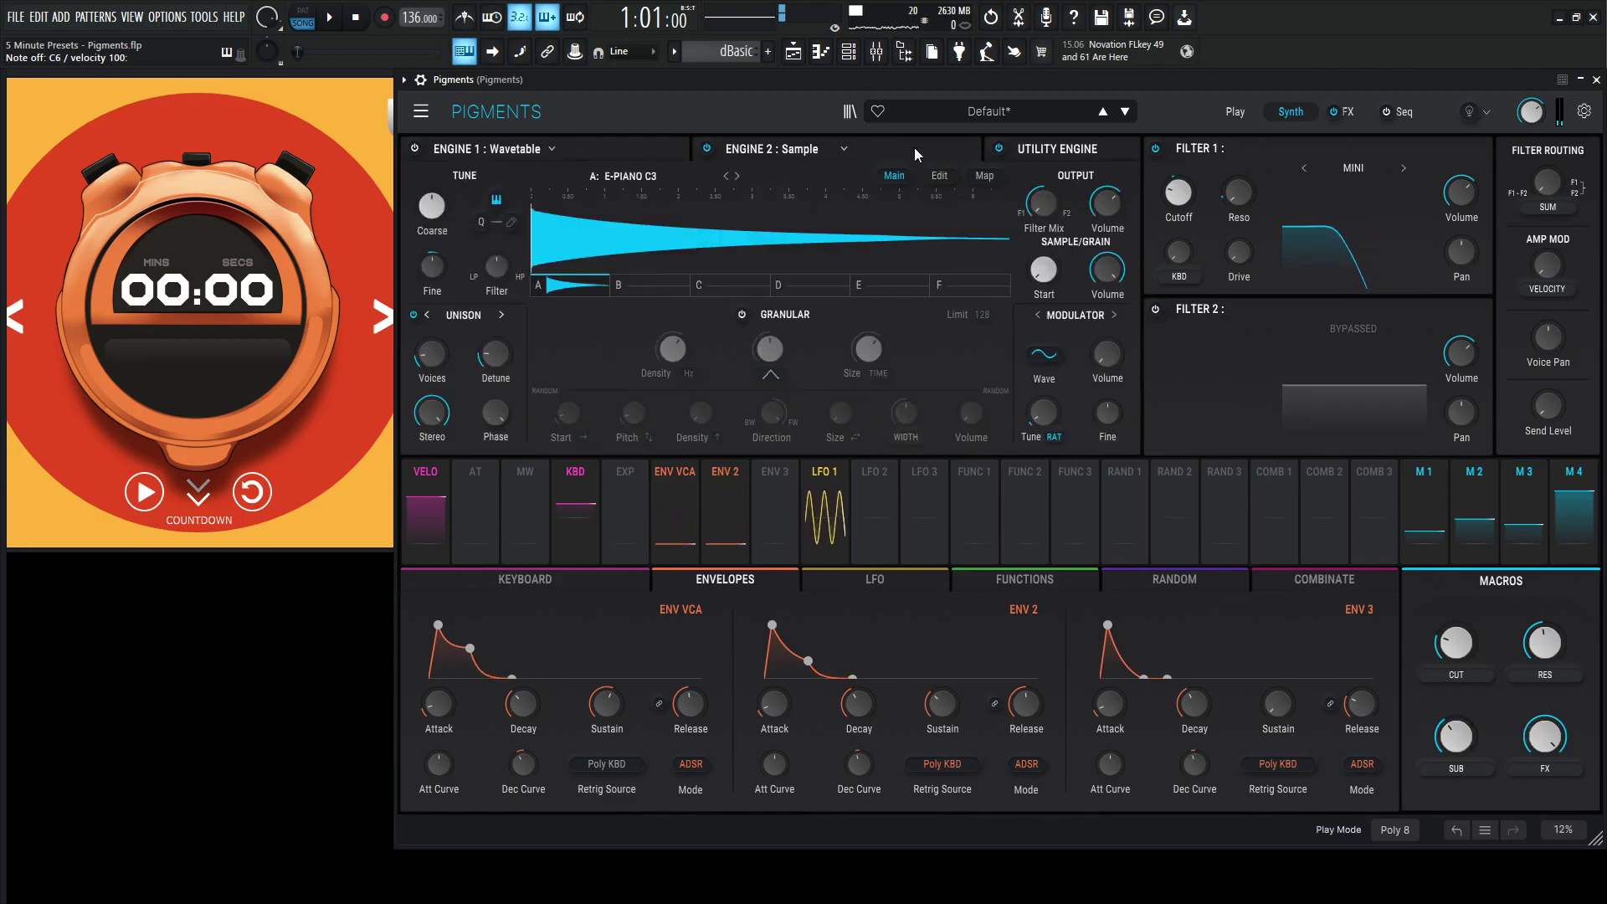